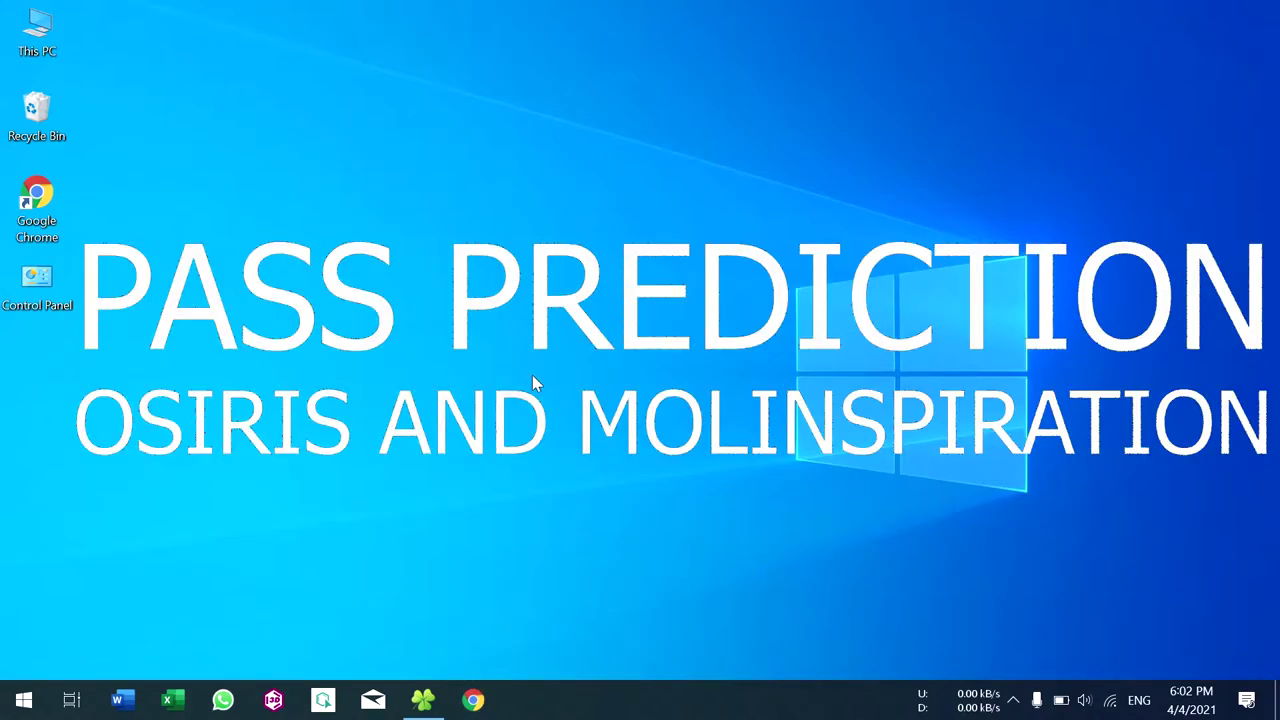
Launch Google Chrome from the taskbar
{"action": "left_click", "coordinate": [476, 700]}
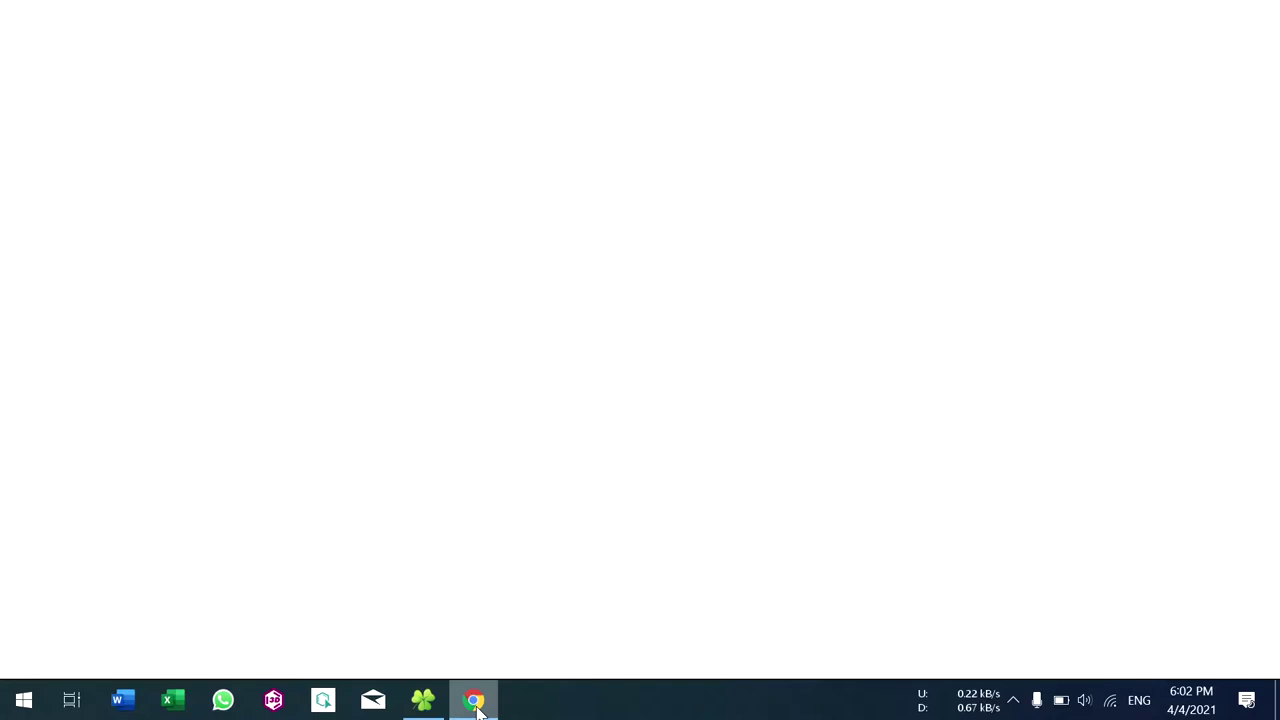
Google 'pass prediction way2drug' and open the PASS Online - Way2Drug result
{"action": "left_click", "coordinate": [440, 51]}
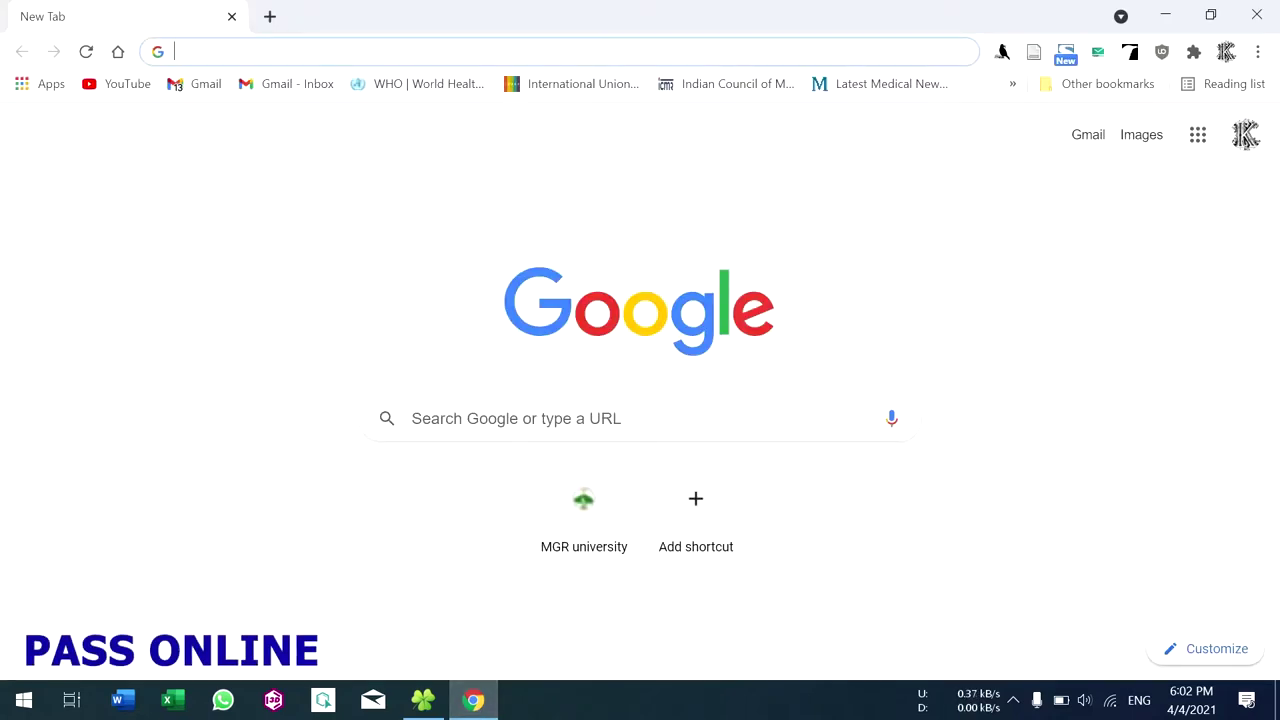
{"action": "type", "text": "pa"}
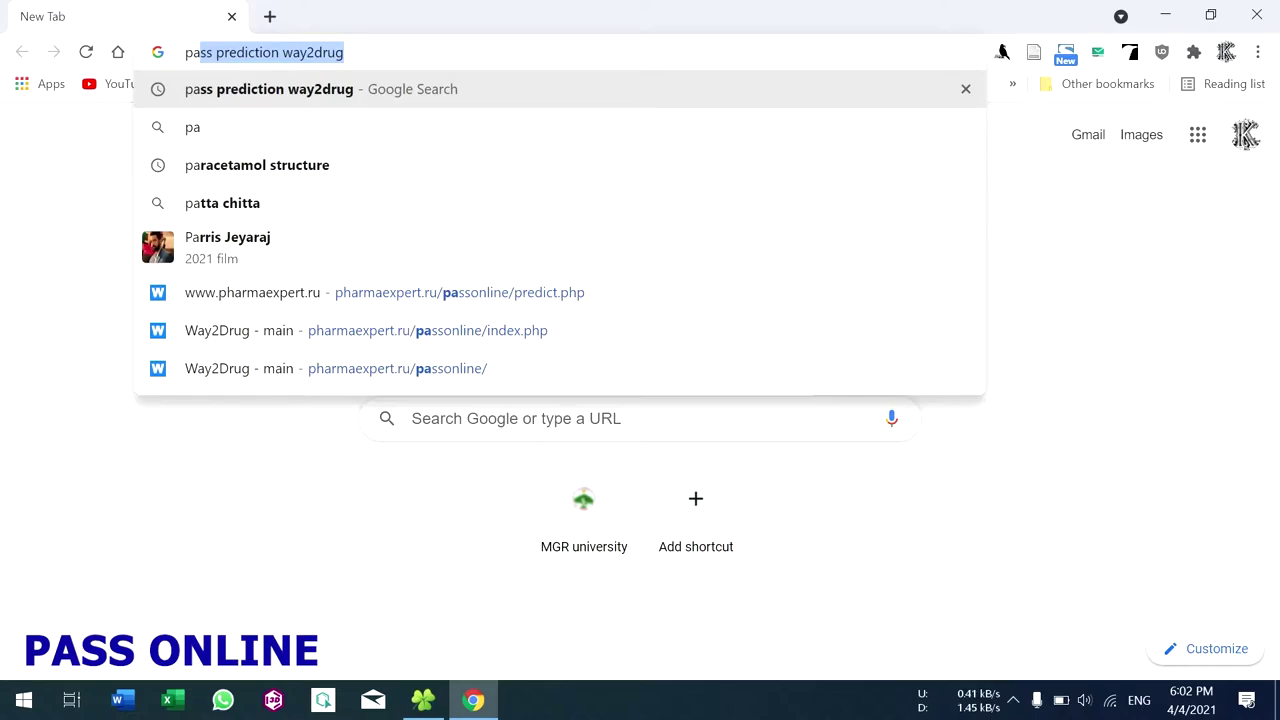
{"action": "key", "text": "Return"}
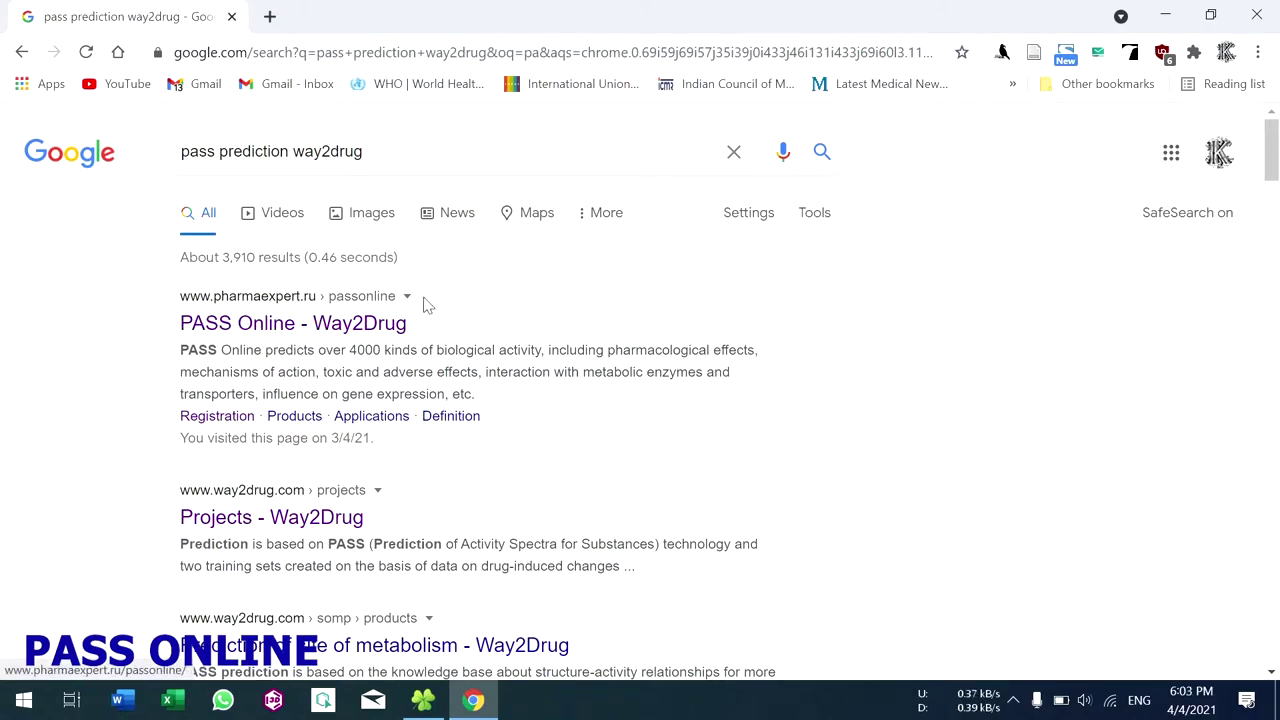
{"action": "left_click", "coordinate": [280, 330]}
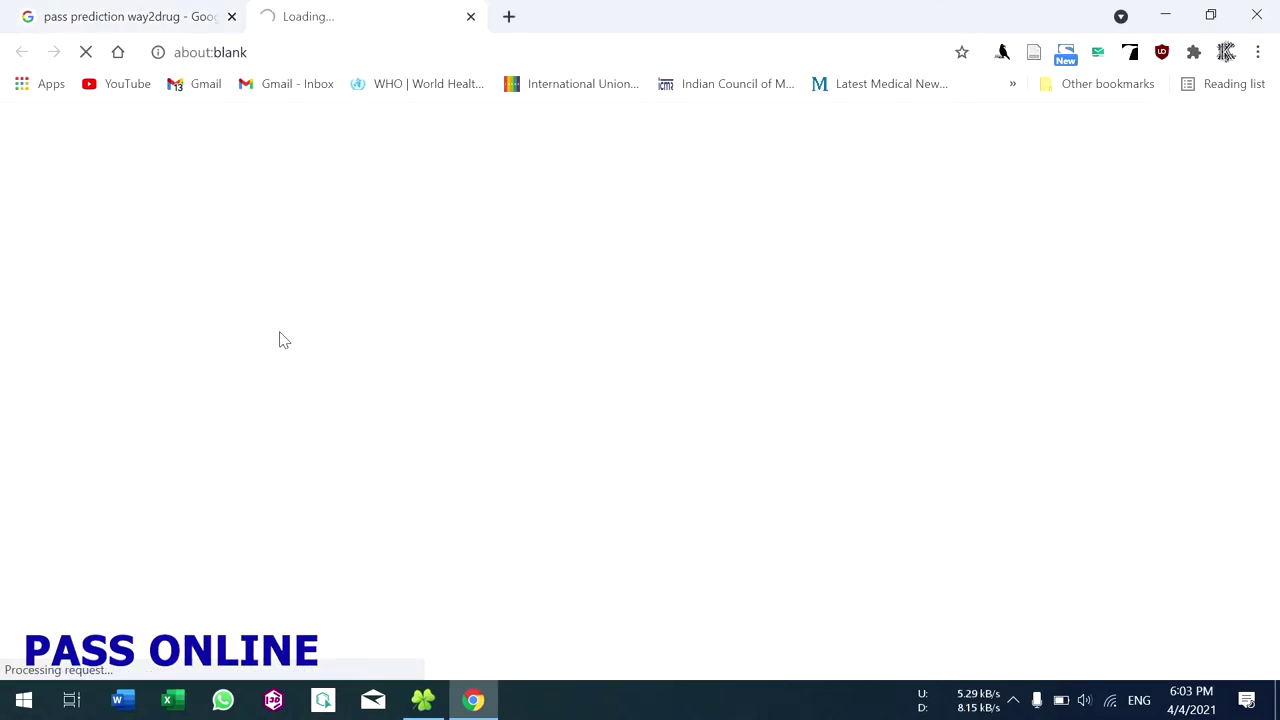
Scroll the PASS Online home page and read its 'more information' page
{"action": "scroll", "coordinate": [612, 372], "scroll_direction": "down", "scroll_amount": 4}
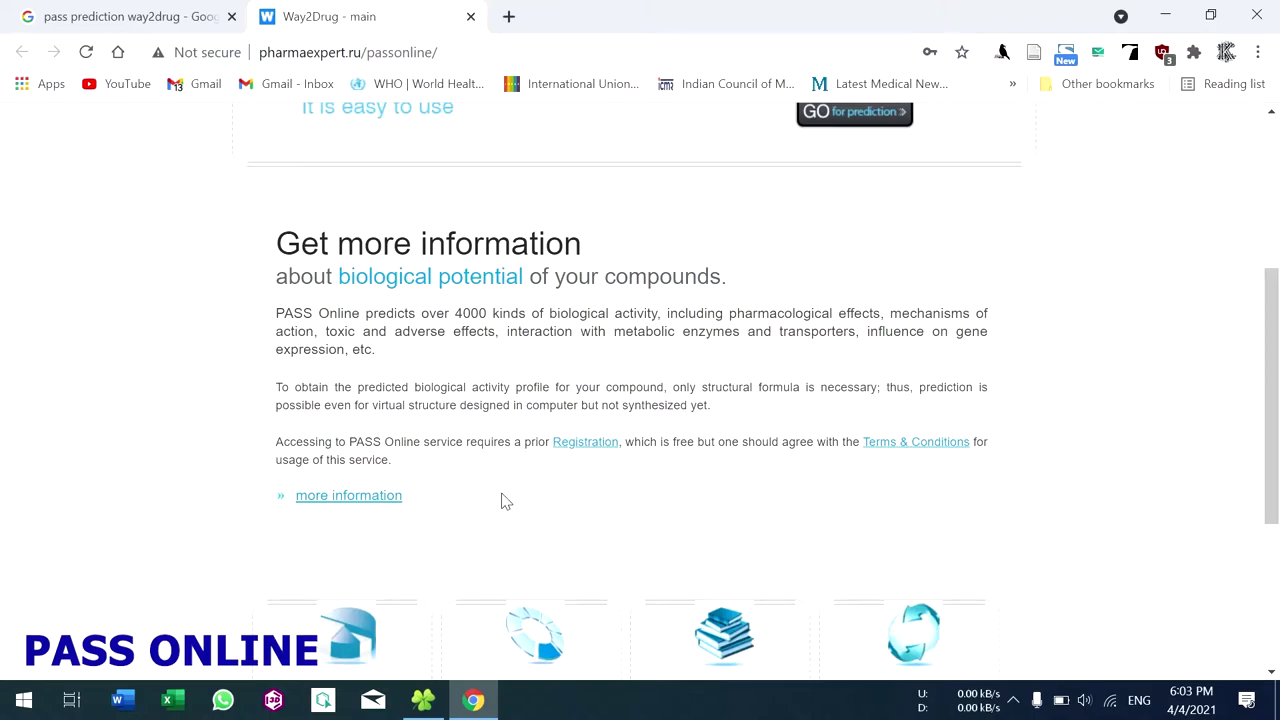
{"action": "scroll", "coordinate": [504, 500], "scroll_direction": "down", "scroll_amount": 2}
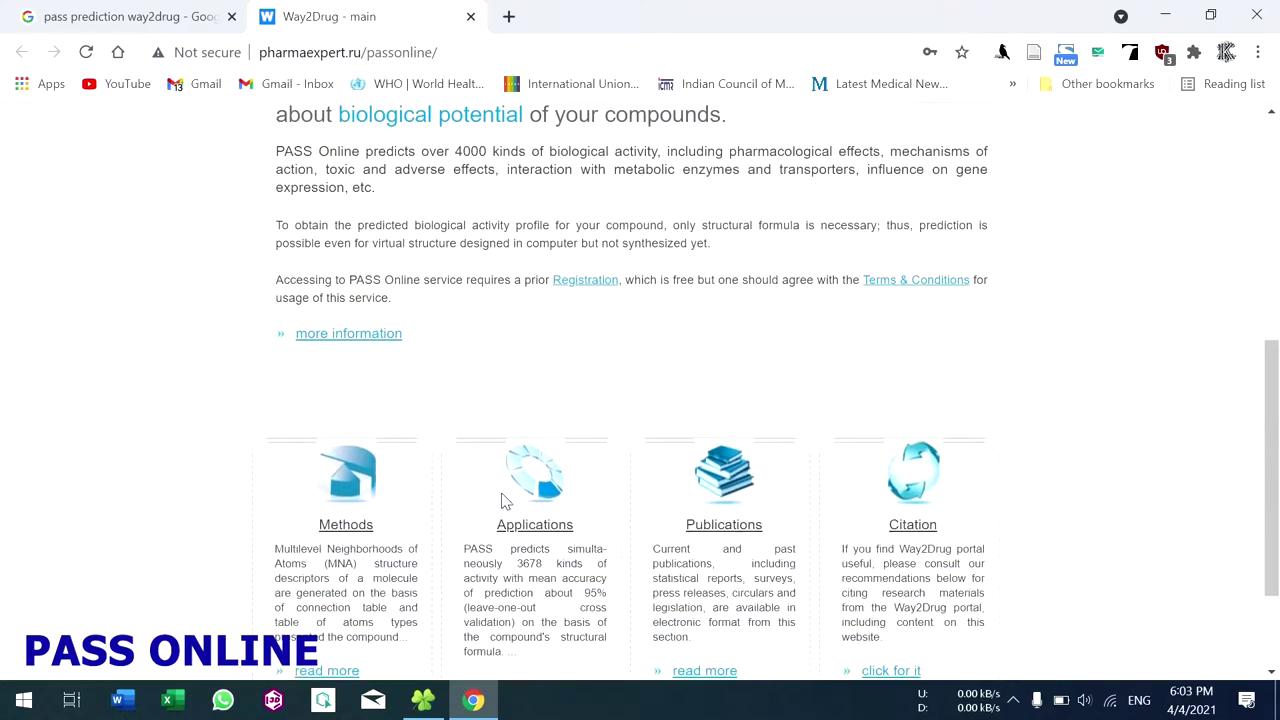
{"action": "left_click", "coordinate": [376, 318]}
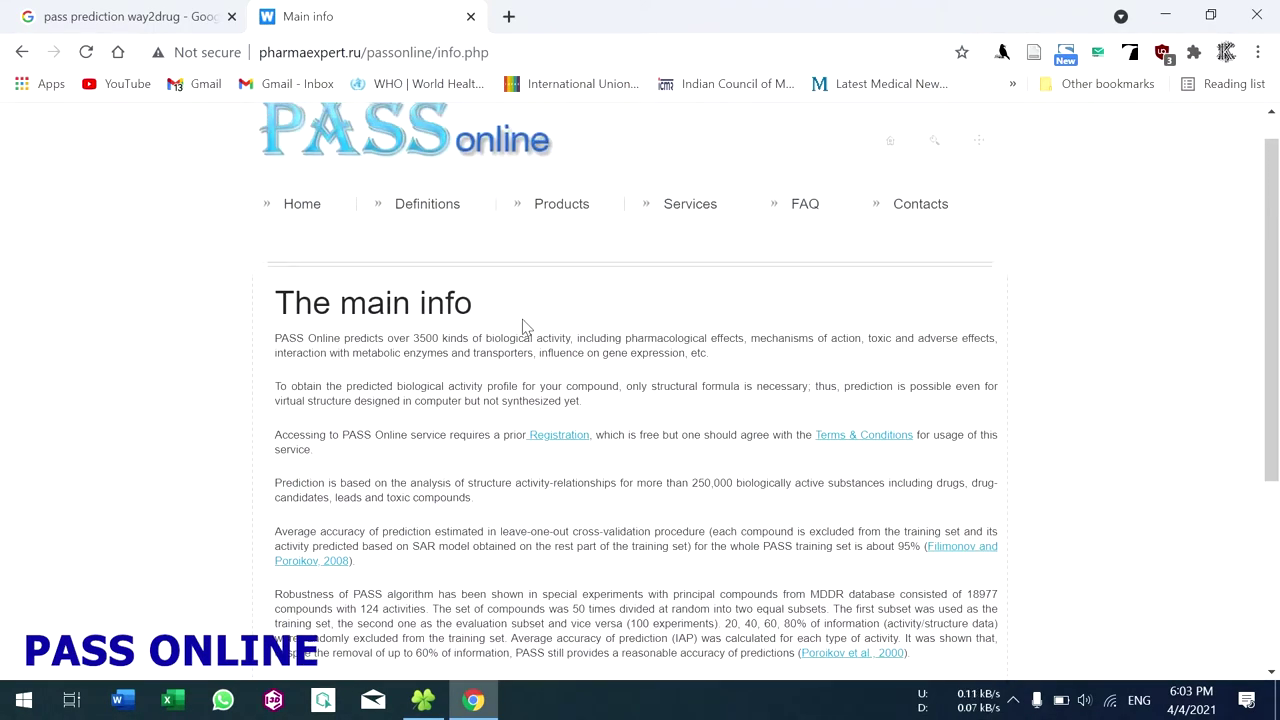
{"action": "scroll", "coordinate": [527, 328], "scroll_direction": "up", "scroll_amount": 1}
{"action": "scroll", "coordinate": [527, 328], "scroll_direction": "down", "scroll_amount": 1}
{"action": "scroll", "coordinate": [523, 323], "scroll_direction": "up", "scroll_amount": 1}
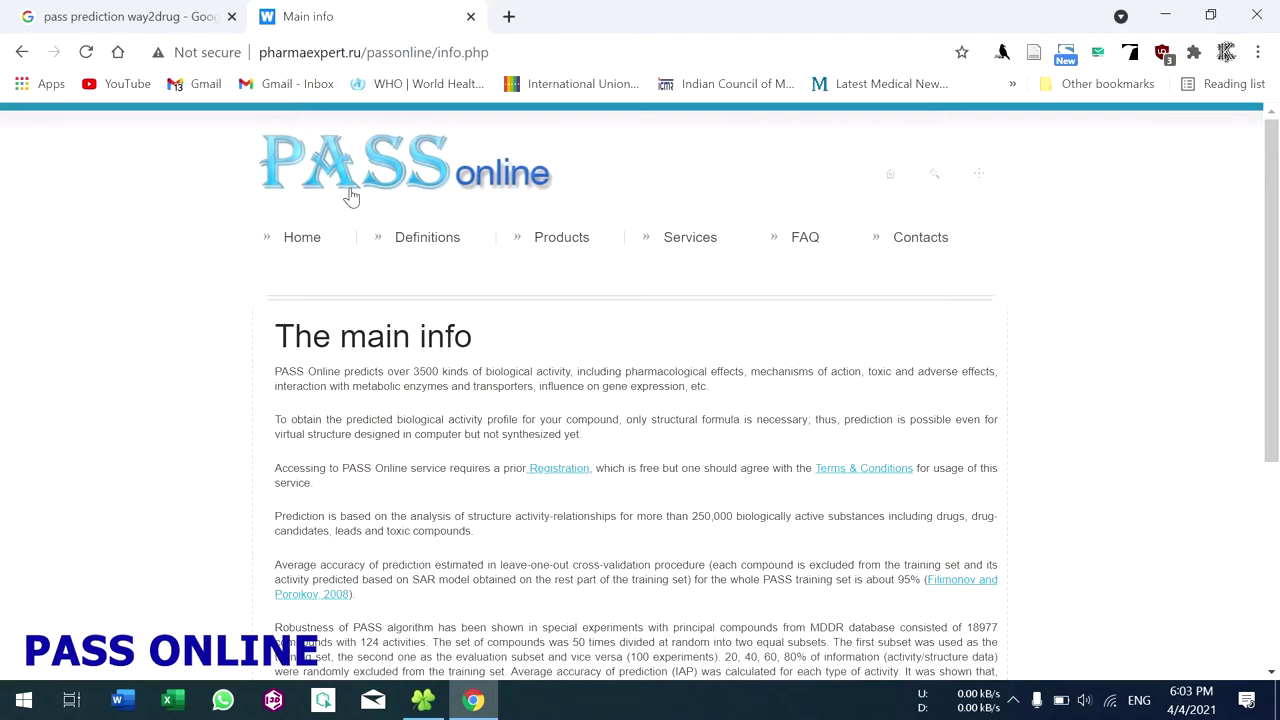
Read through the Frequently Asked Questions answers, then go to the Services list
{"action": "left_click", "coordinate": [796, 244]}
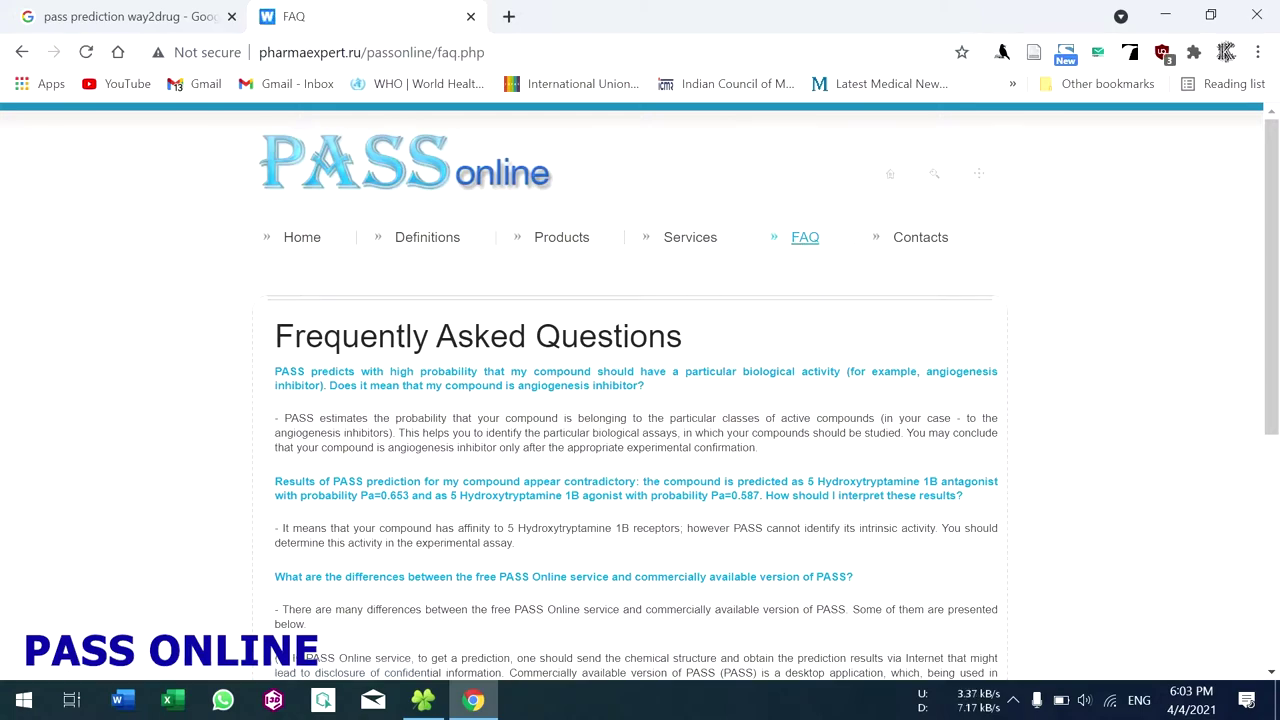
{"action": "scroll", "coordinate": [797, 245], "scroll_direction": "down", "scroll_amount": 5}
{"action": "scroll", "coordinate": [640, 392], "scroll_direction": "down", "scroll_amount": 1}
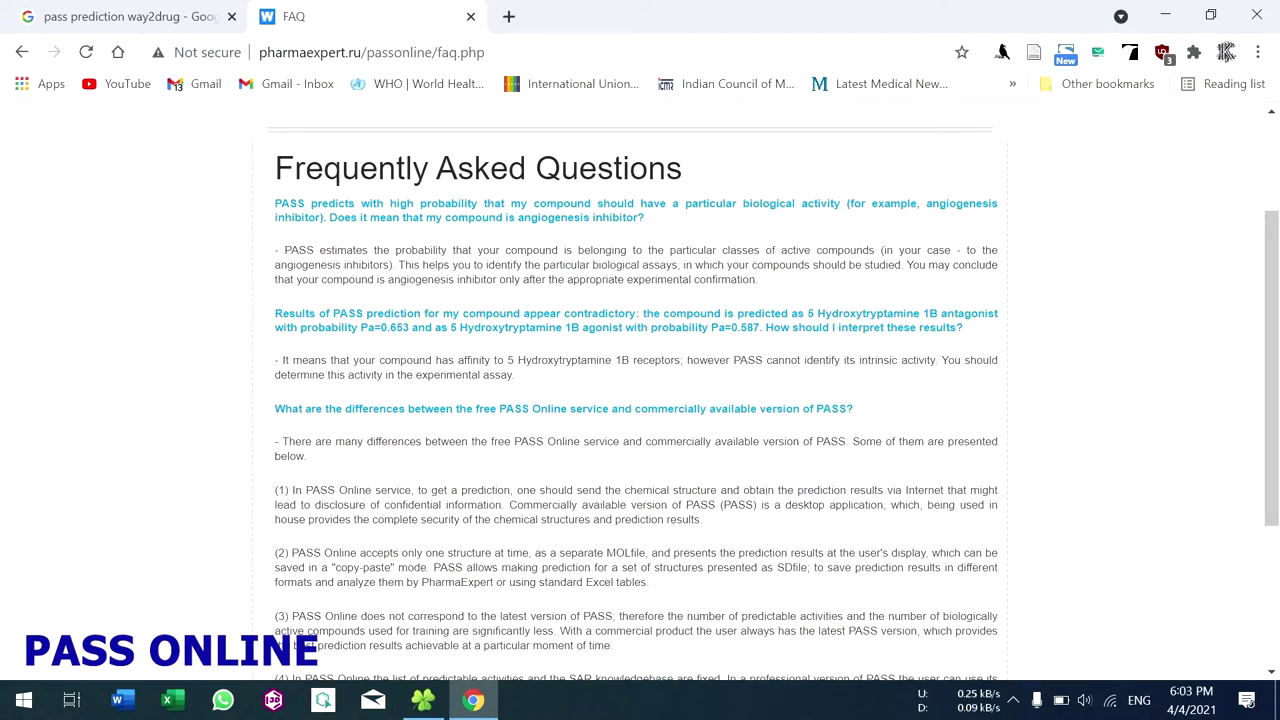
{"action": "scroll", "coordinate": [430, 552], "scroll_direction": "down", "scroll_amount": 3}
{"action": "scroll", "coordinate": [430, 552], "scroll_direction": "up", "scroll_amount": 4}
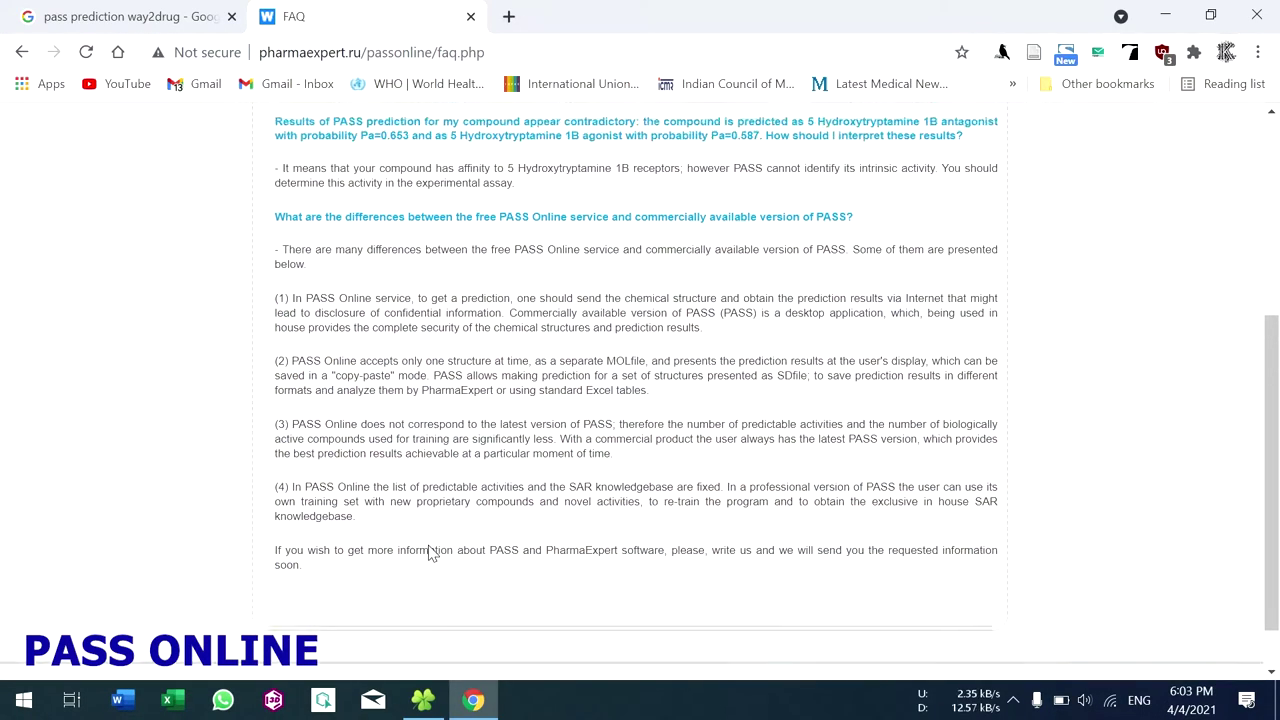
{"action": "scroll", "coordinate": [640, 400], "scroll_direction": "down", "scroll_amount": 1}
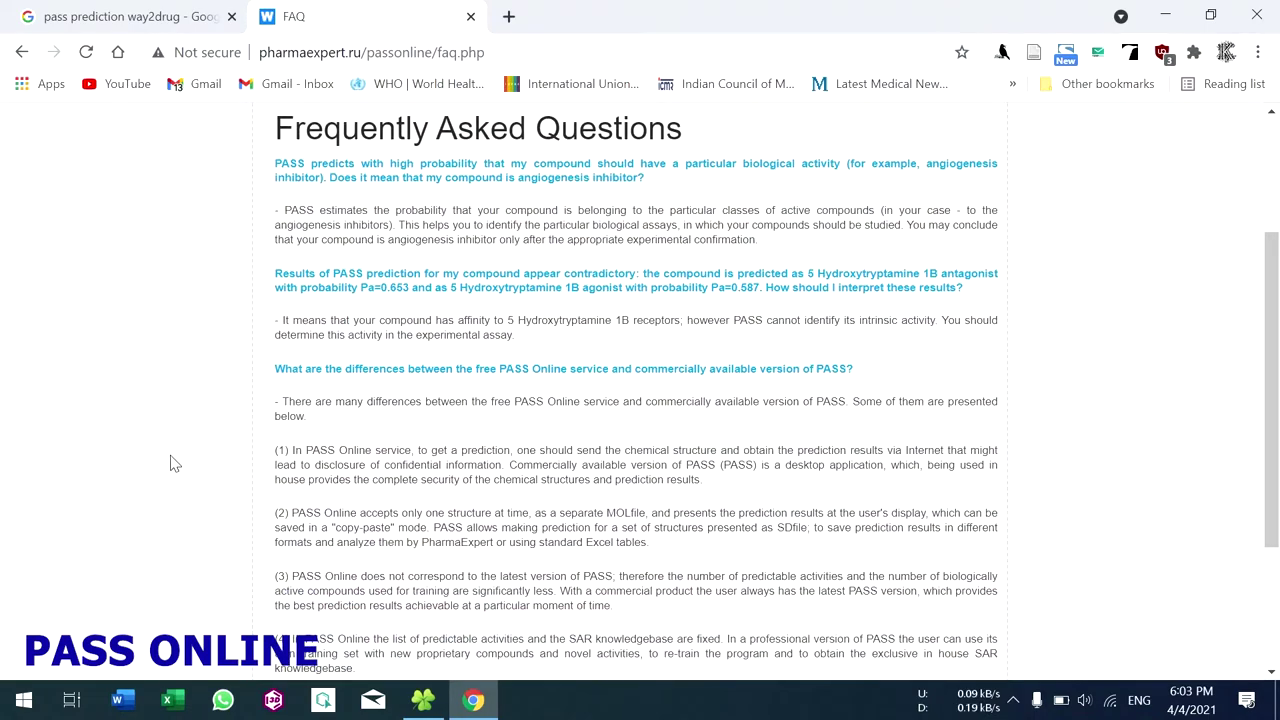
{"action": "scroll", "coordinate": [170, 463], "scroll_direction": "up", "scroll_amount": 3}
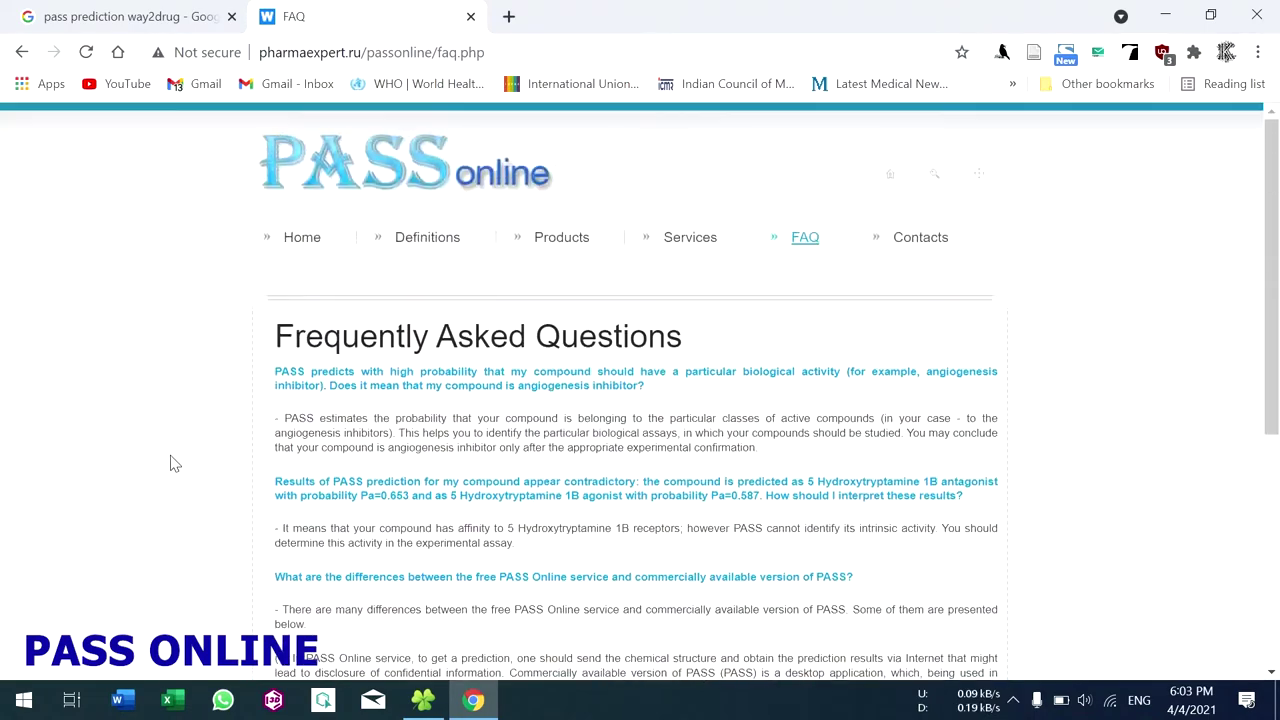
{"action": "left_click", "coordinate": [678, 245]}
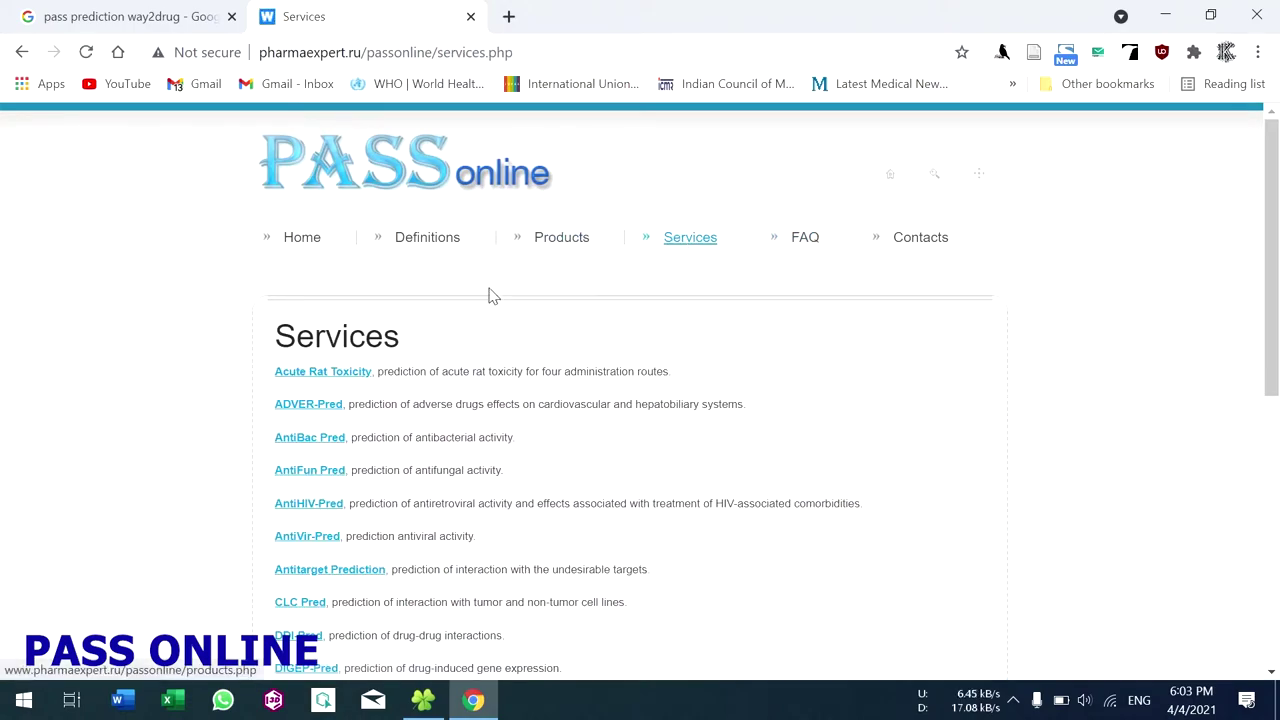
Scroll through the prediction services like Acute Rat Toxicity and ADVER-Pred, then return Home
{"action": "scroll", "coordinate": [640, 390], "scroll_direction": "down", "scroll_amount": 4}
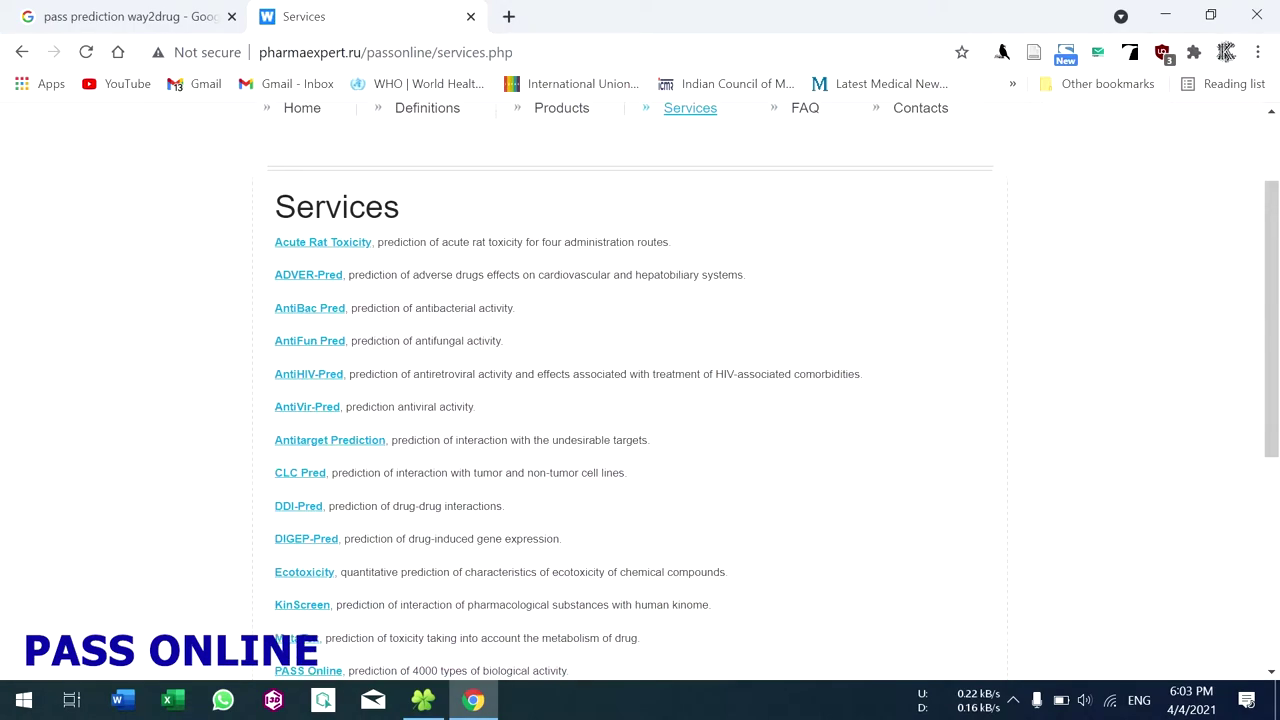
{"action": "scroll", "coordinate": [640, 390], "scroll_direction": "down", "scroll_amount": 2}
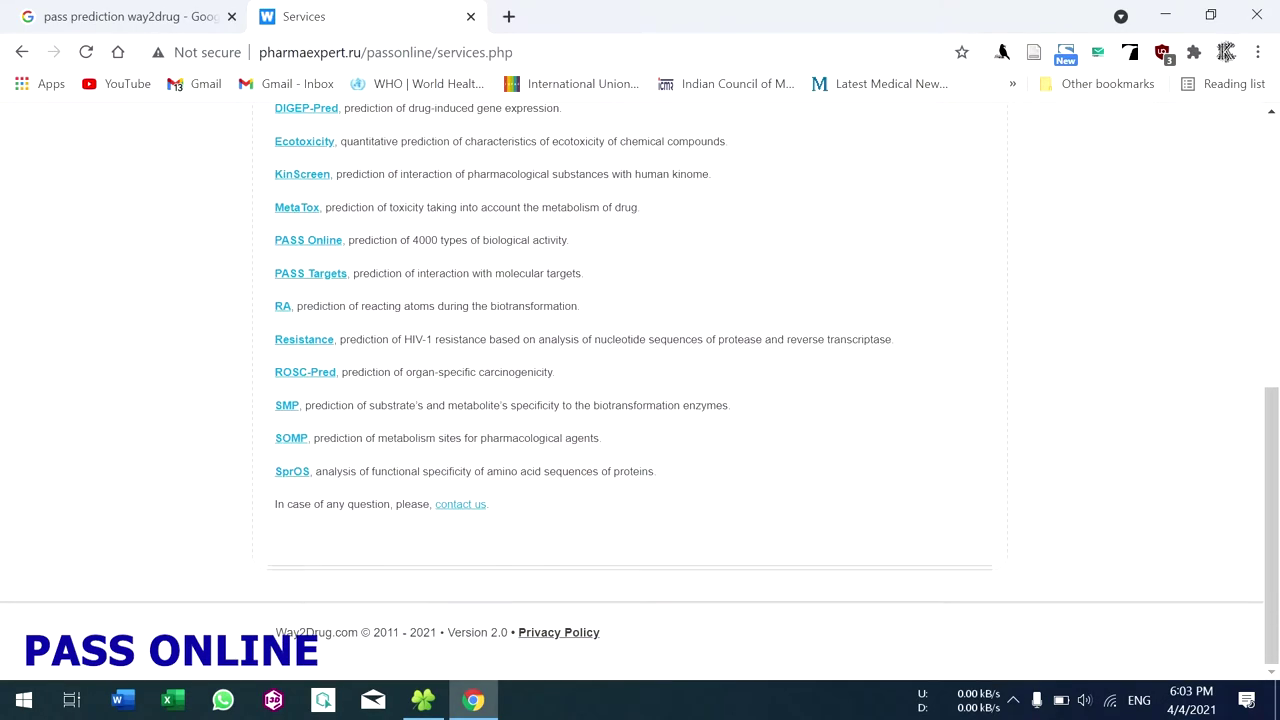
{"action": "scroll", "coordinate": [640, 390], "scroll_direction": "up", "scroll_amount": 3}
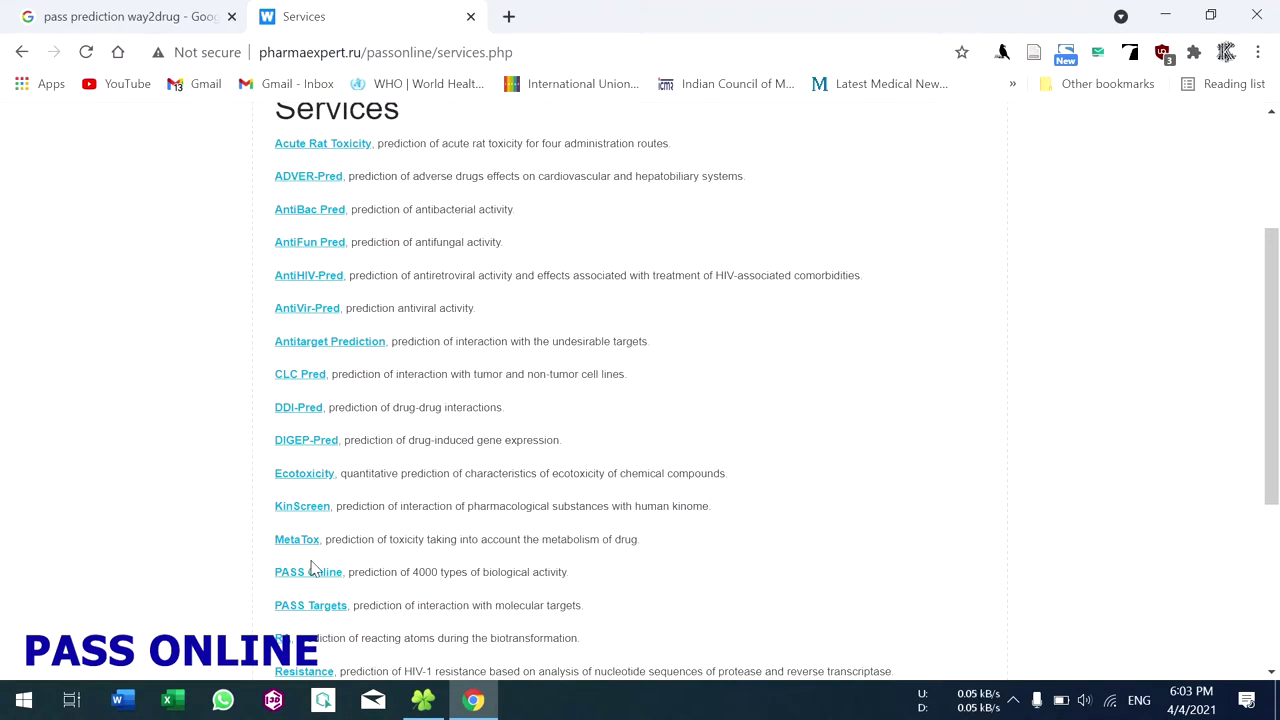
{"action": "scroll", "coordinate": [510, 520], "scroll_direction": "up", "scroll_amount": 2}
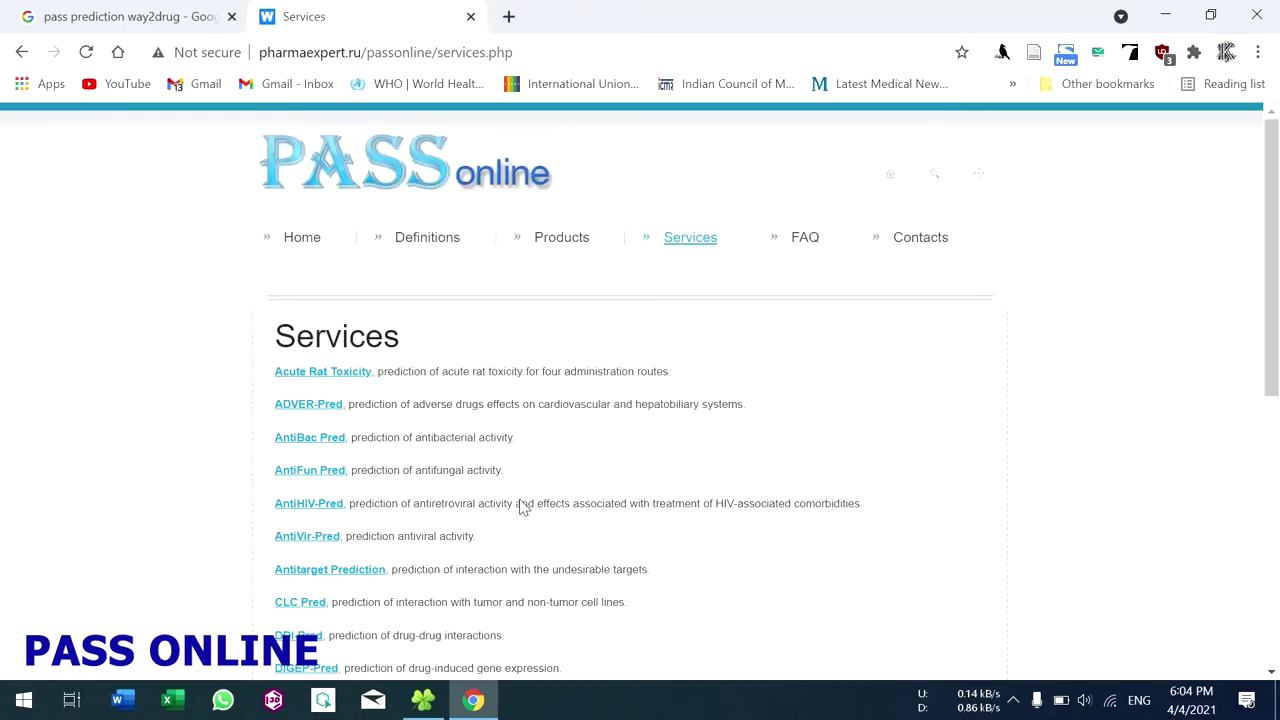
{"action": "left_click", "coordinate": [305, 242]}
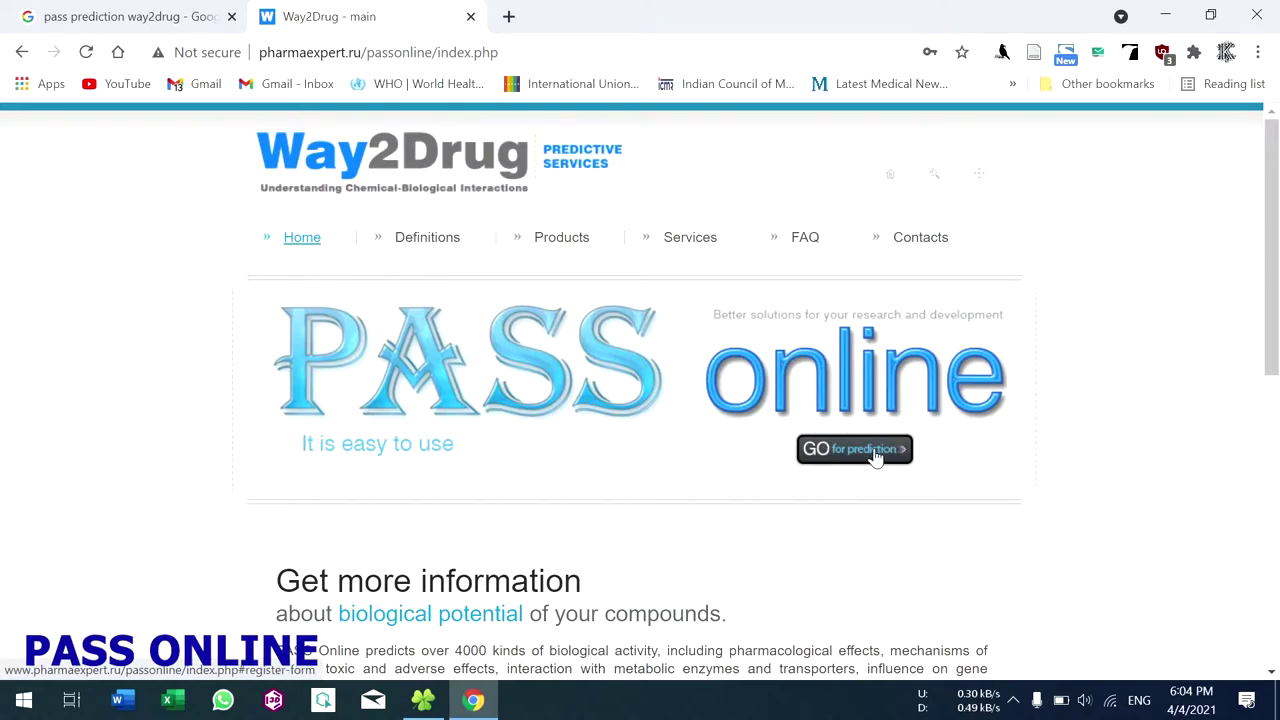
{"action": "left_click", "coordinate": [874, 452]}
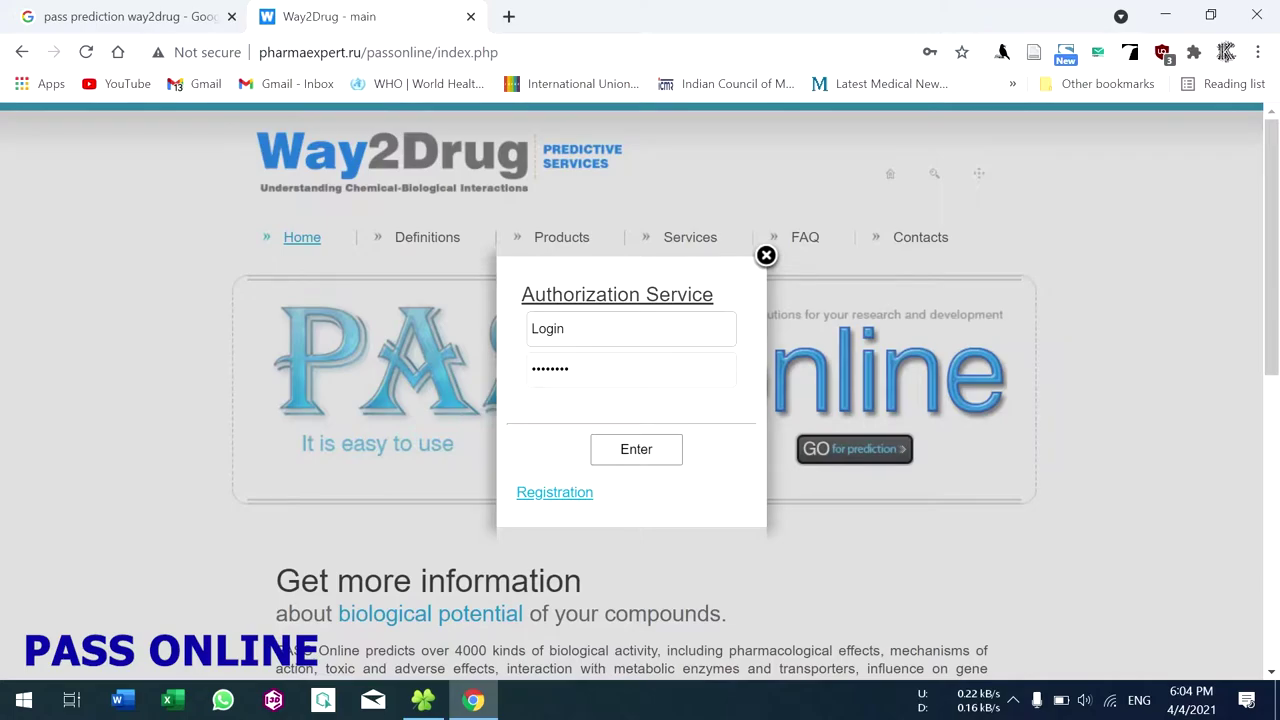
{"action": "left_click", "coordinate": [555, 493]}
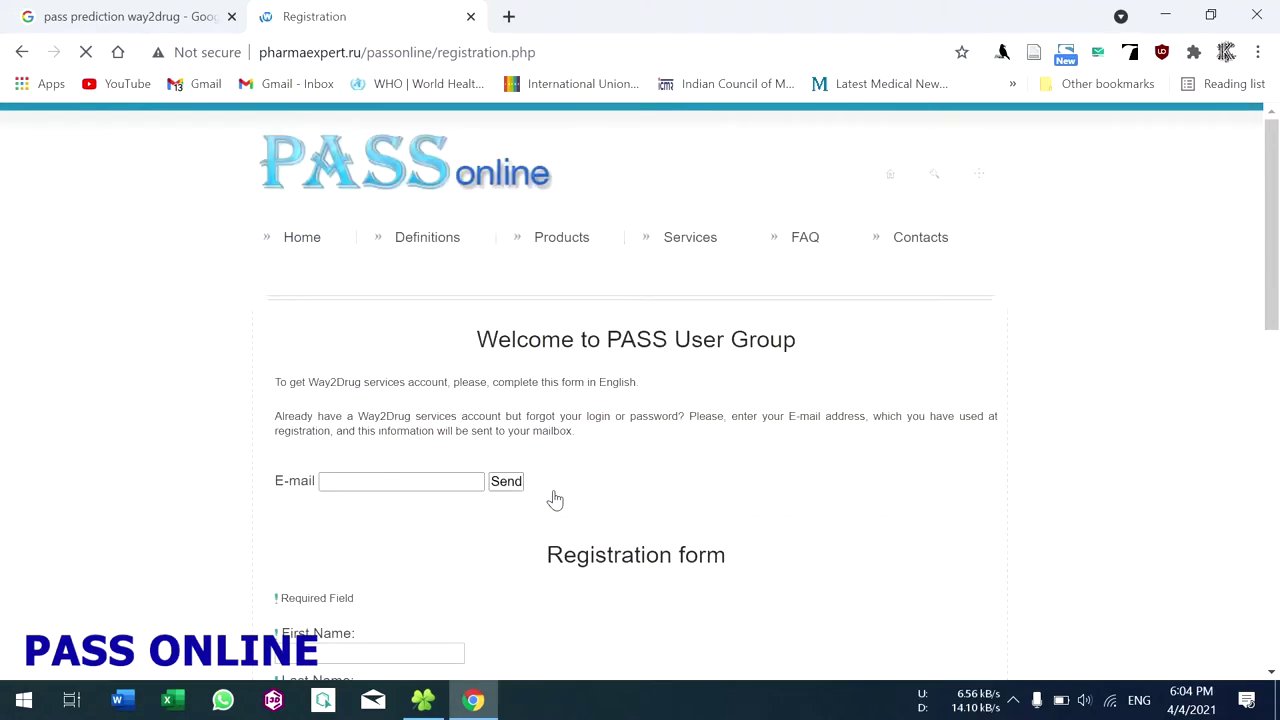
{"action": "scroll", "coordinate": [629, 443], "scroll_direction": "down", "scroll_amount": 2}
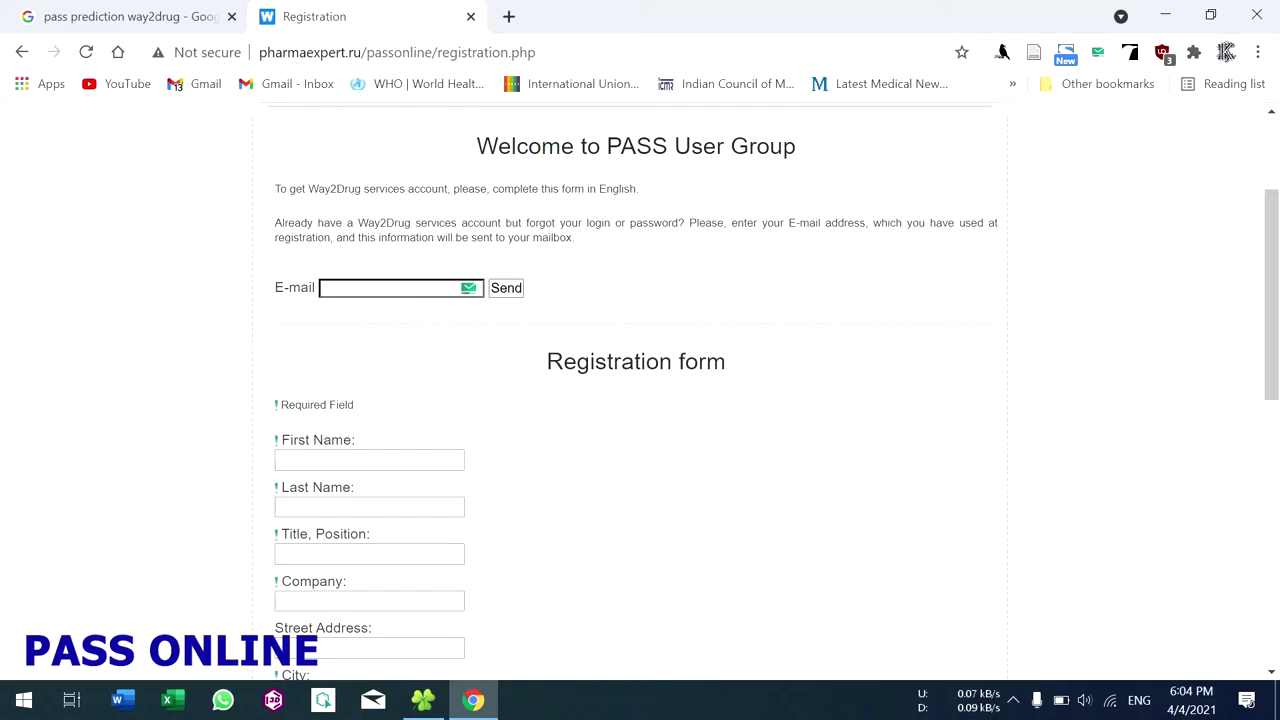
{"action": "scroll", "coordinate": [531, 362], "scroll_direction": "down", "scroll_amount": 2}
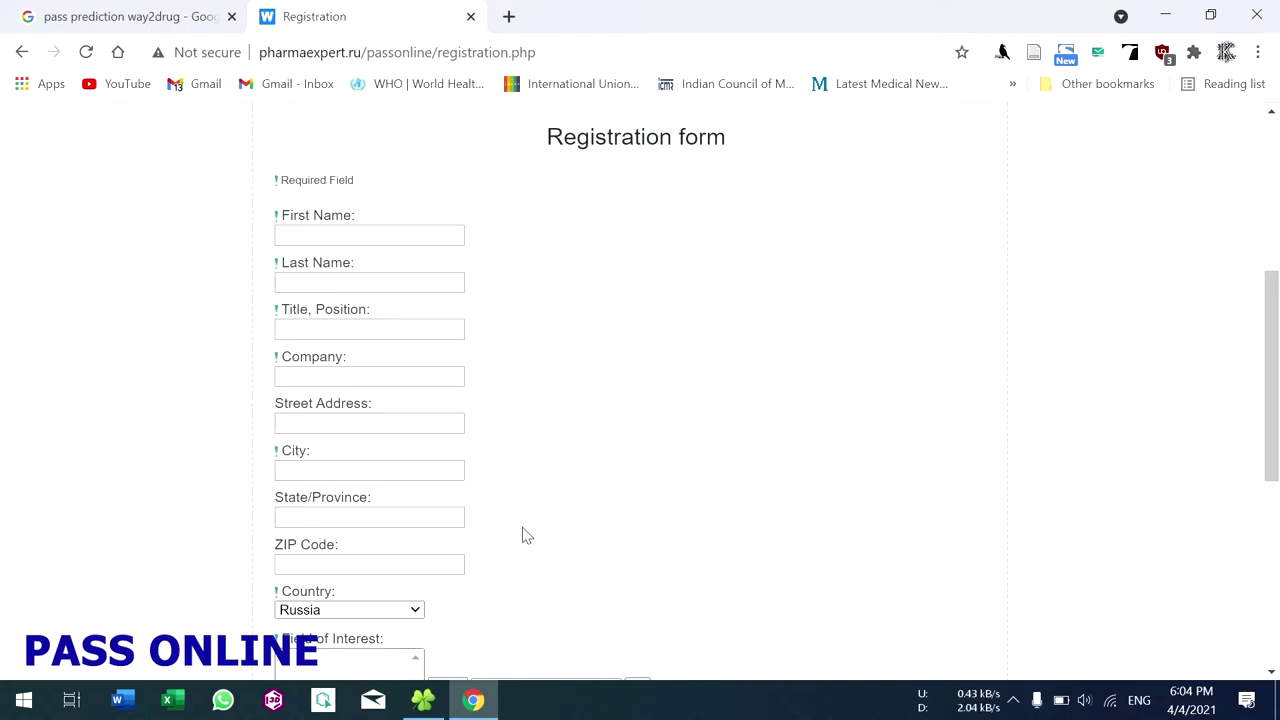
{"action": "scroll", "coordinate": [522, 536], "scroll_direction": "down", "scroll_amount": 2}
{"action": "scroll", "coordinate": [522, 534], "scroll_direction": "down", "scroll_amount": 1}
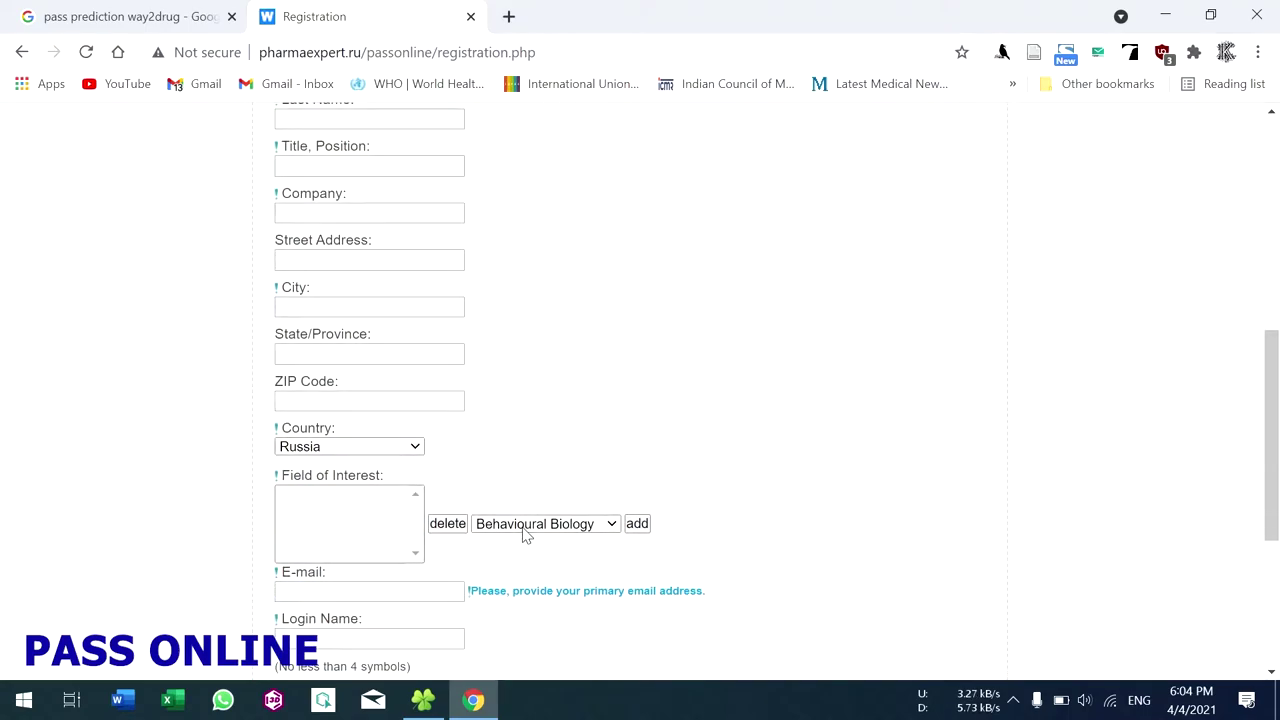
{"action": "scroll", "coordinate": [645, 513], "scroll_direction": "down", "scroll_amount": 1}
{"action": "scroll", "coordinate": [645, 513], "scroll_direction": "down", "scroll_amount": 1}
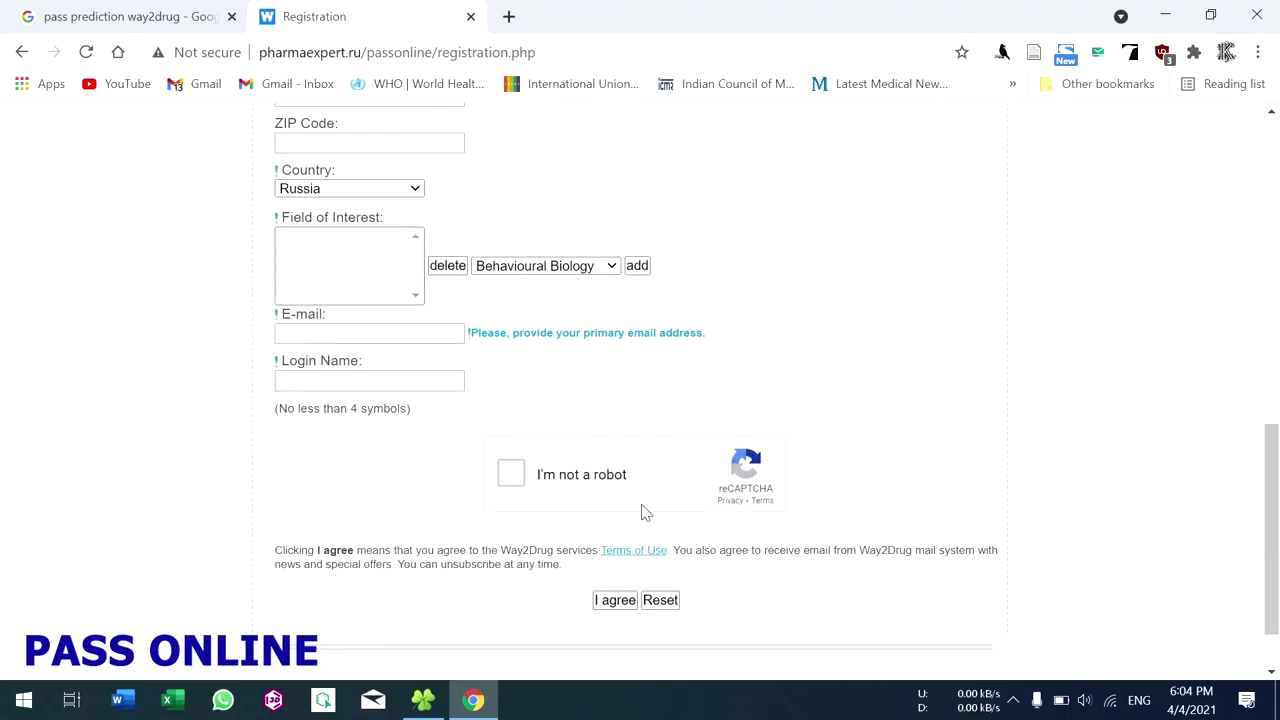
{"action": "scroll", "coordinate": [545, 535], "scroll_direction": "down", "scroll_amount": 1}
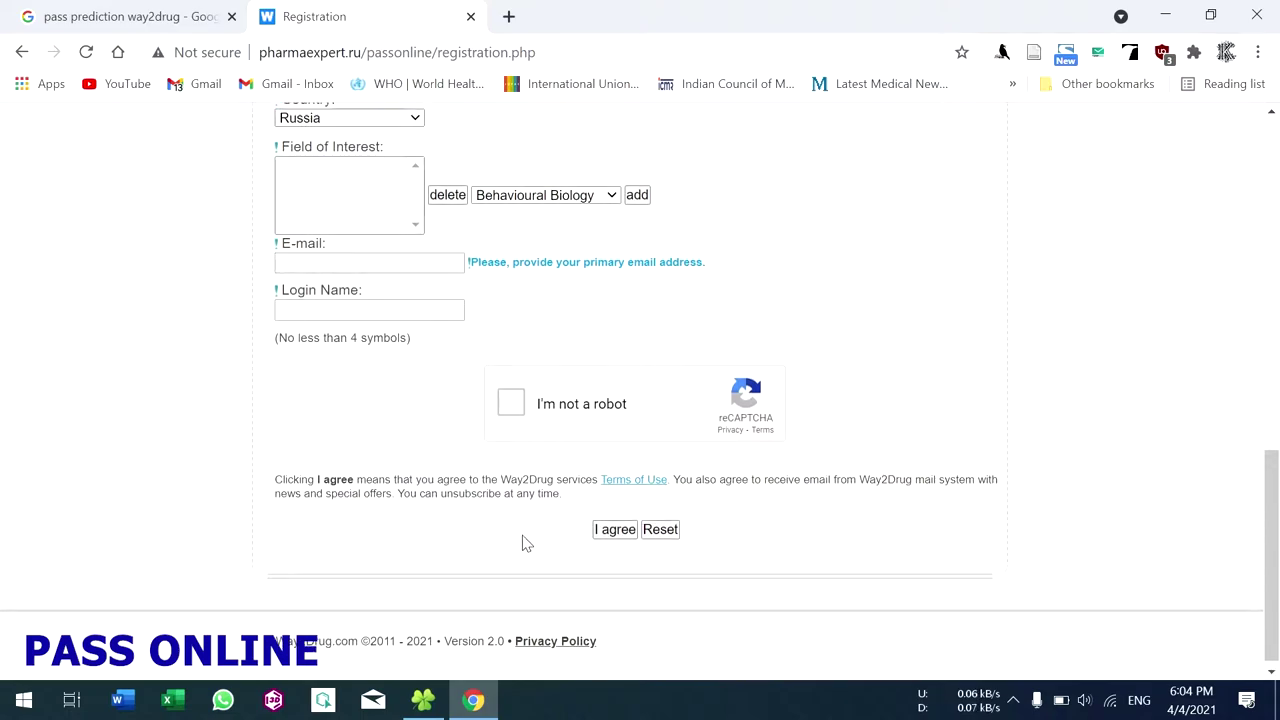
{"action": "scroll", "coordinate": [522, 540], "scroll_direction": "up", "scroll_amount": 1}
{"action": "scroll", "coordinate": [522, 543], "scroll_direction": "up", "scroll_amount": 5}
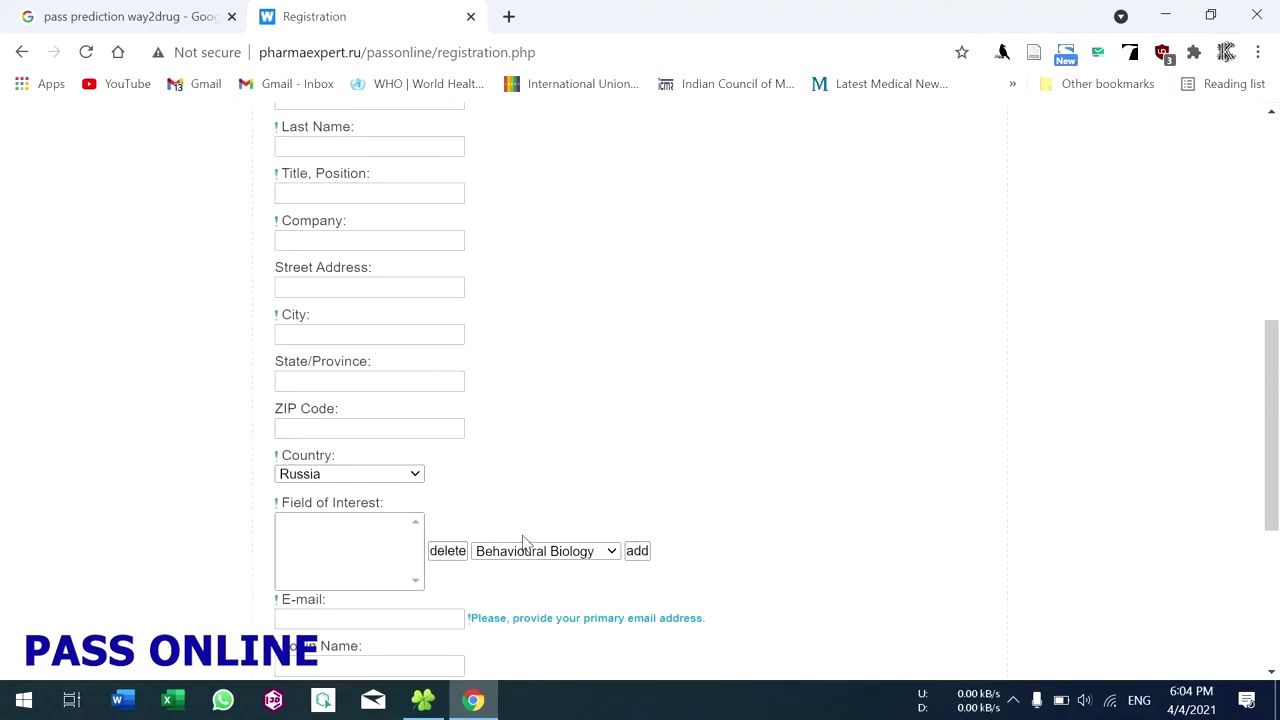
{"action": "scroll", "coordinate": [523, 541], "scroll_direction": "up", "scroll_amount": 3}
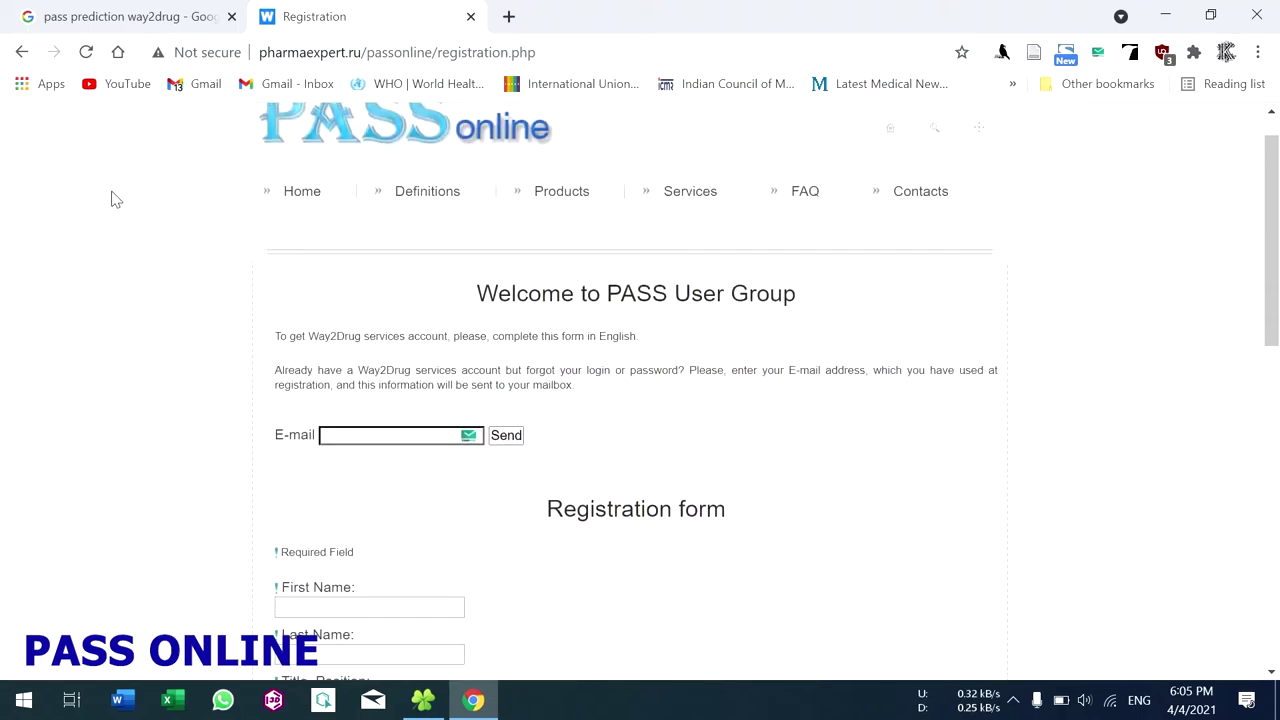
Sign in to PASS Online with the saved login and expand the account's profile details
{"action": "left_click", "coordinate": [20, 55]}
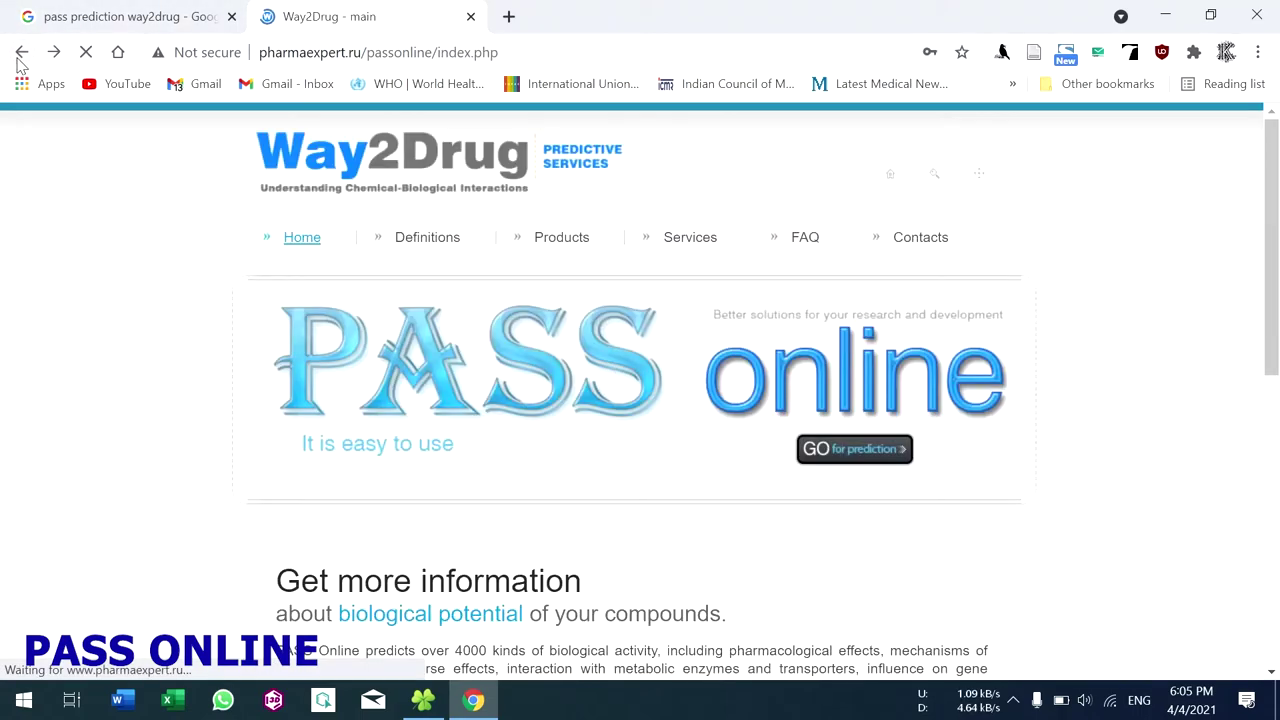
{"action": "left_click", "coordinate": [838, 452]}
{"action": "left_click", "coordinate": [630, 328]}
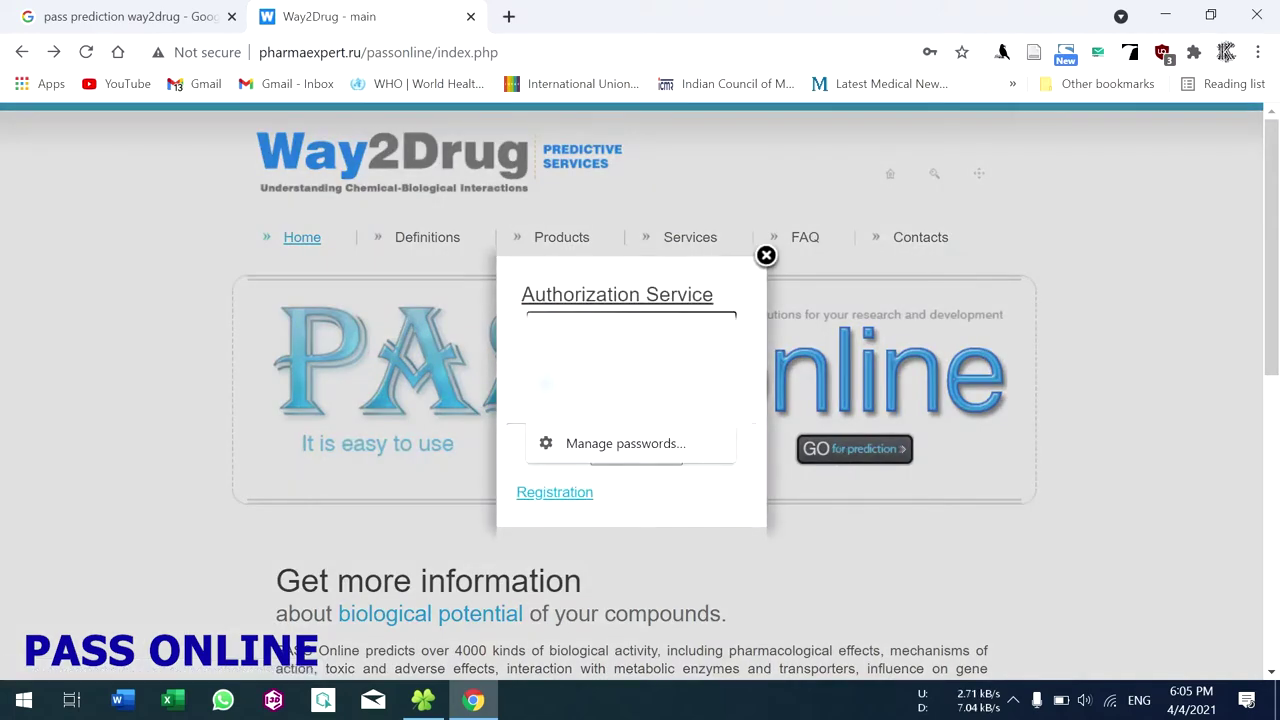
{"action": "left_click", "coordinate": [634, 448]}
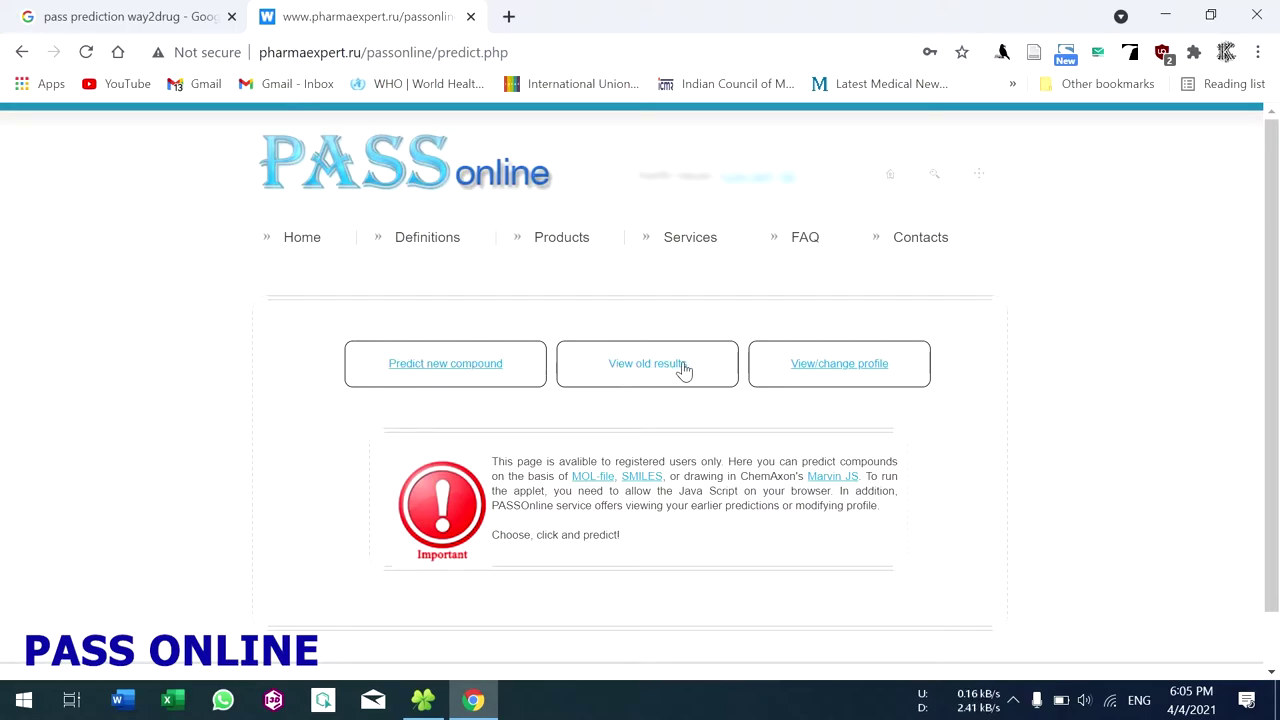
{"action": "left_click", "coordinate": [843, 373]}
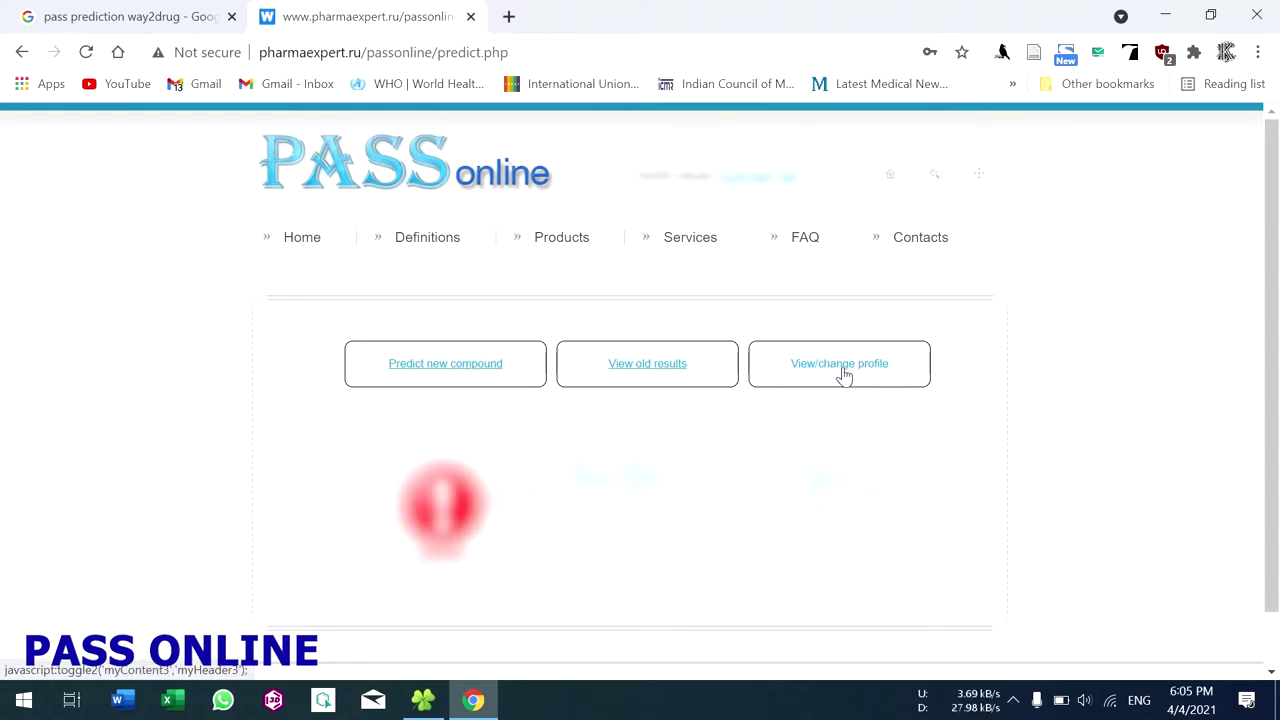
{"action": "scroll", "coordinate": [636, 470], "scroll_direction": "down", "scroll_amount": 5}
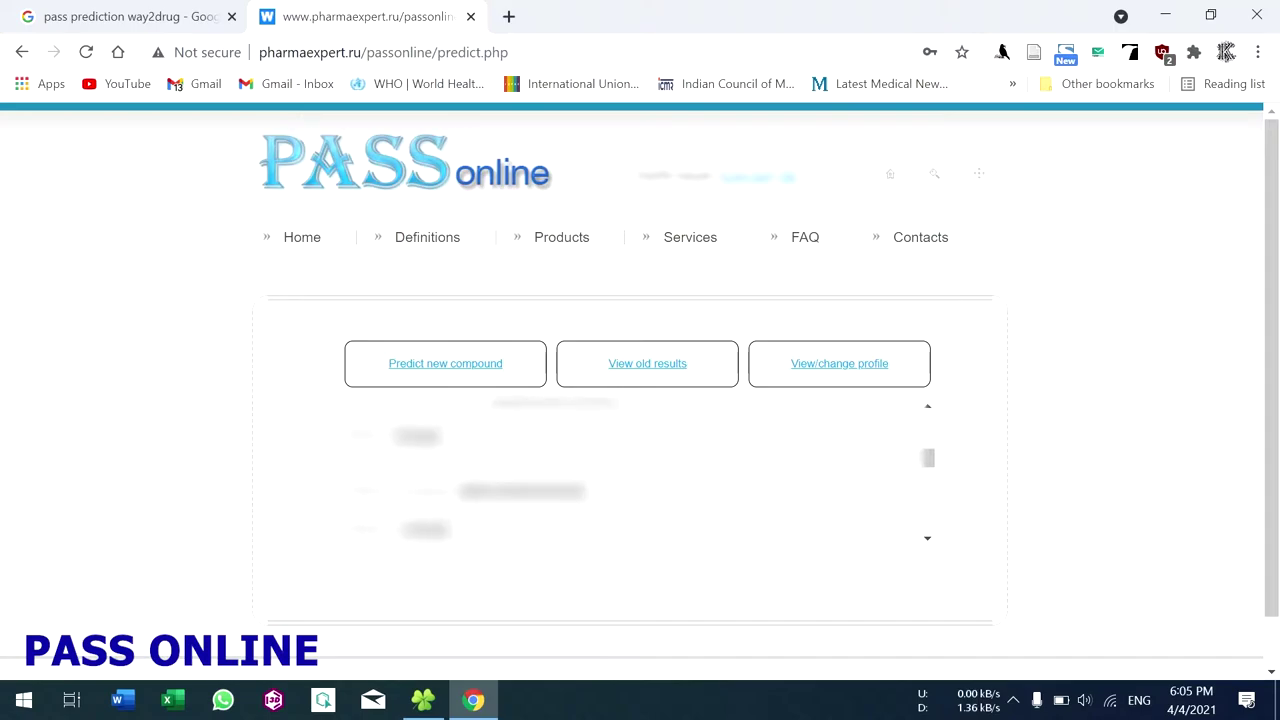
List the eight earlier predictions dated 2021-04-03 and 2021-04-04 via View old results
{"action": "scroll", "coordinate": [636, 470], "scroll_direction": "up", "scroll_amount": 5}
{"action": "scroll", "coordinate": [636, 470], "scroll_direction": "down", "scroll_amount": 5}
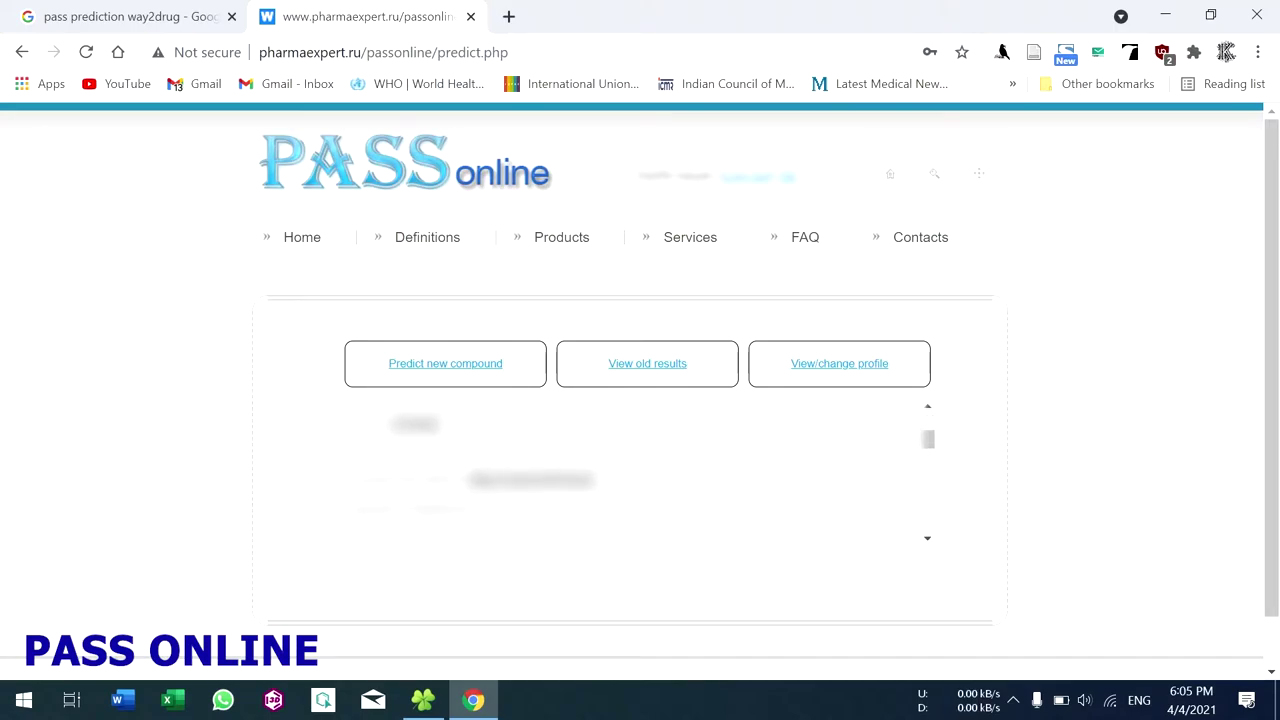
{"action": "scroll", "coordinate": [636, 470], "scroll_direction": "up", "scroll_amount": 1}
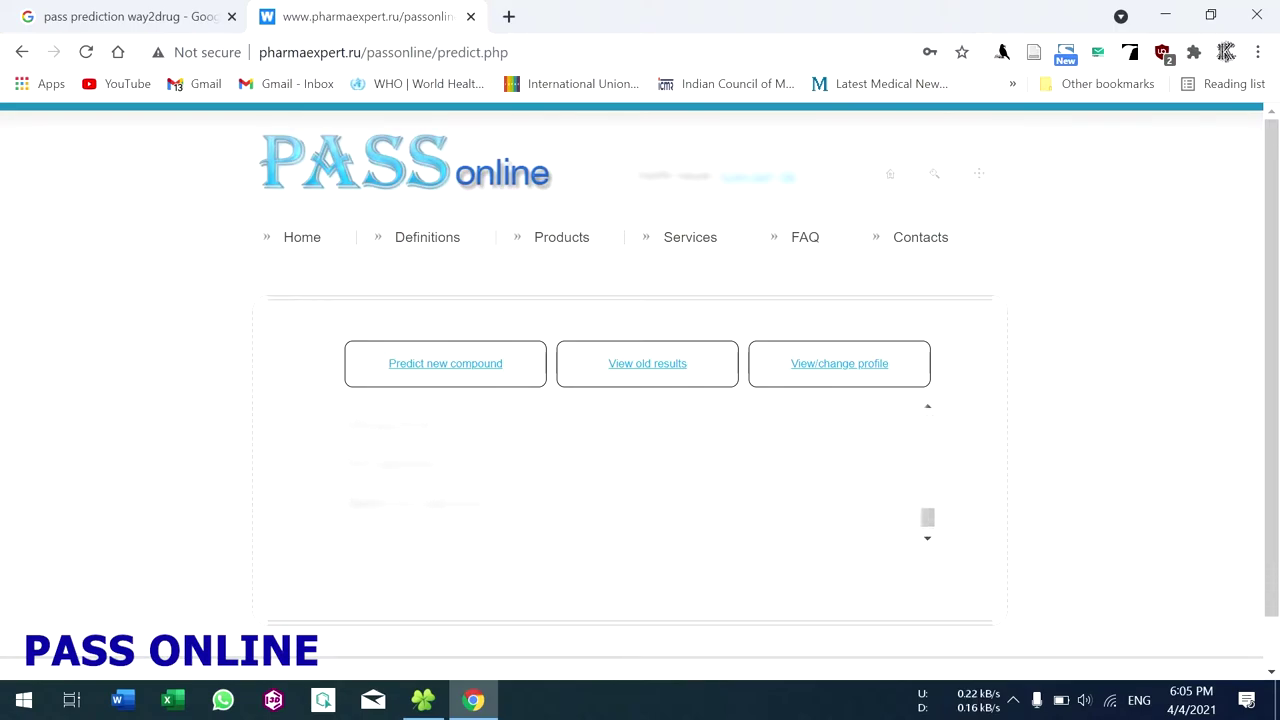
{"action": "scroll", "coordinate": [636, 470], "scroll_direction": "down", "scroll_amount": 1}
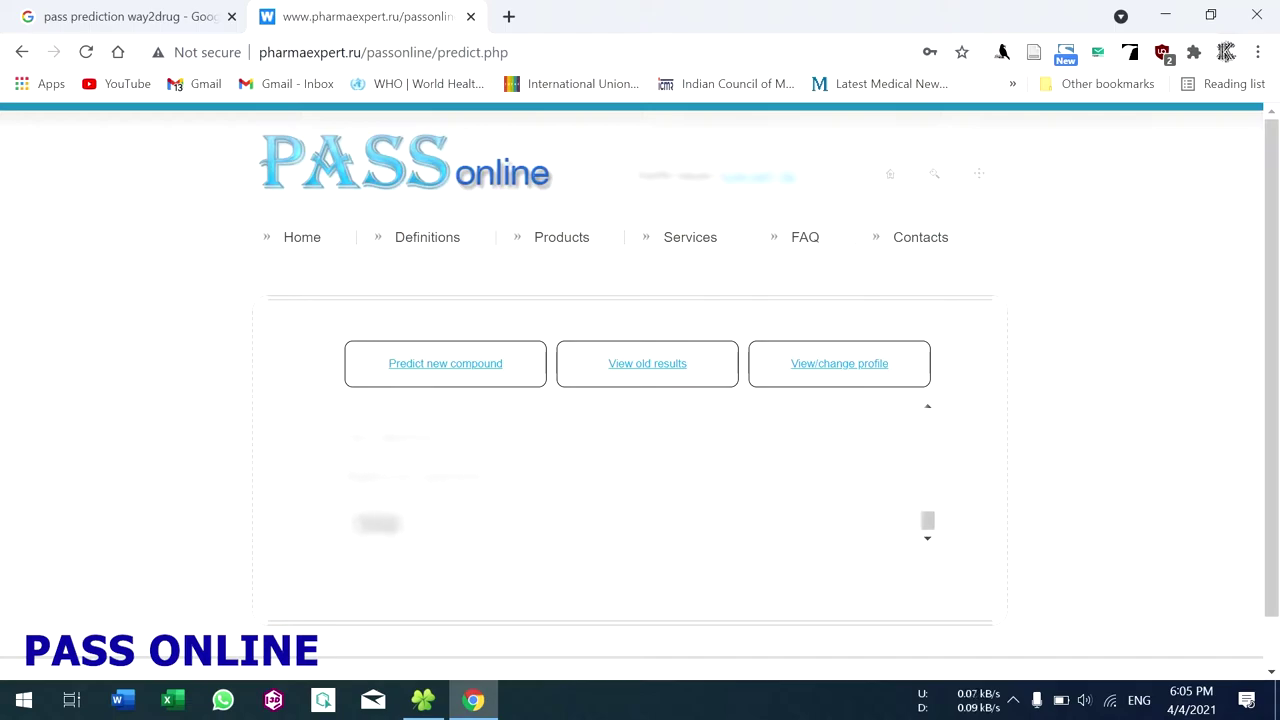
{"action": "left_click", "coordinate": [631, 368]}
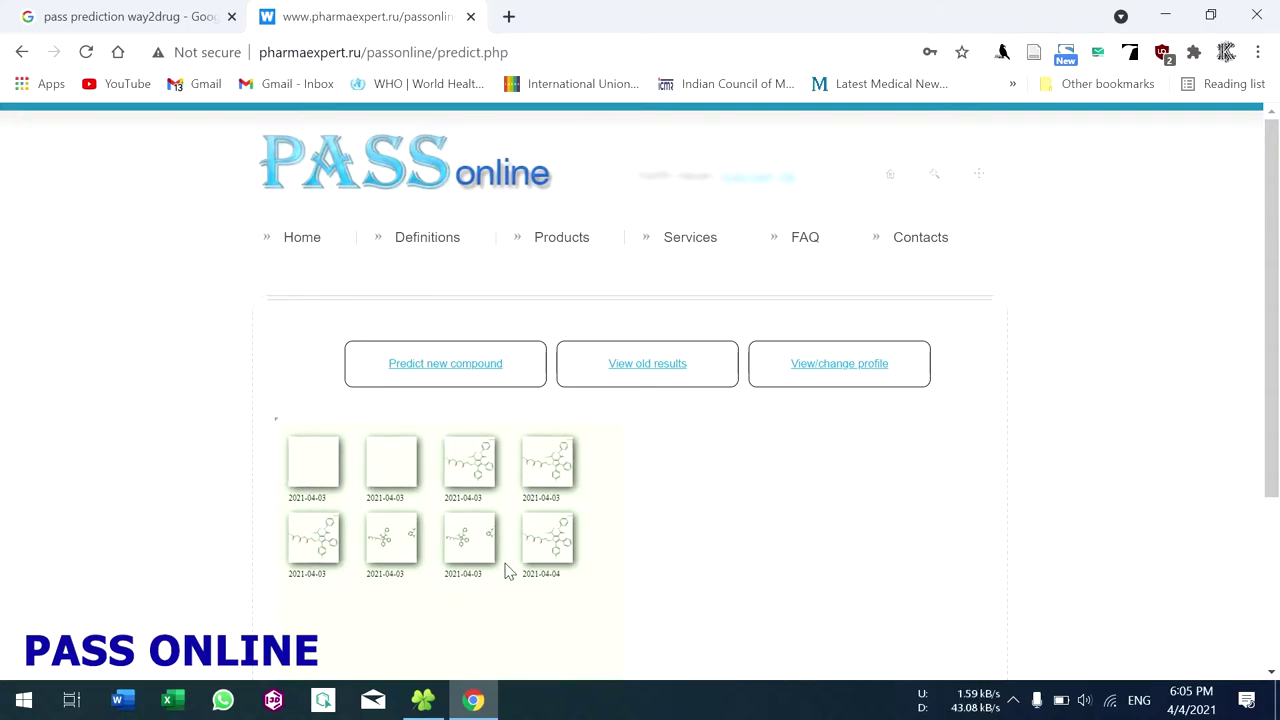
Enter the previously used SMILES string as a new compound and get its prediction
{"action": "left_click", "coordinate": [447, 373]}
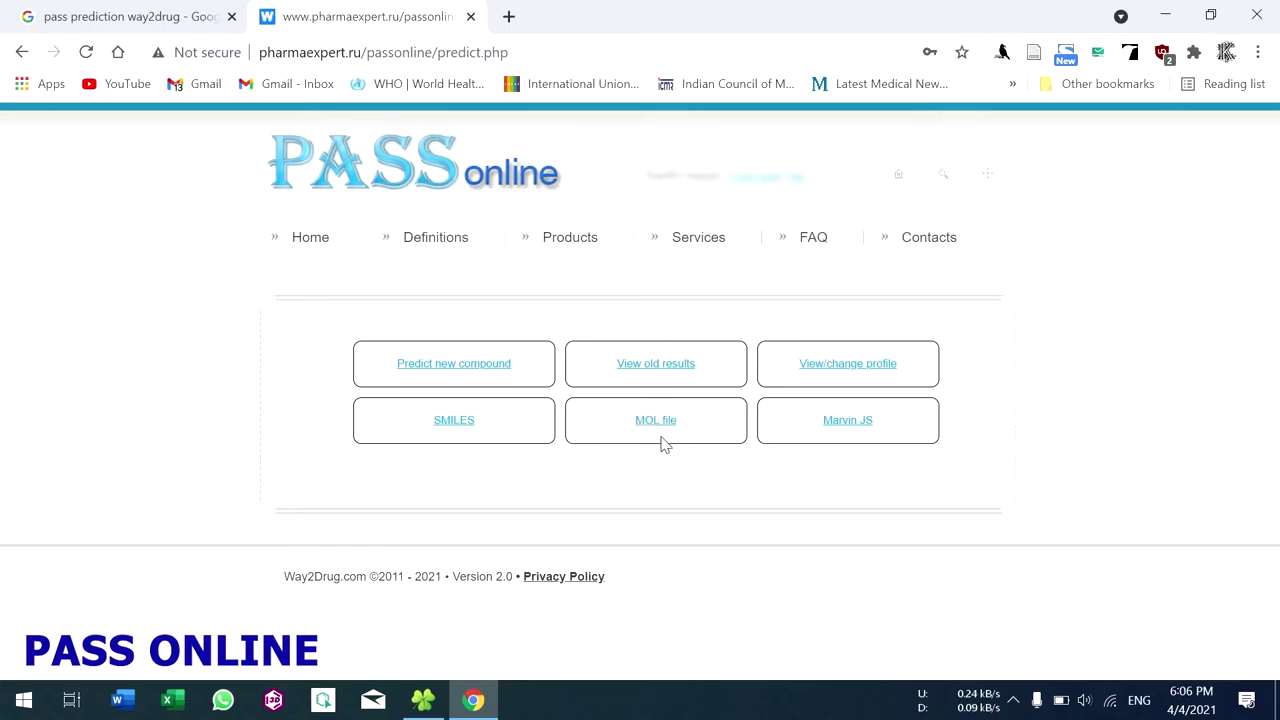
{"action": "left_click", "coordinate": [452, 420]}
{"action": "scroll", "coordinate": [417, 486], "scroll_direction": "down", "scroll_amount": 3}
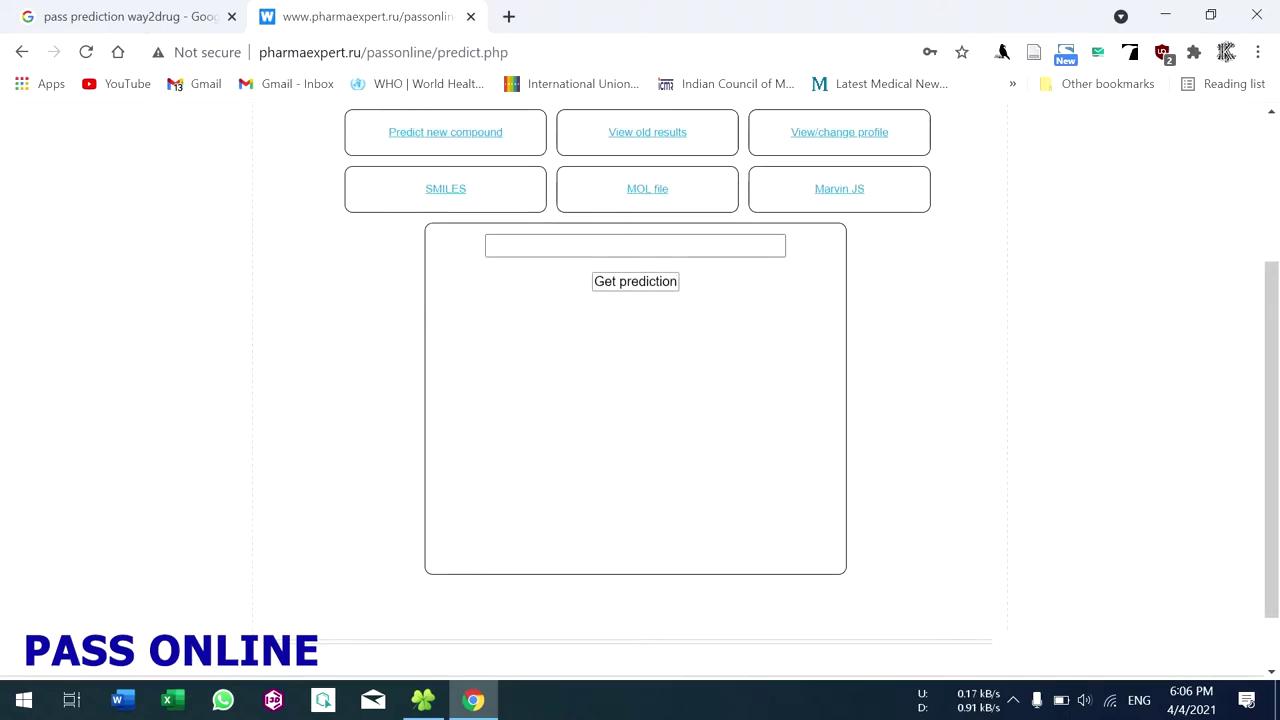
{"action": "left_click", "coordinate": [635, 245]}
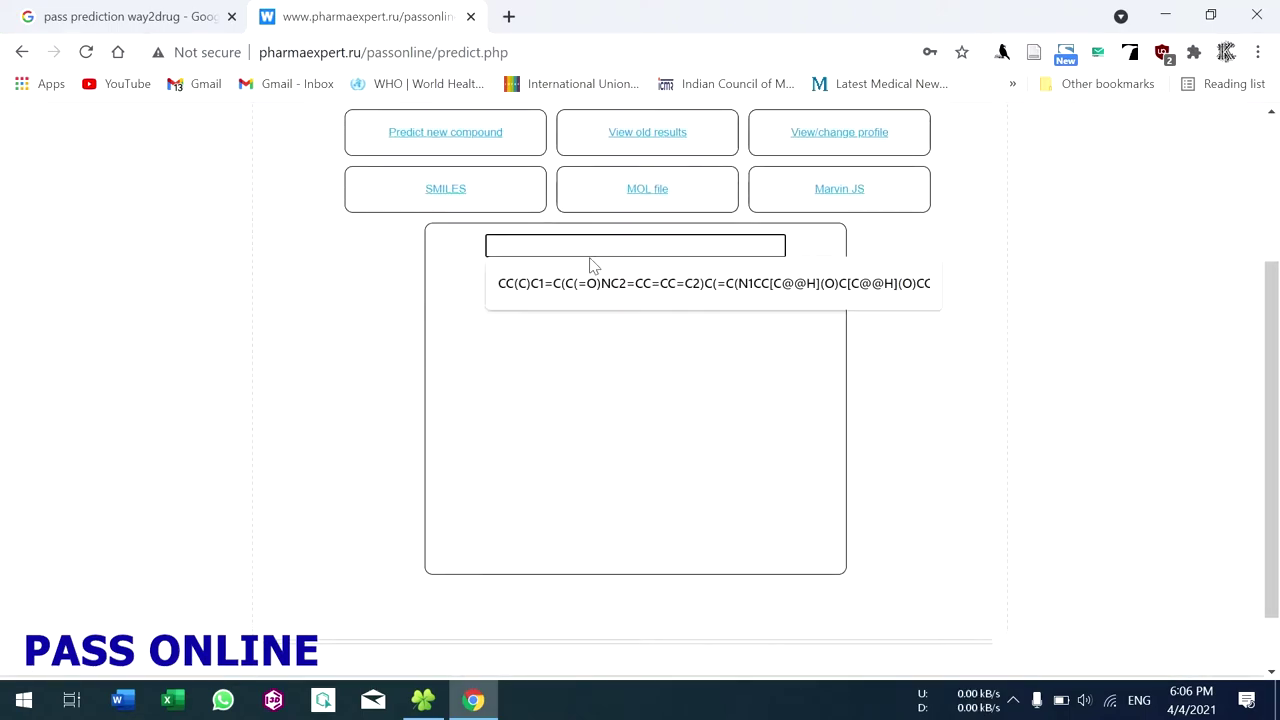
{"action": "left_click", "coordinate": [596, 292]}
{"action": "left_click", "coordinate": [668, 283]}
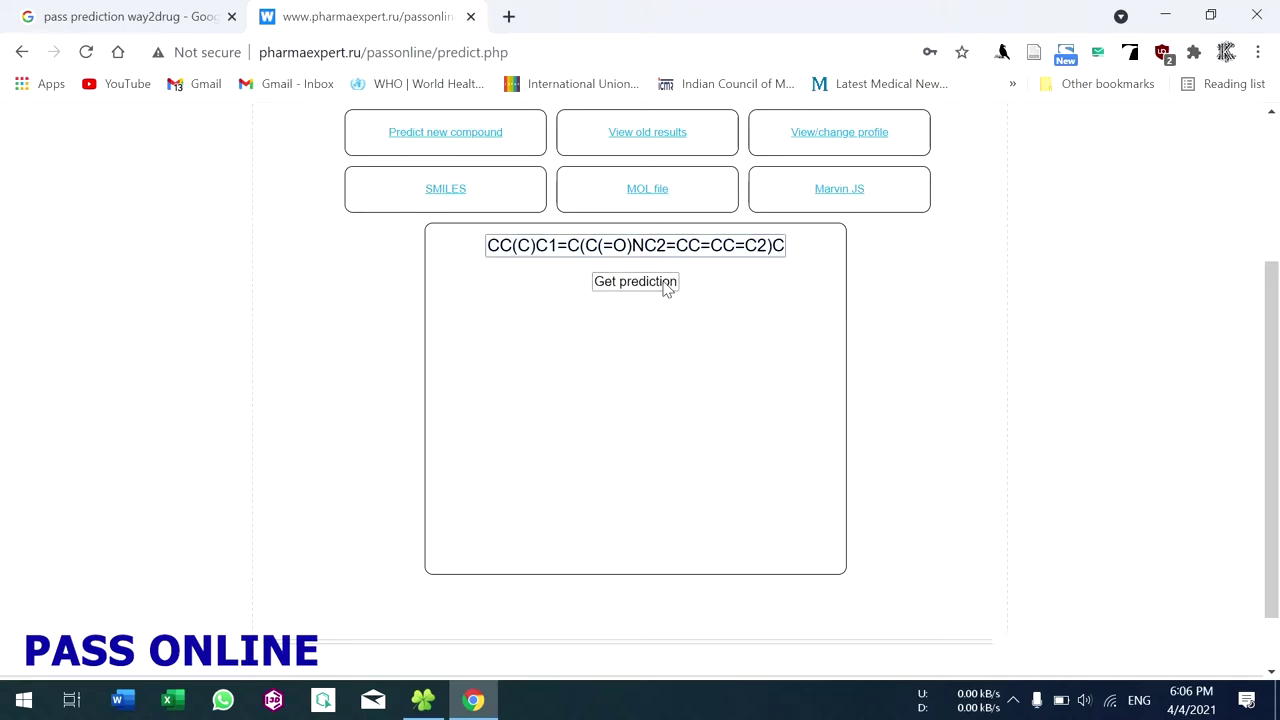
{"action": "scroll", "coordinate": [947, 410], "scroll_direction": "down", "scroll_amount": 4}
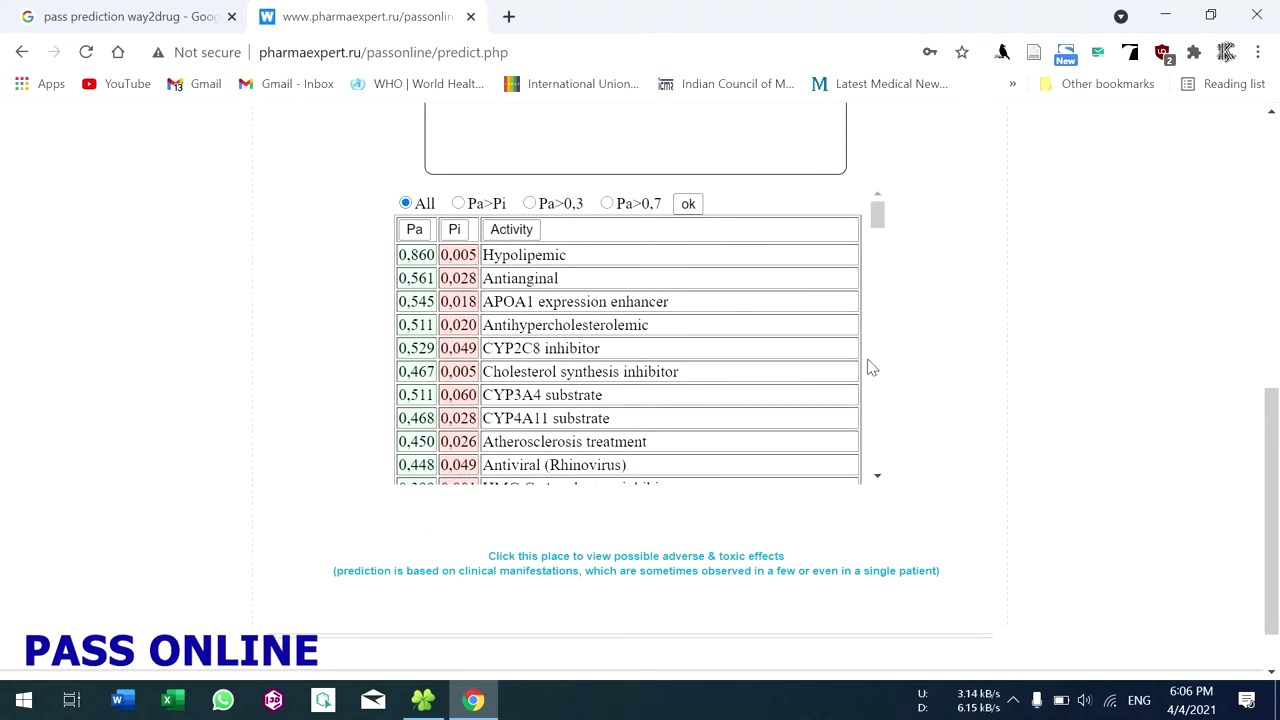
Highlight Hypolipemic (Pa 0,860) and Antianginal (Pa 0,561), then show possible adverse and toxic effects
{"action": "left_click_drag", "start_coordinate": [568, 256], "coordinate": [482, 258]}
{"action": "left_click_drag", "start_coordinate": [562, 278], "coordinate": [507, 279]}
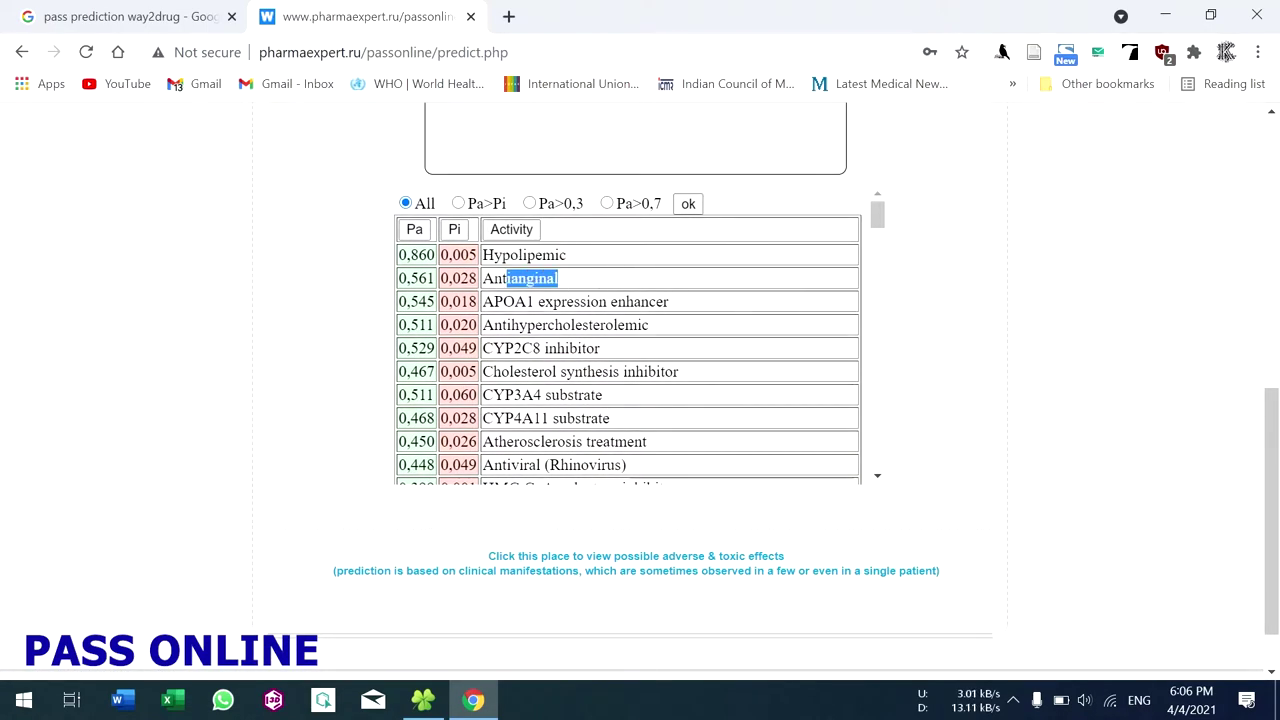
{"action": "scroll", "coordinate": [486, 250], "scroll_direction": "down", "scroll_amount": 4}
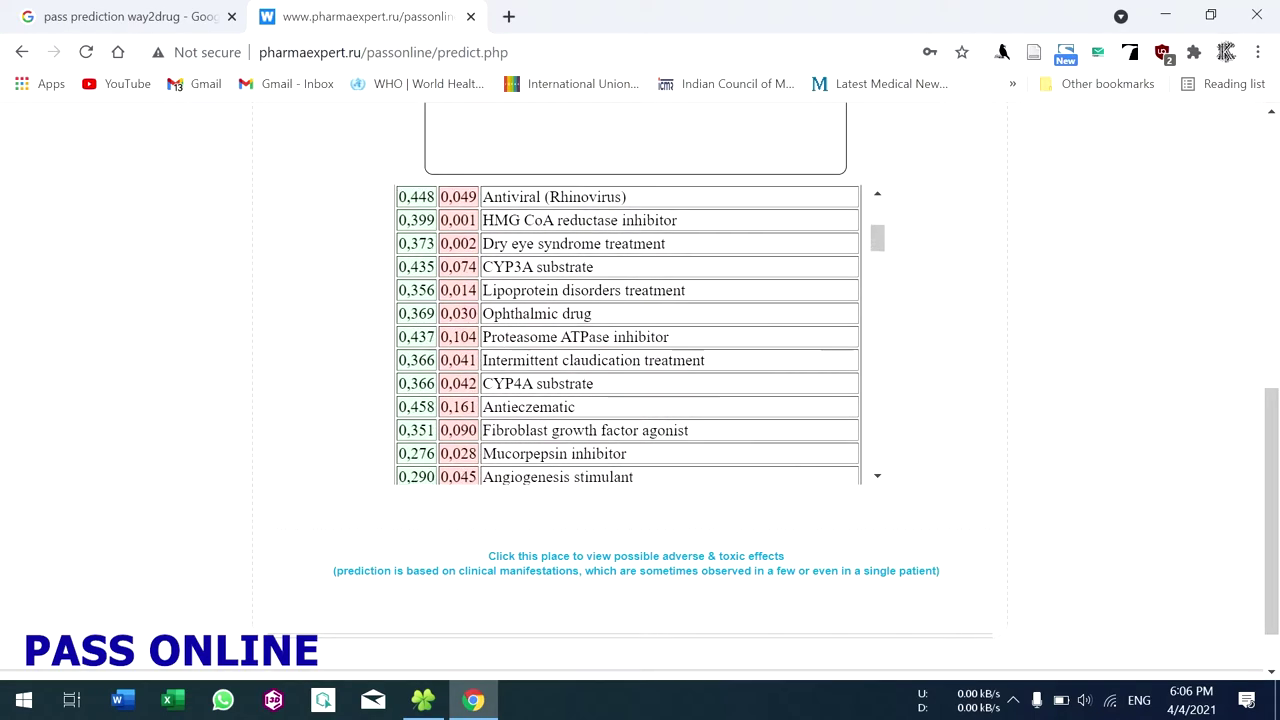
{"action": "scroll", "coordinate": [628, 335], "scroll_direction": "up", "scroll_amount": 4}
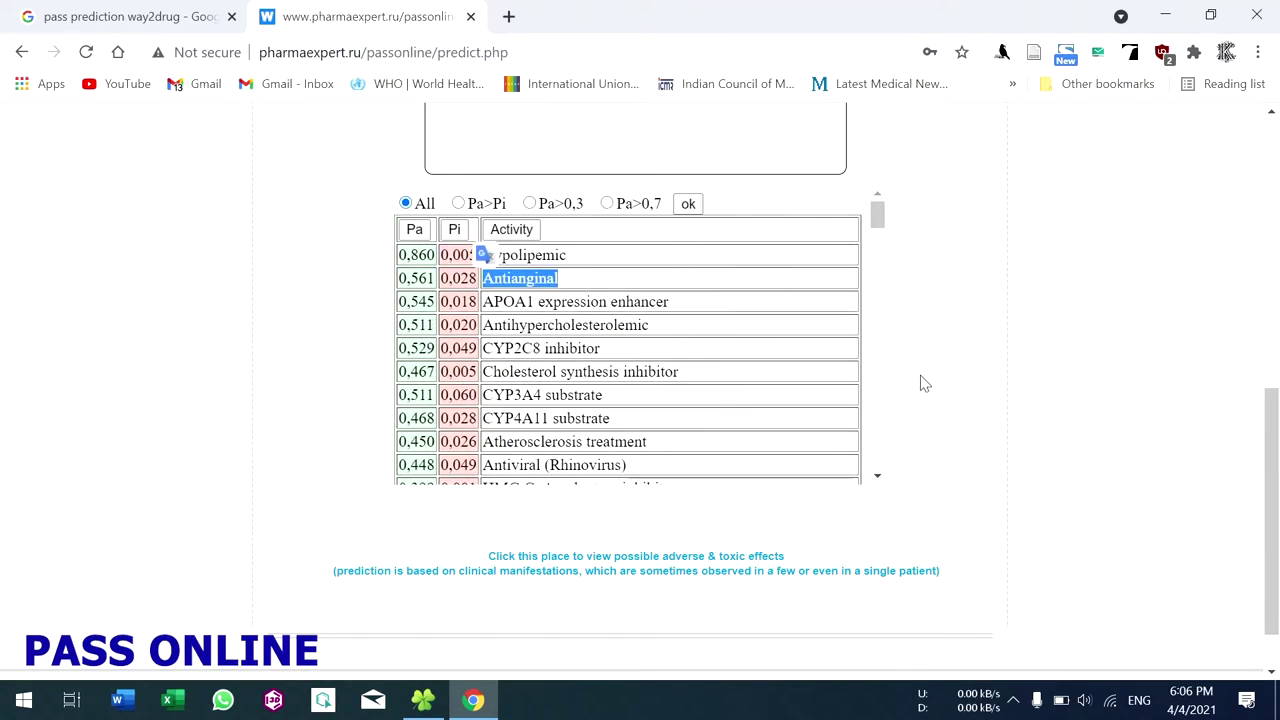
{"action": "scroll", "coordinate": [926, 387], "scroll_direction": "down", "scroll_amount": 1}
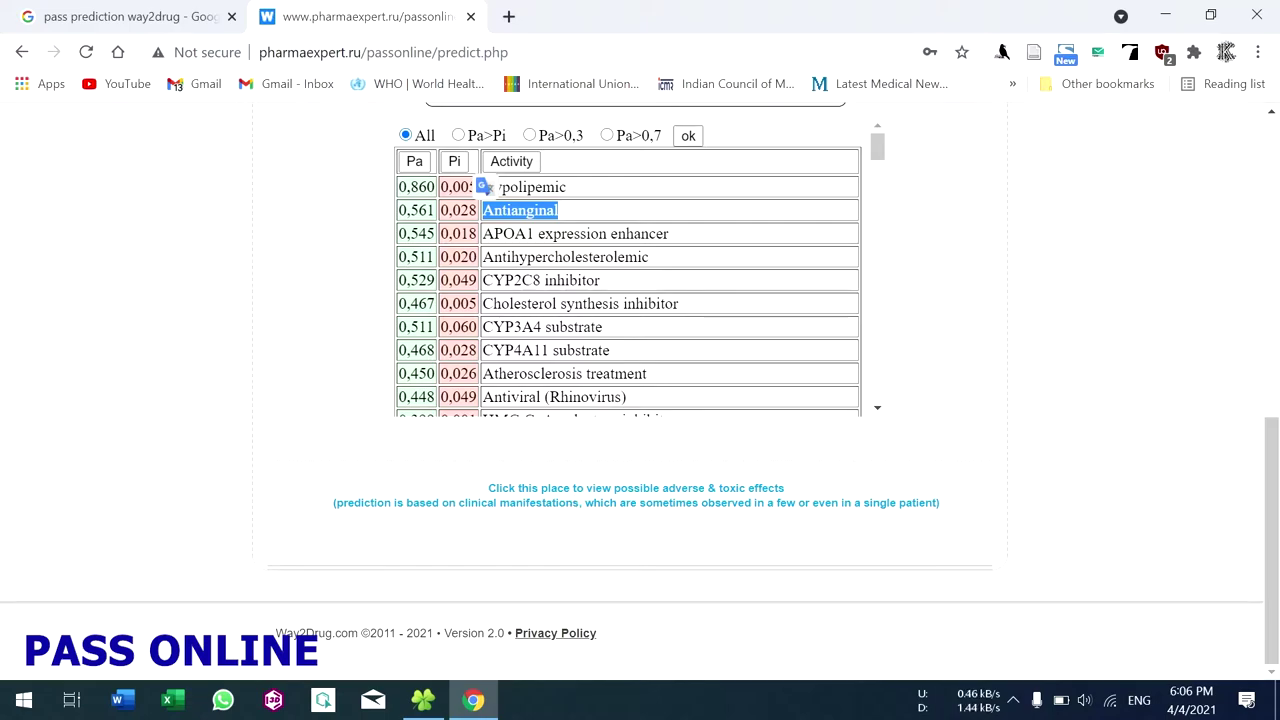
{"action": "left_click", "coordinate": [737, 503]}
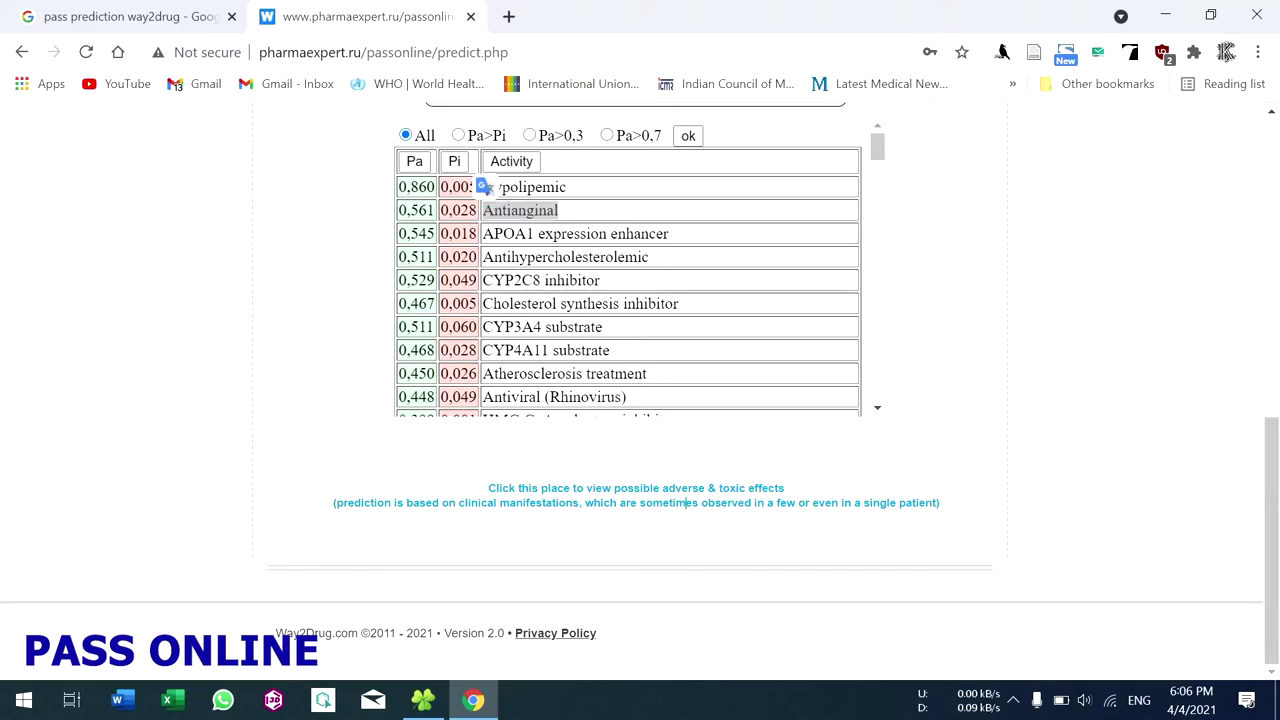
{"action": "scroll", "coordinate": [1003, 427], "scroll_direction": "up", "scroll_amount": 8}
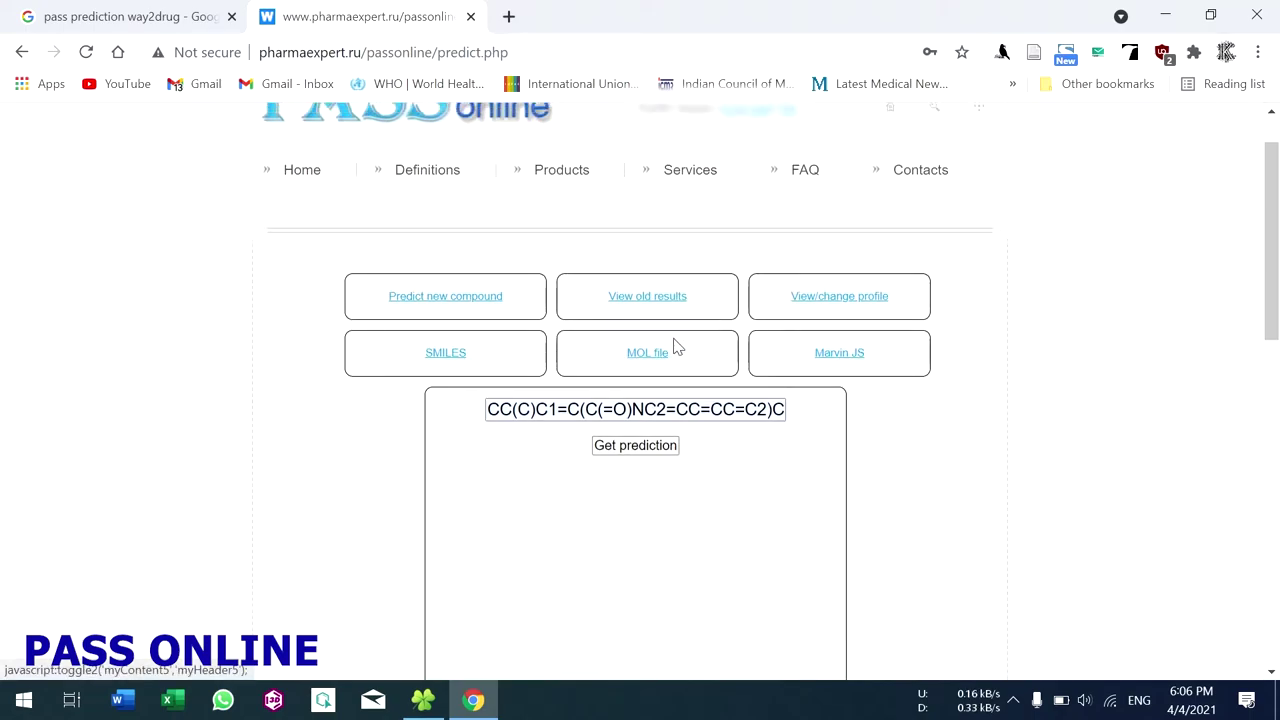
Switch to MOL file input and attach DB01076.mol from Downloads > Pass
{"action": "left_click", "coordinate": [634, 360]}
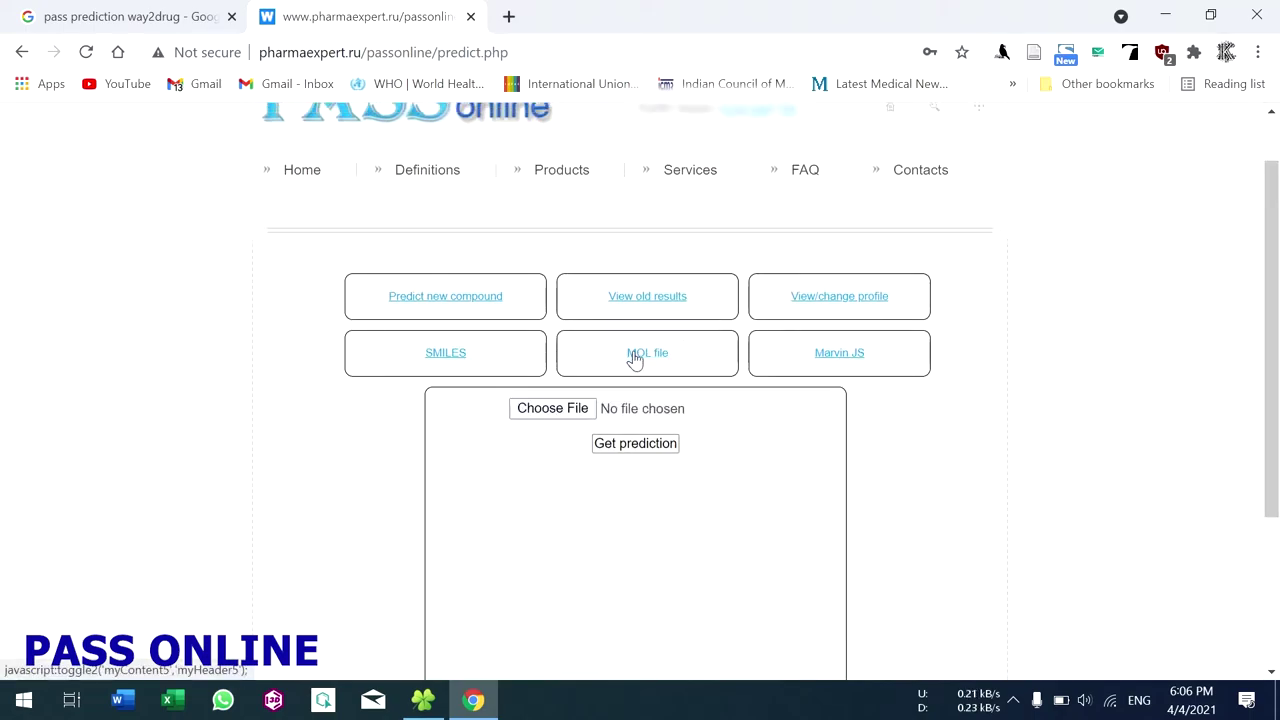
{"action": "left_click", "coordinate": [563, 416]}
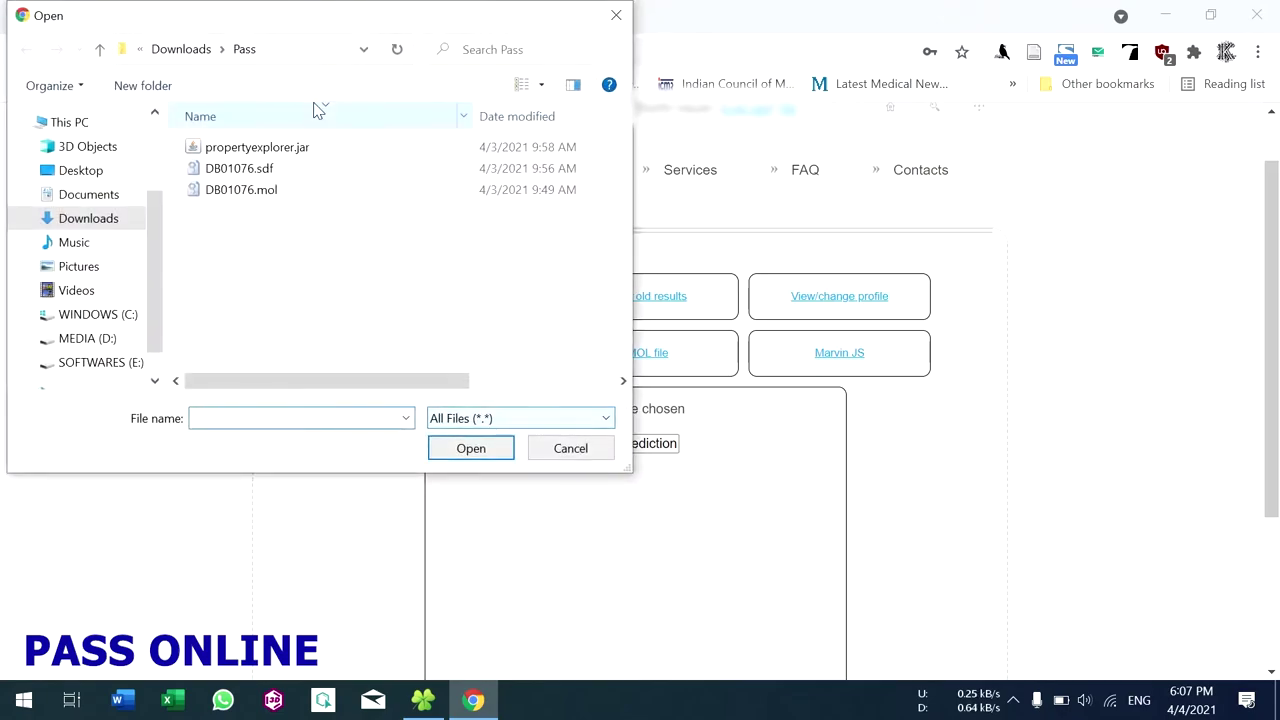
{"action": "left_click", "coordinate": [271, 169]}
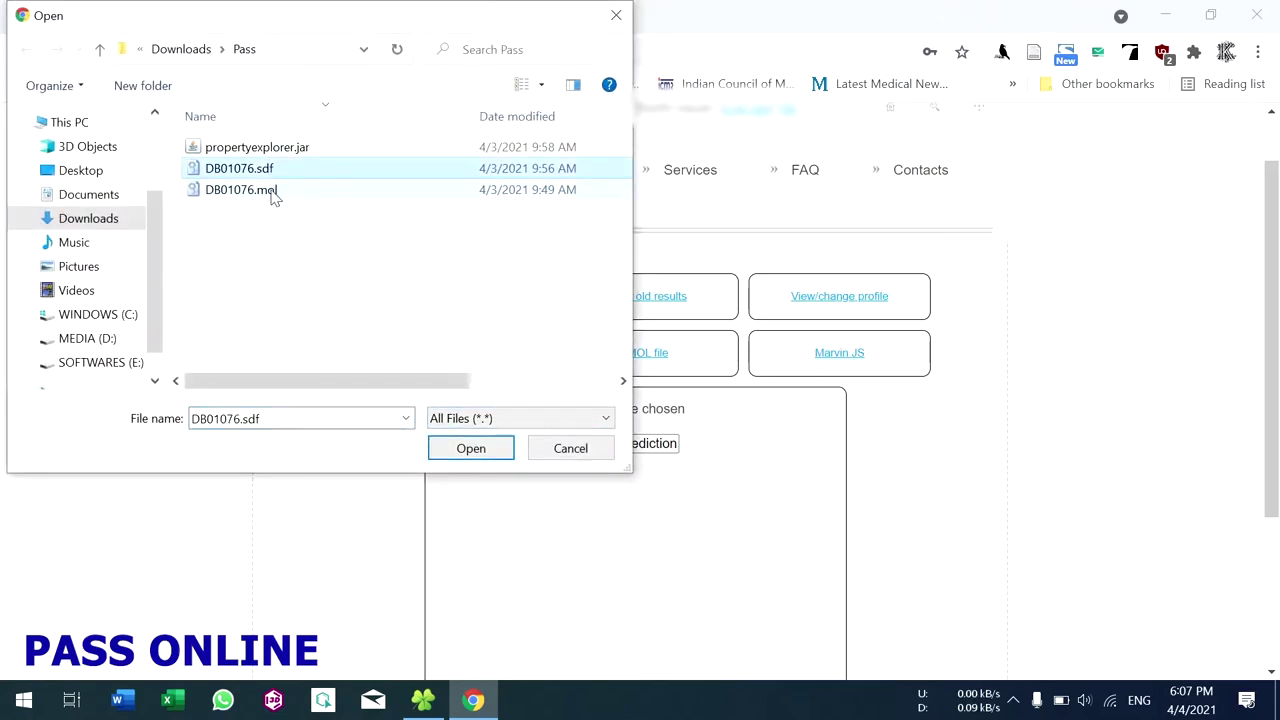
{"action": "left_click", "coordinate": [272, 196]}
{"action": "left_click", "coordinate": [471, 448]}
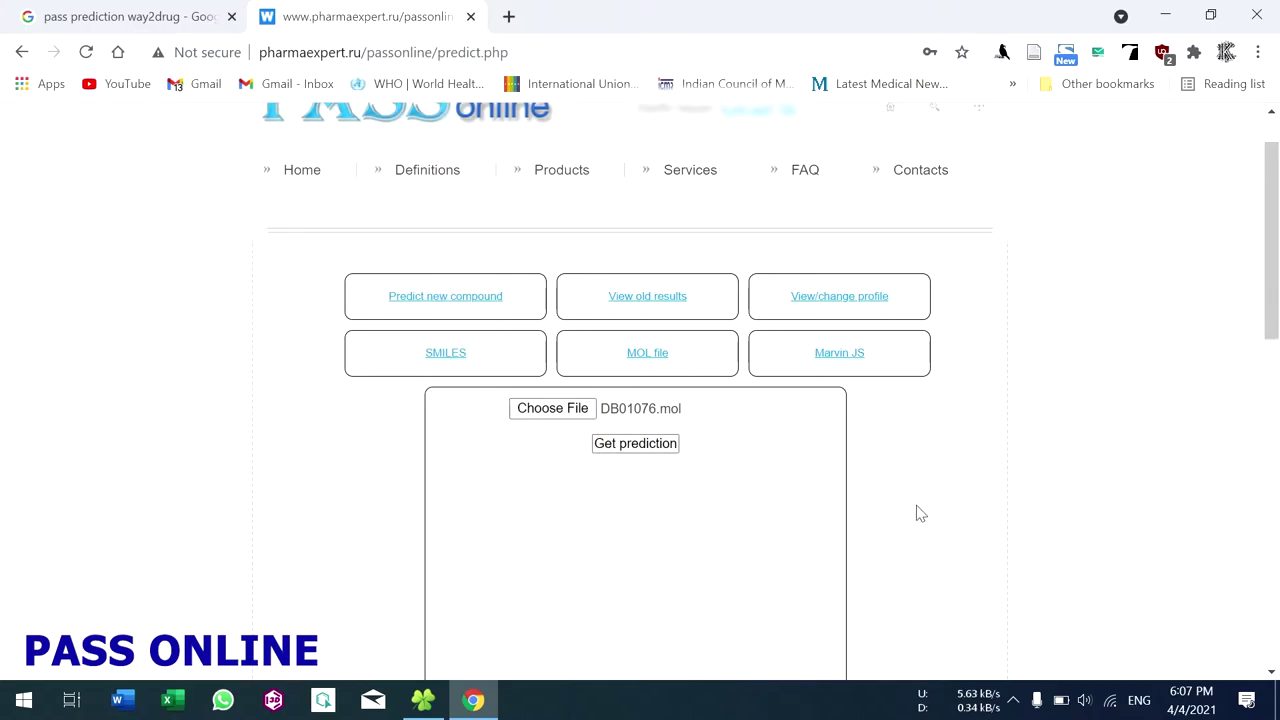
{"action": "scroll", "coordinate": [920, 514], "scroll_direction": "down", "scroll_amount": 5}
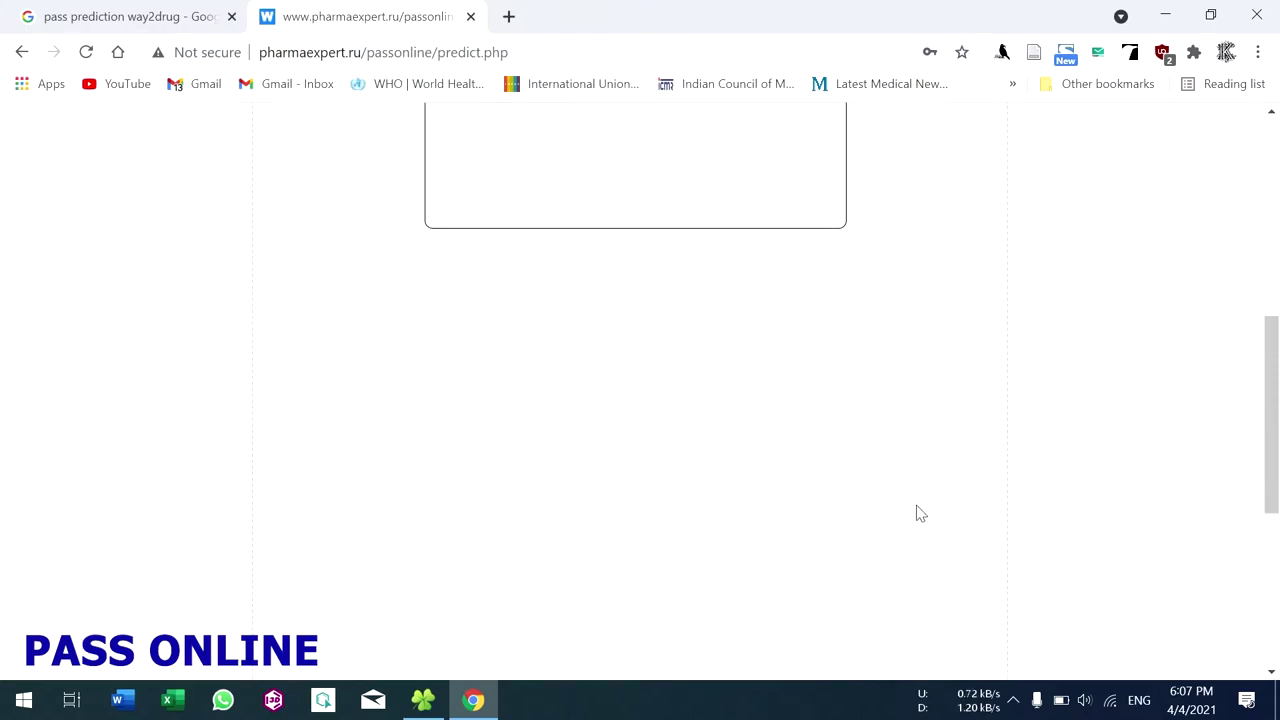
Scroll through DB01076.mol's Pa/Pi table, topped by Hypolipemic at Pa 0,860, Pi 0,005
{"action": "scroll", "coordinate": [688, 395], "scroll_direction": "down", "scroll_amount": 2}
{"action": "scroll", "coordinate": [688, 395], "scroll_direction": "down", "scroll_amount": 4}
{"action": "scroll", "coordinate": [688, 395], "scroll_direction": "up", "scroll_amount": 5}
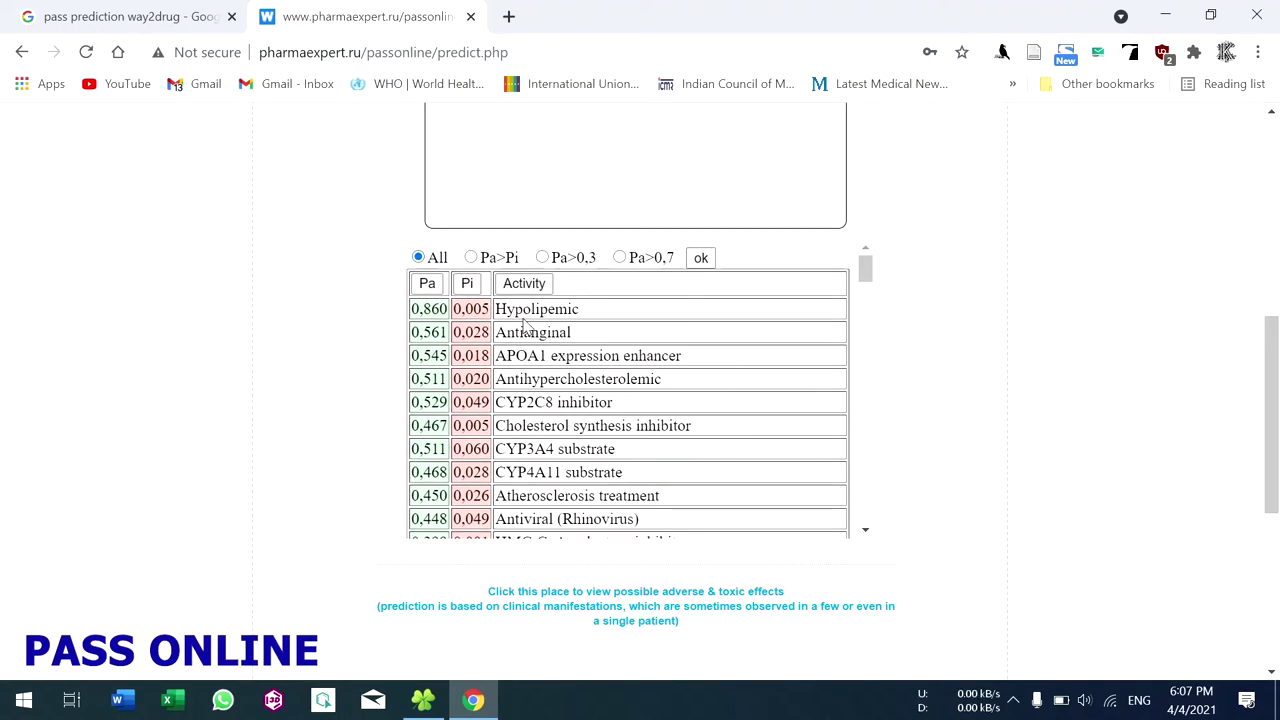
{"action": "scroll", "coordinate": [948, 520], "scroll_direction": "down", "scroll_amount": 3}
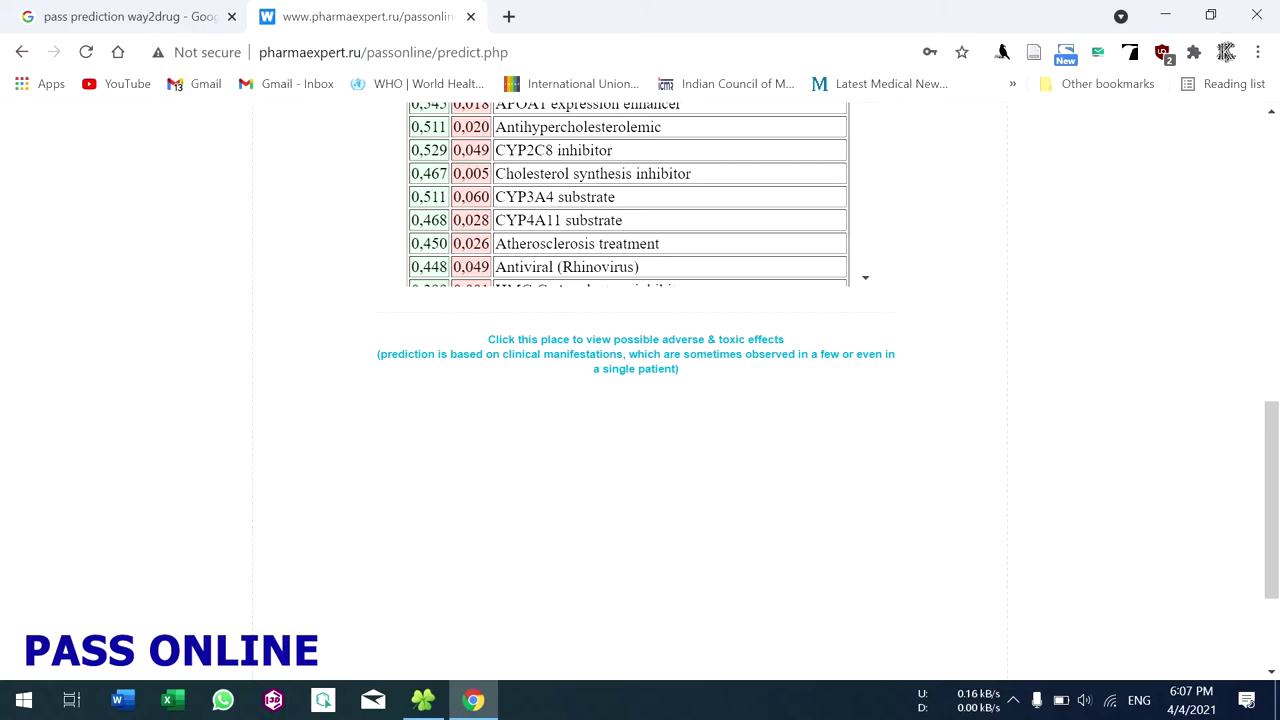
List DB01076.mol's predicted adverse and toxic effects, topped by Pseudoporphyria at Pa 0,539
{"action": "left_click", "coordinate": [697, 354]}
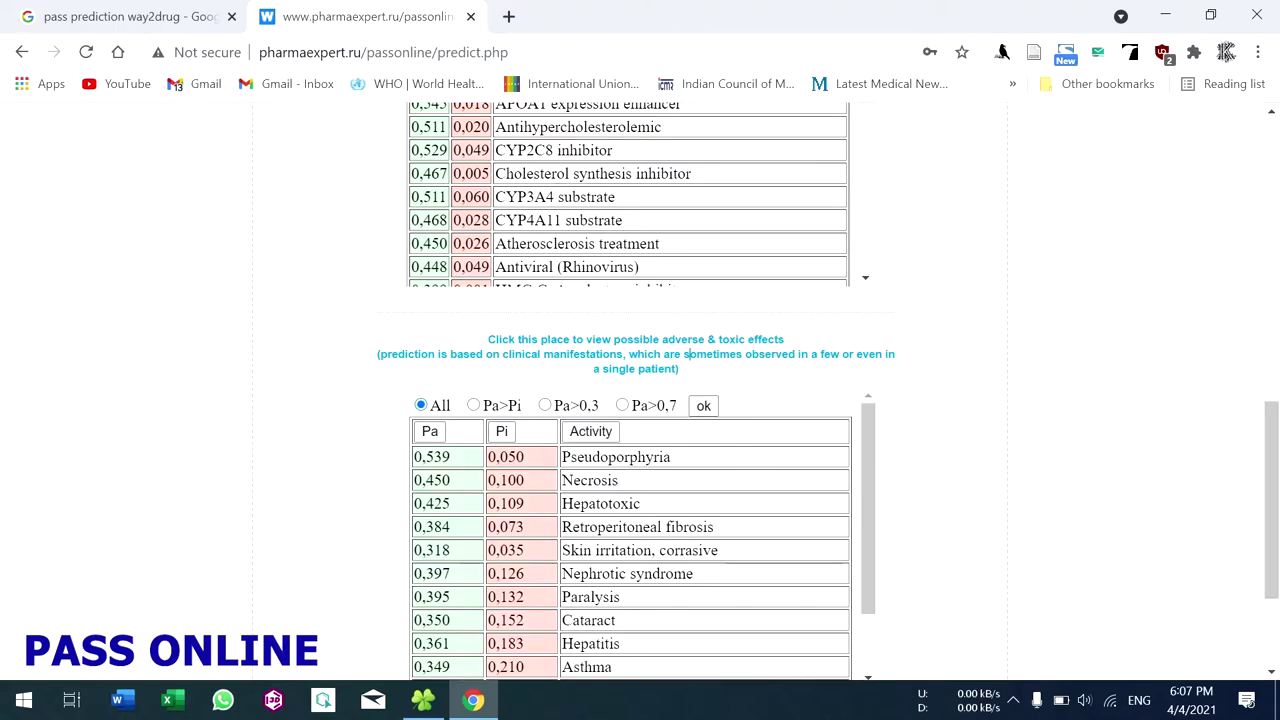
{"action": "scroll", "coordinate": [977, 414], "scroll_direction": "up", "scroll_amount": 15}
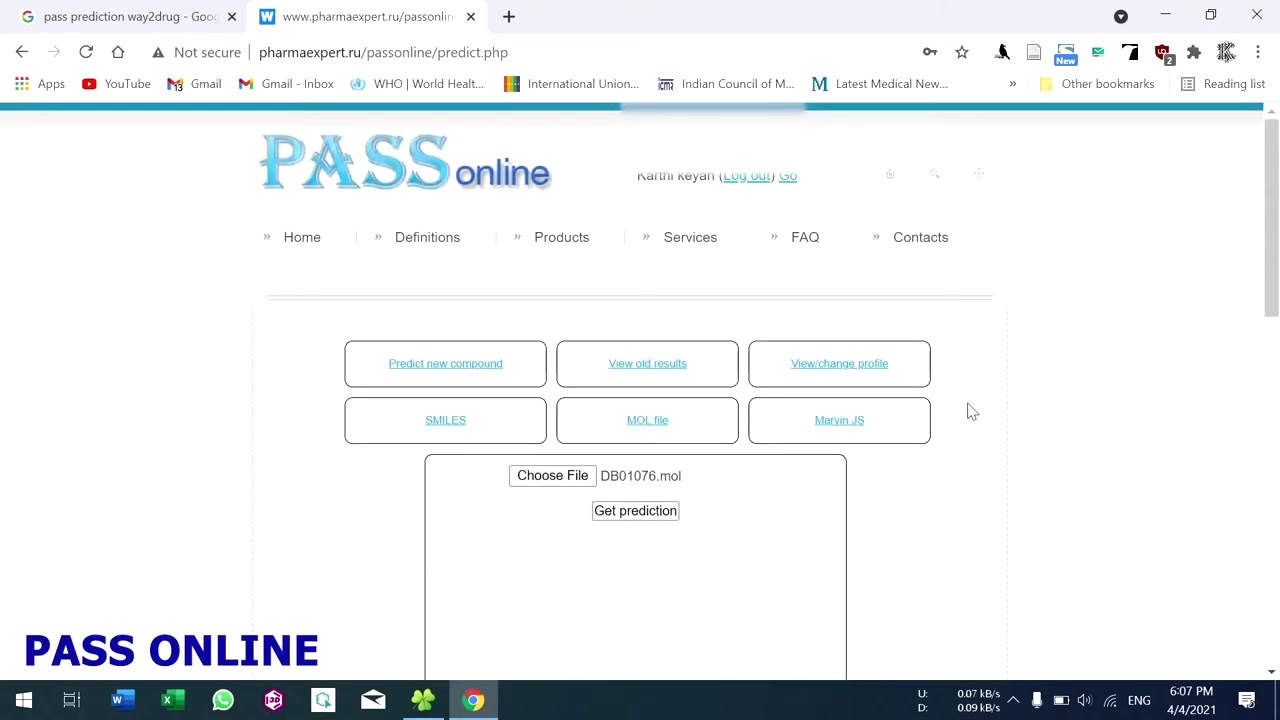
{"action": "scroll", "coordinate": [731, 474], "scroll_direction": "down", "scroll_amount": 5}
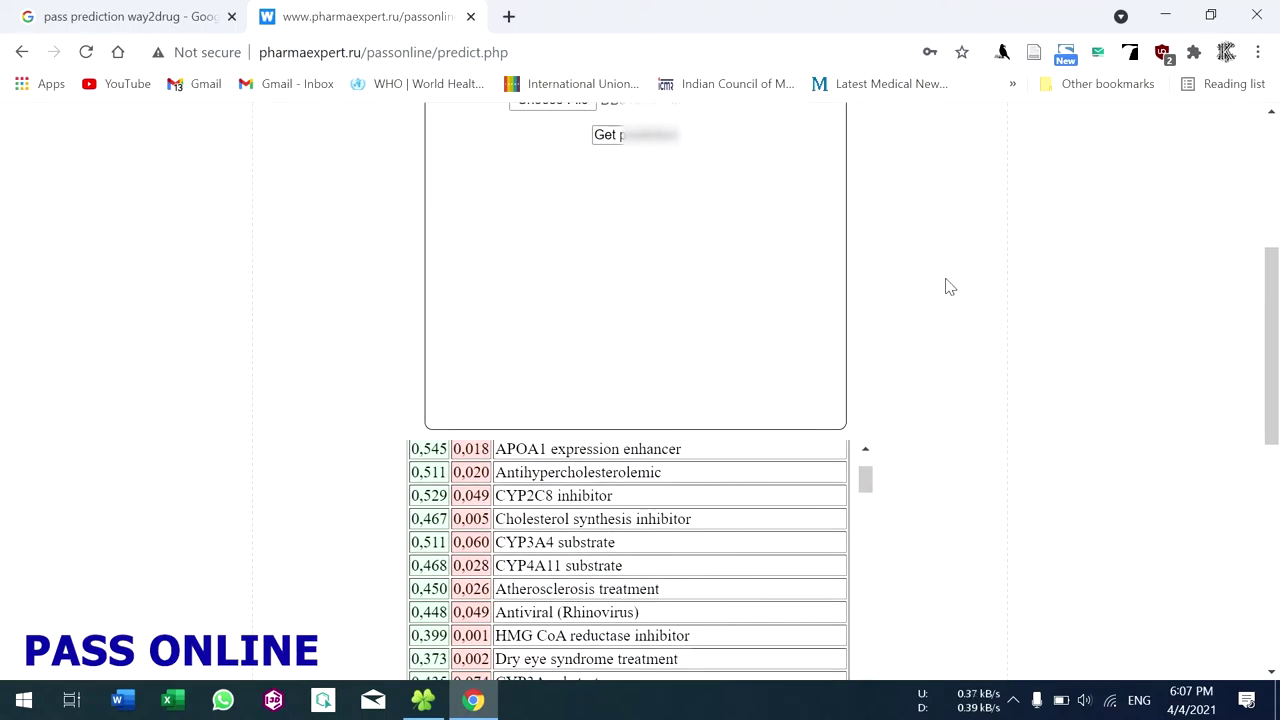
{"action": "scroll", "coordinate": [946, 286], "scroll_direction": "up", "scroll_amount": 4}
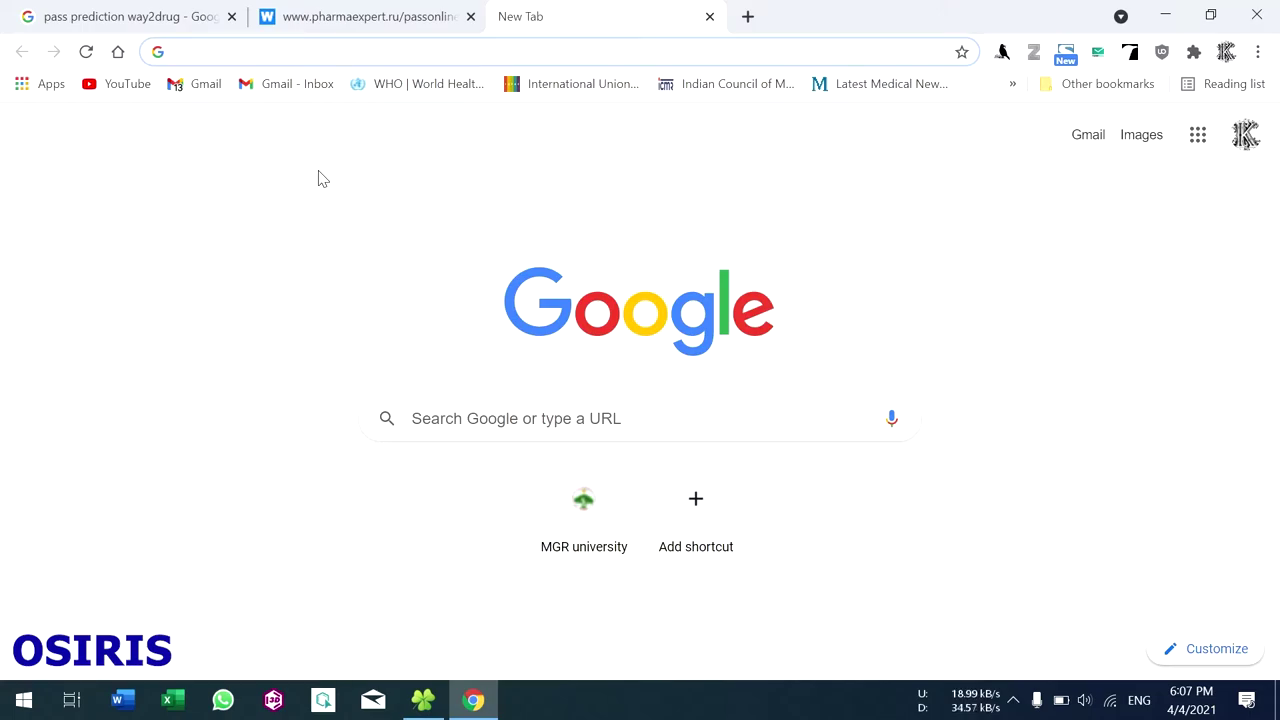
Search Google for 'osiris property explorer' and open the openmolecules.org Property Explorer result
{"action": "type", "text": "osi"}
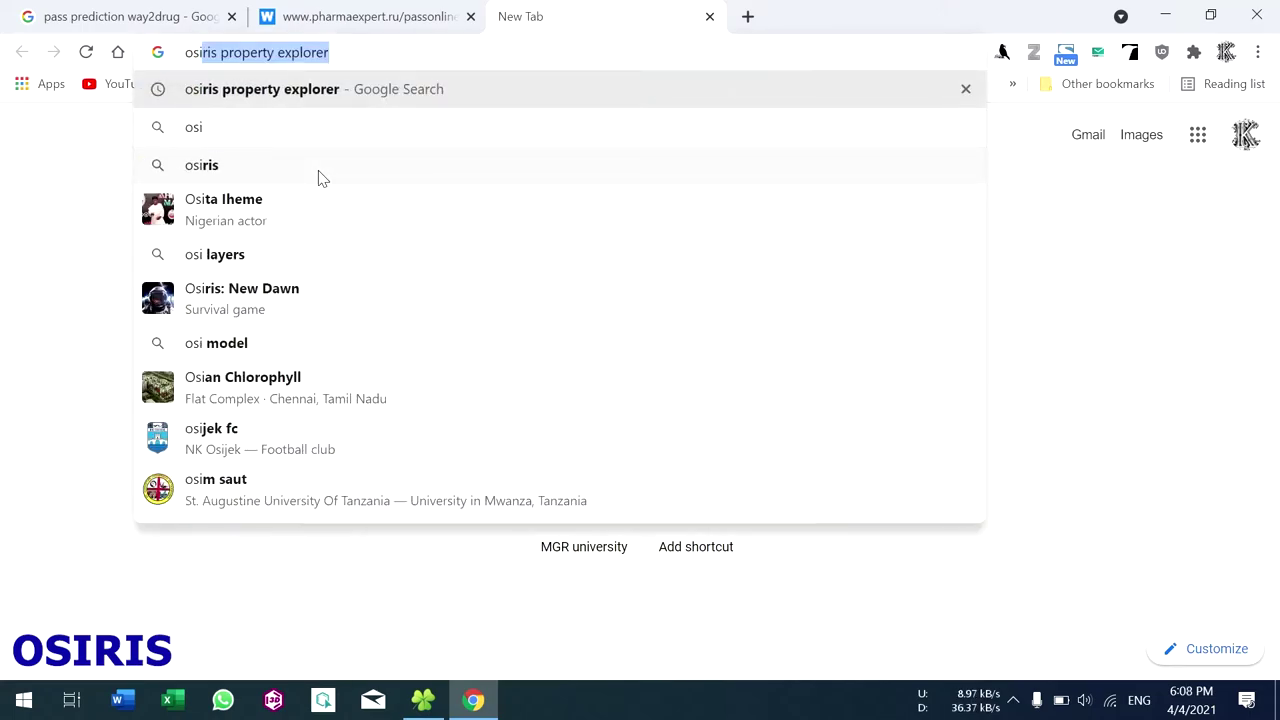
{"action": "key", "text": "Return"}
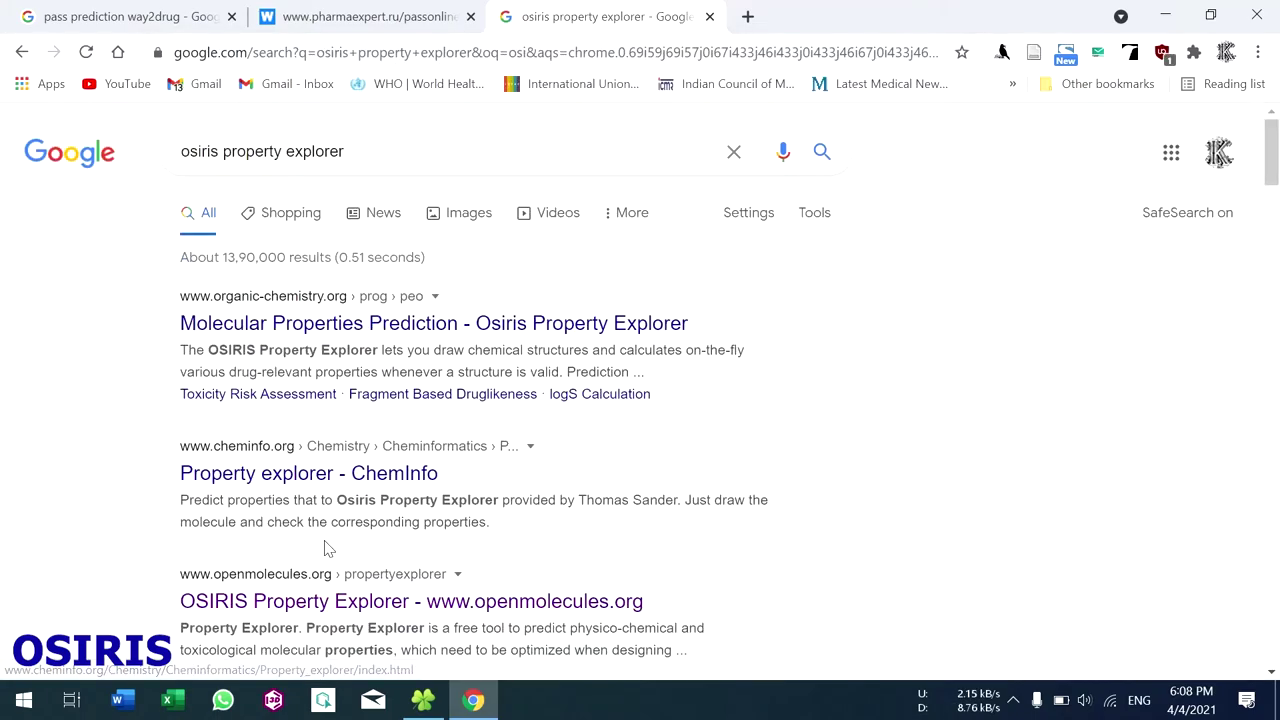
{"action": "scroll", "coordinate": [330, 550], "scroll_direction": "down", "scroll_amount": 1}
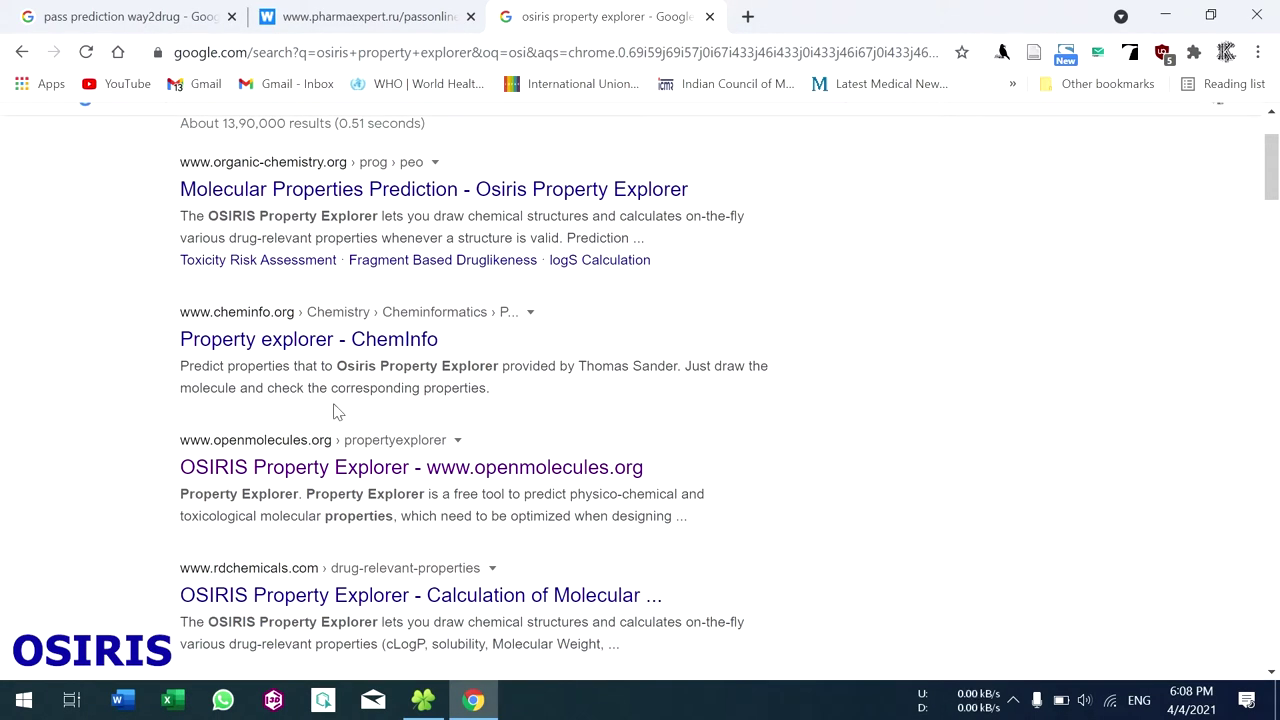
{"action": "left_click", "coordinate": [411, 472]}
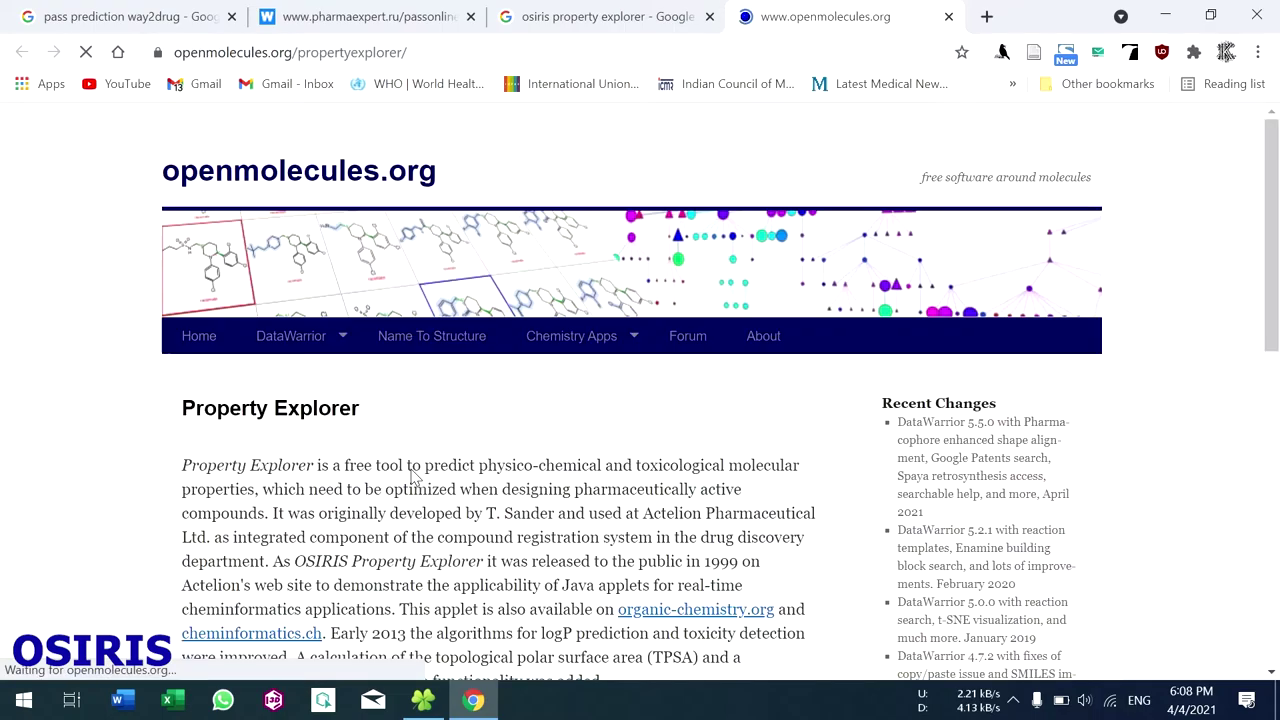
Go to openmolecules.org's Property Explorer applet page and look through it
{"action": "scroll", "coordinate": [432, 438], "scroll_direction": "down", "scroll_amount": 2}
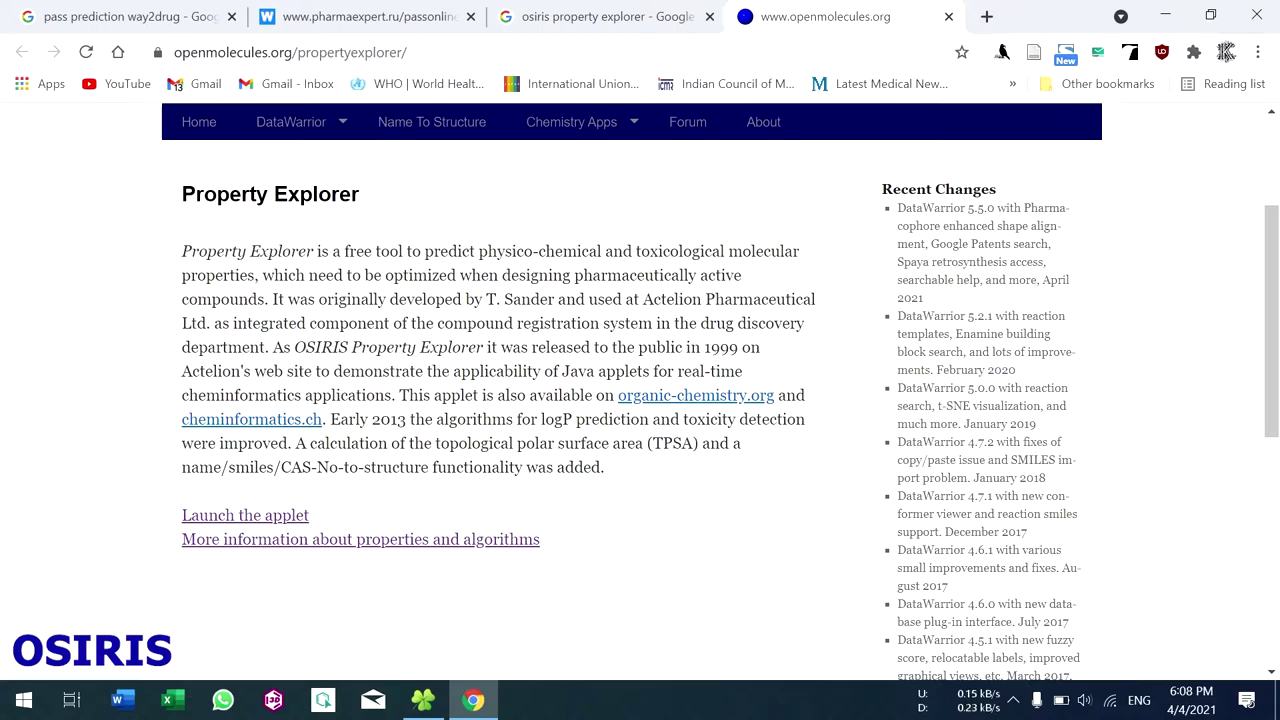
{"action": "left_click", "coordinate": [285, 516]}
{"action": "scroll", "coordinate": [285, 518], "scroll_direction": "down", "scroll_amount": 3}
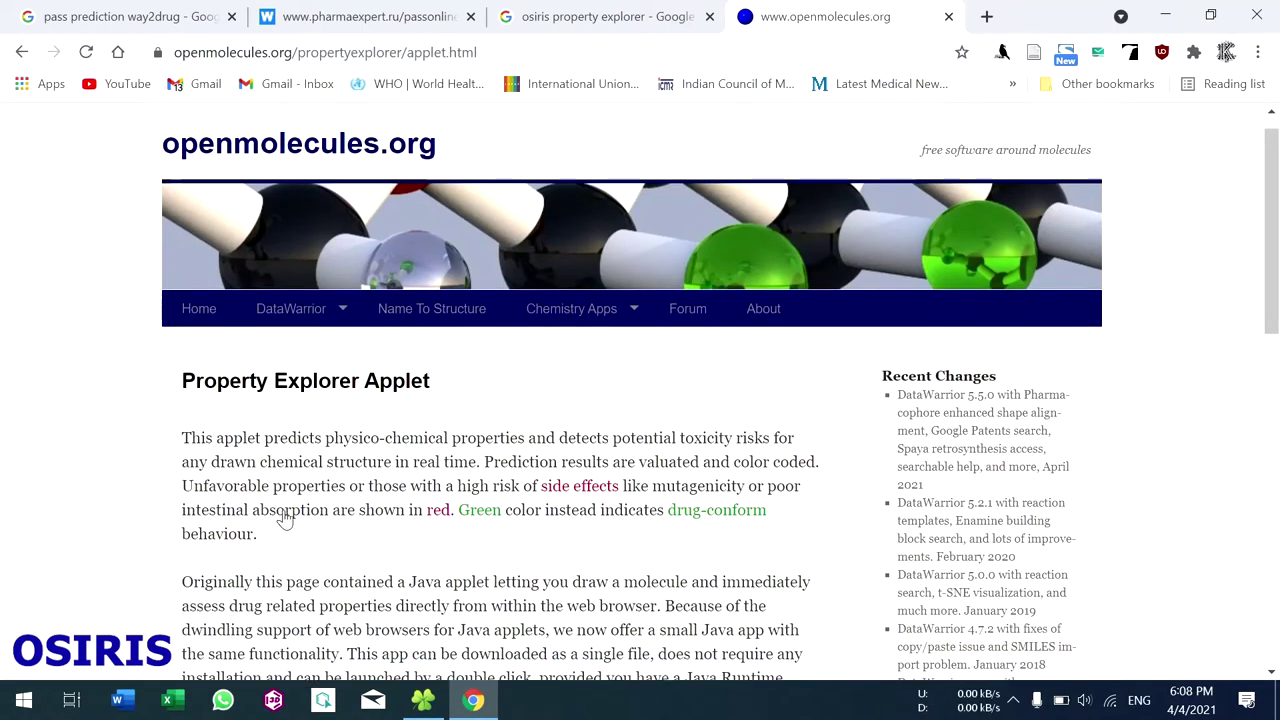
{"action": "scroll", "coordinate": [285, 518], "scroll_direction": "down", "scroll_amount": 1}
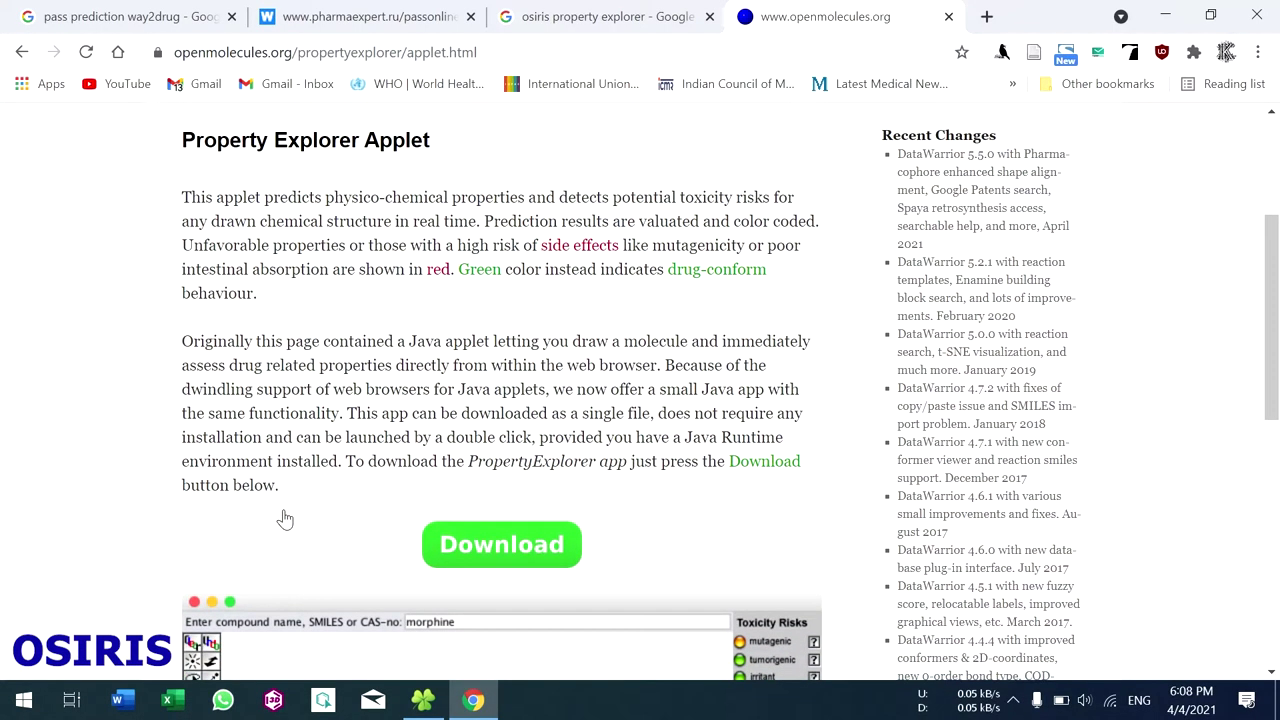
{"action": "scroll", "coordinate": [285, 518], "scroll_direction": "down", "scroll_amount": 4}
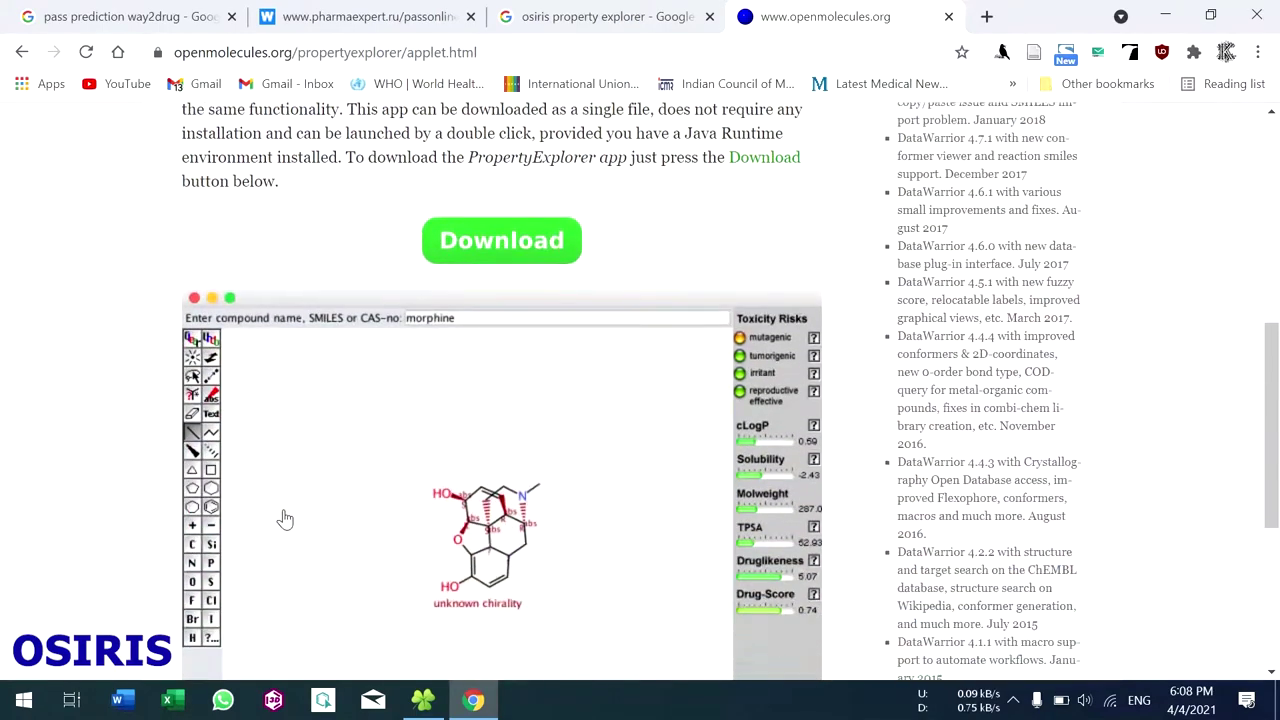
{"action": "scroll", "coordinate": [285, 518], "scroll_direction": "down", "scroll_amount": 3}
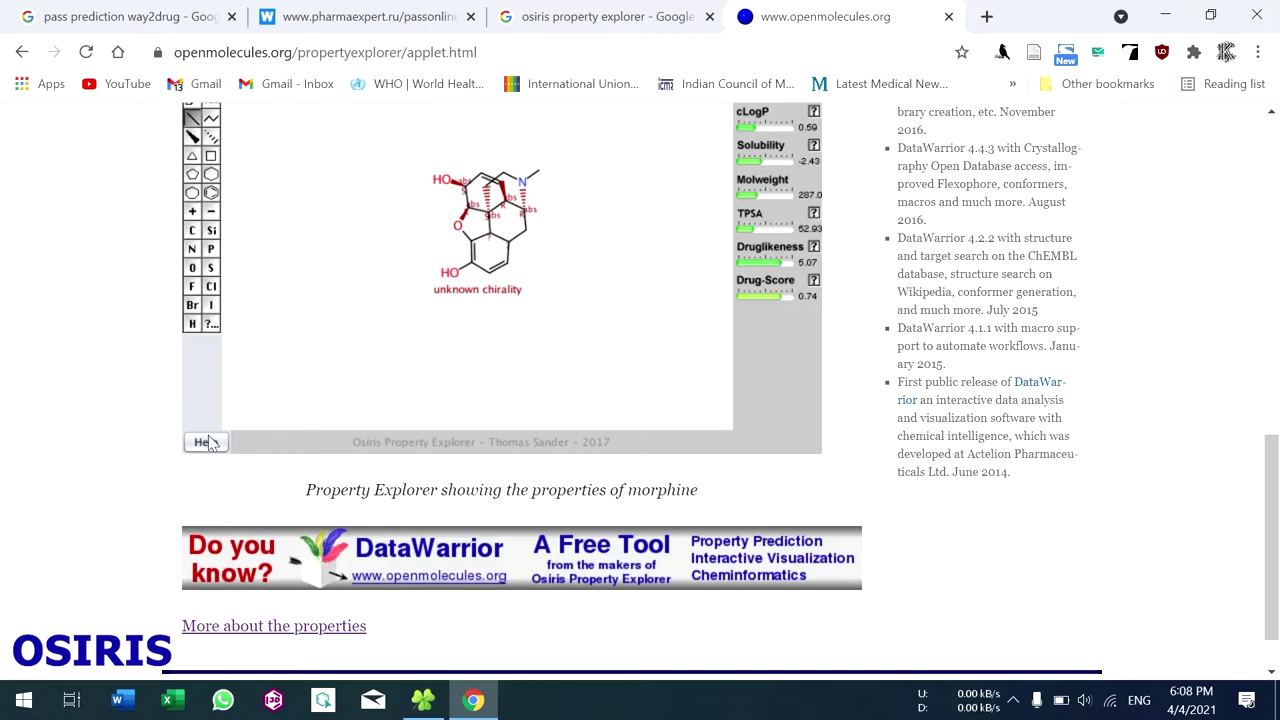
{"action": "scroll", "coordinate": [392, 447], "scroll_direction": "down", "scroll_amount": 1}
{"action": "scroll", "coordinate": [392, 447], "scroll_direction": "up", "scroll_amount": 6}
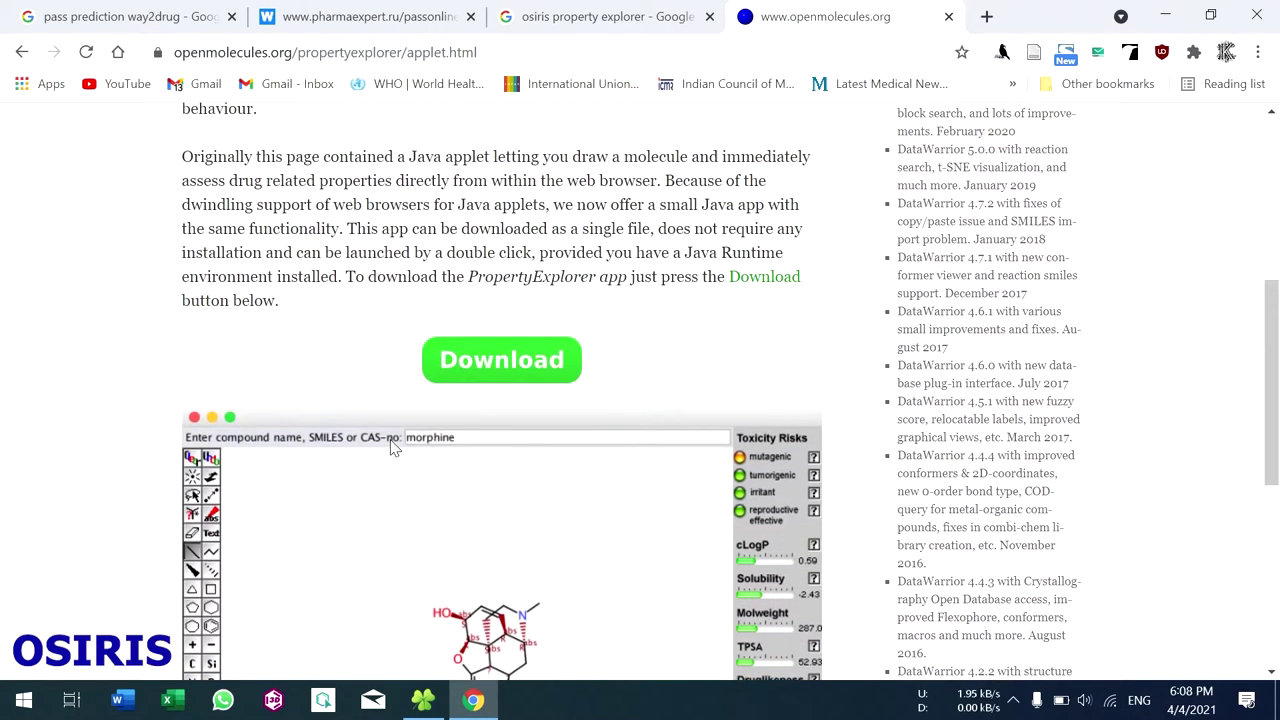
{"action": "scroll", "coordinate": [392, 447], "scroll_direction": "up", "scroll_amount": 1}
{"action": "scroll", "coordinate": [392, 447], "scroll_direction": "down", "scroll_amount": 1}
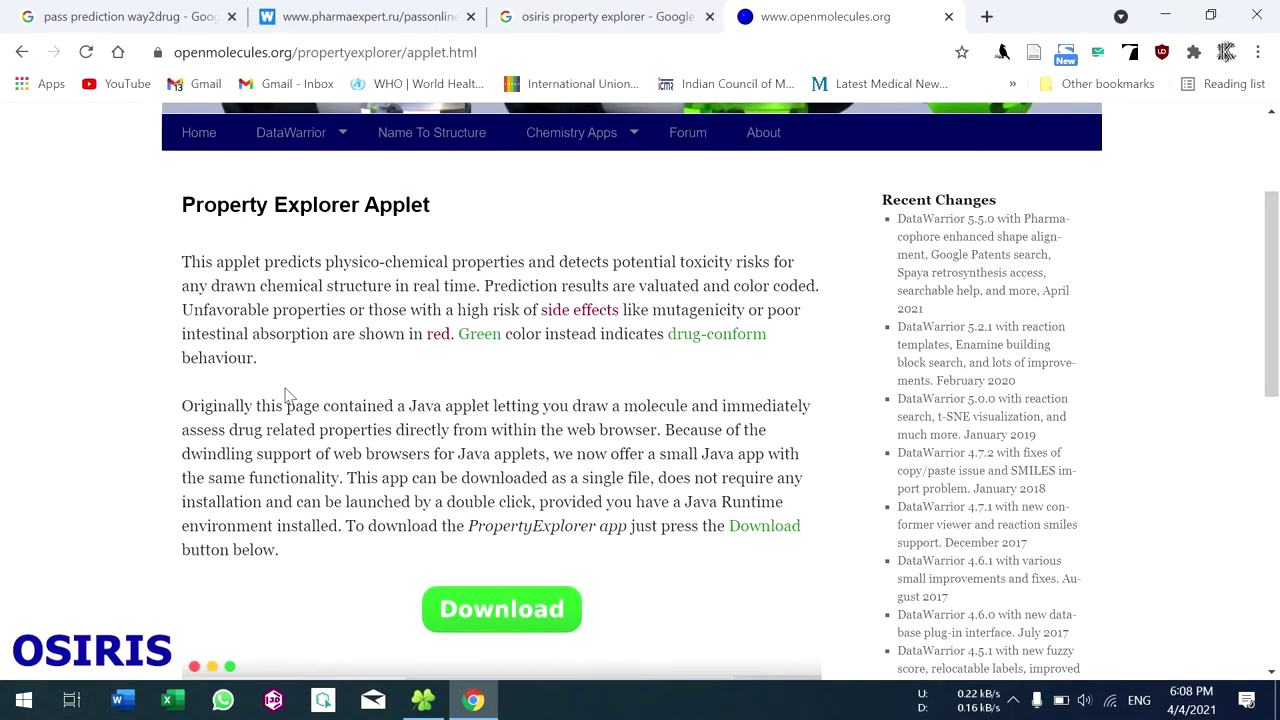
Download propertyexplorer.jar, keep it despite the warning, and bring up the Pass folder
{"action": "left_click", "coordinate": [508, 614]}
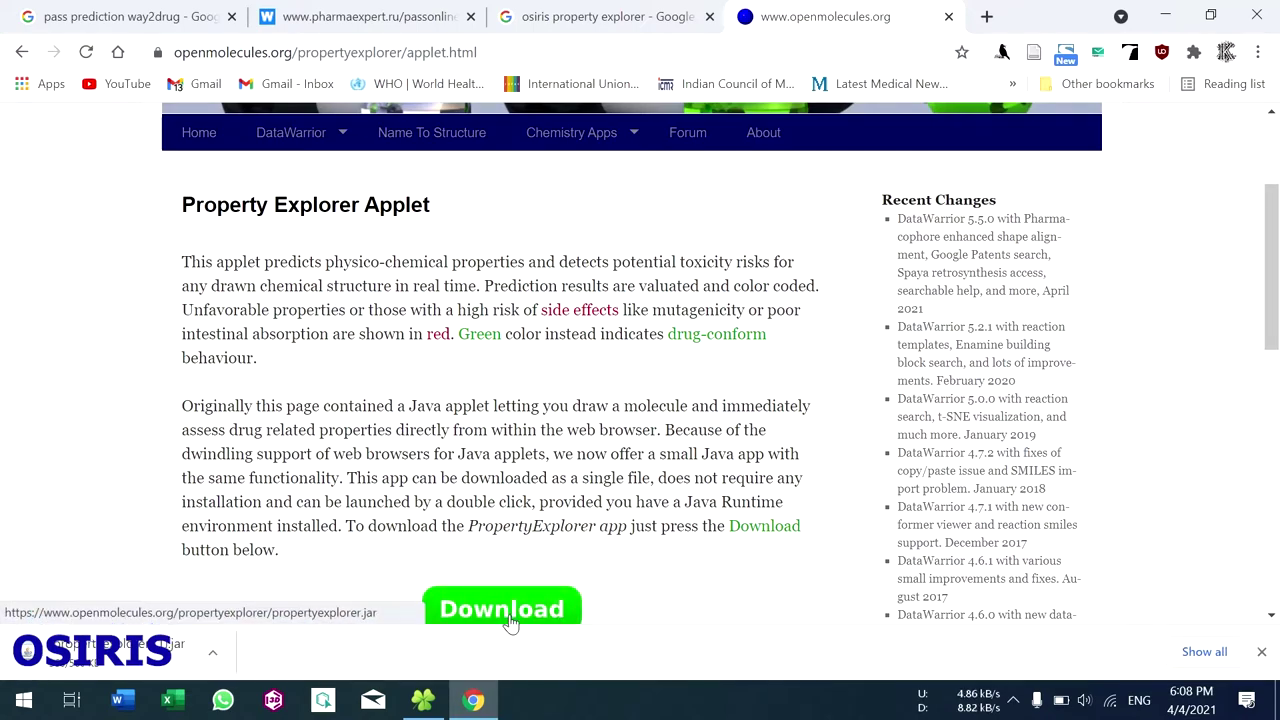
{"action": "left_click", "coordinate": [397, 652]}
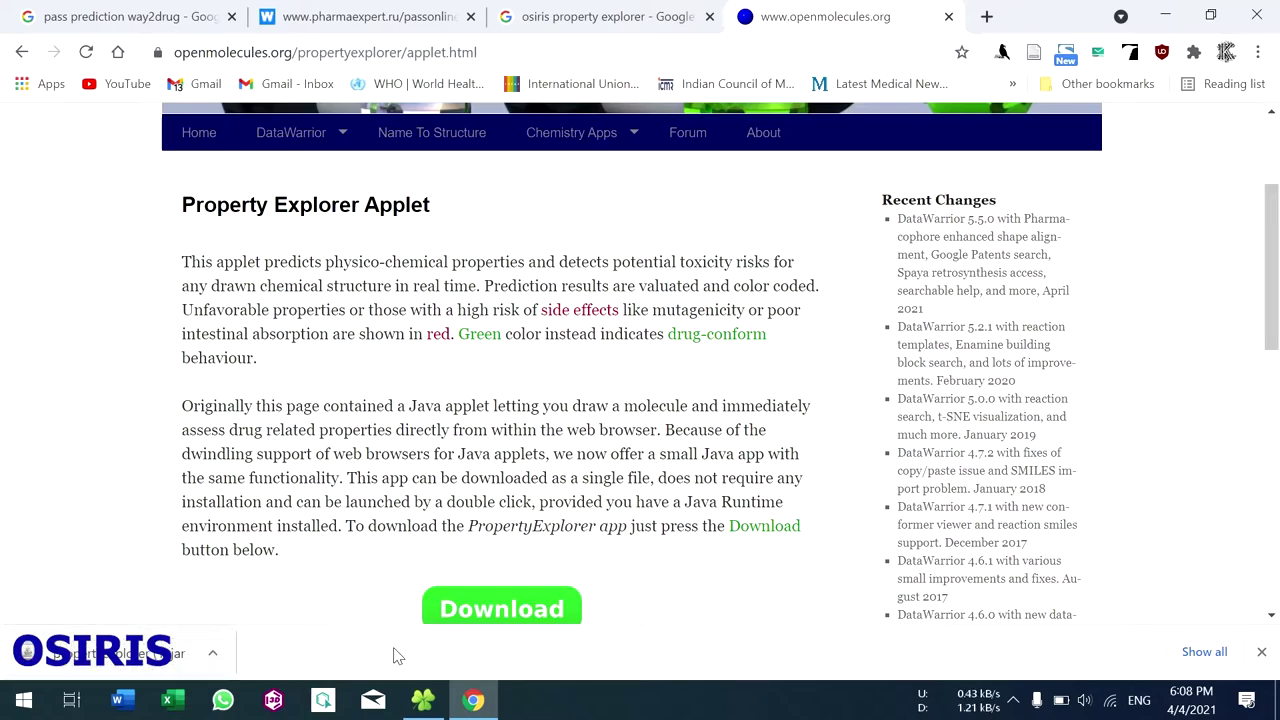
{"action": "mouse_move", "coordinate": [422, 698]}
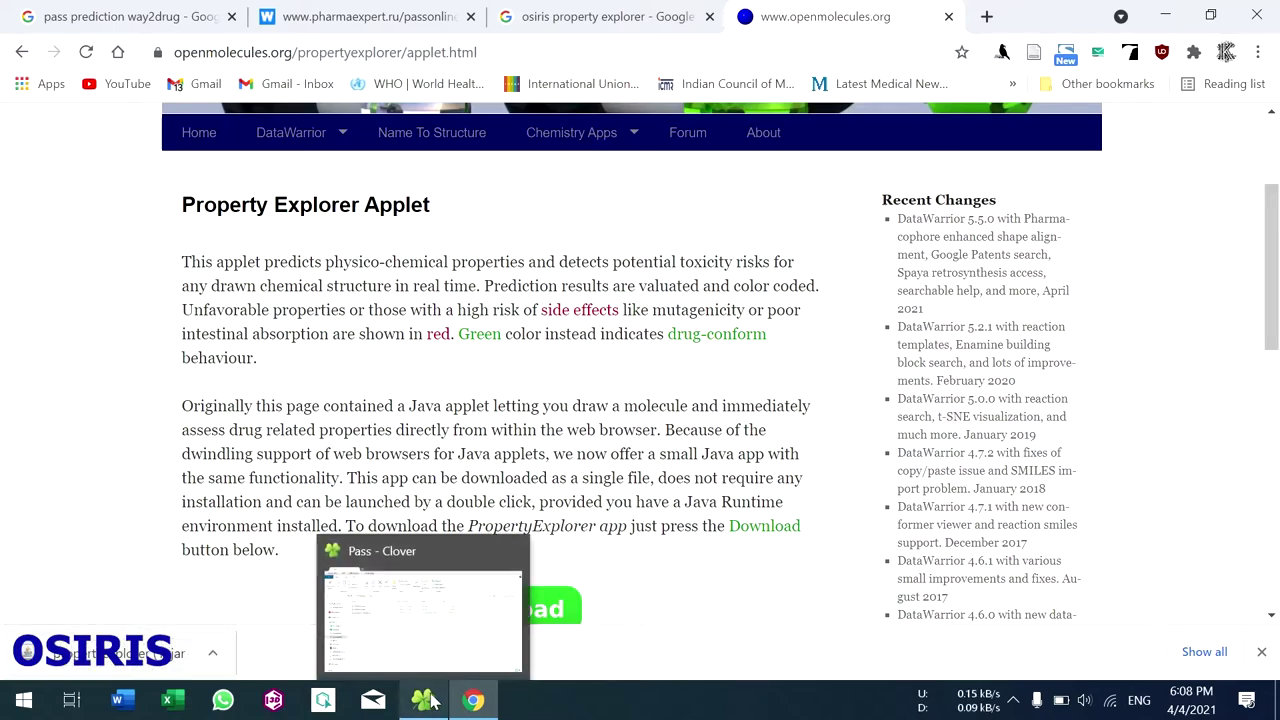
{"action": "left_click", "coordinate": [418, 615]}
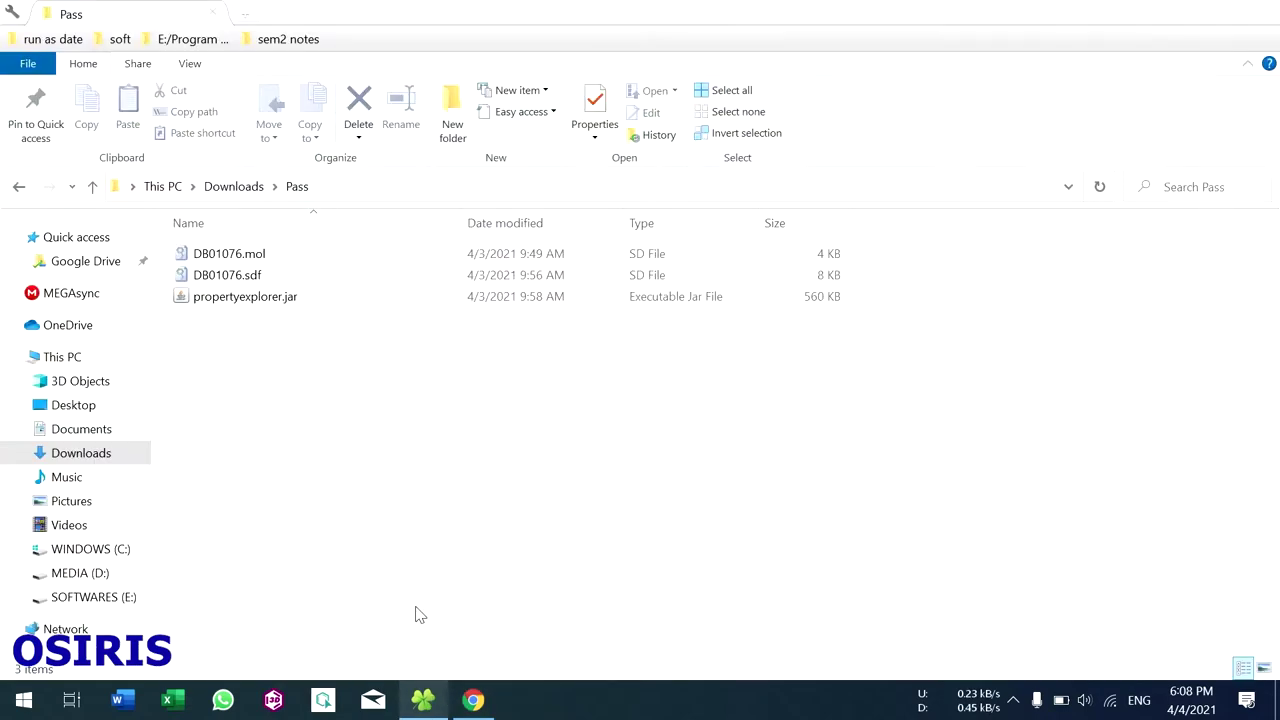
Launch propertyexplorer.jar and maximize the OSIRIS Property Explorer window
{"action": "left_click", "coordinate": [262, 305]}
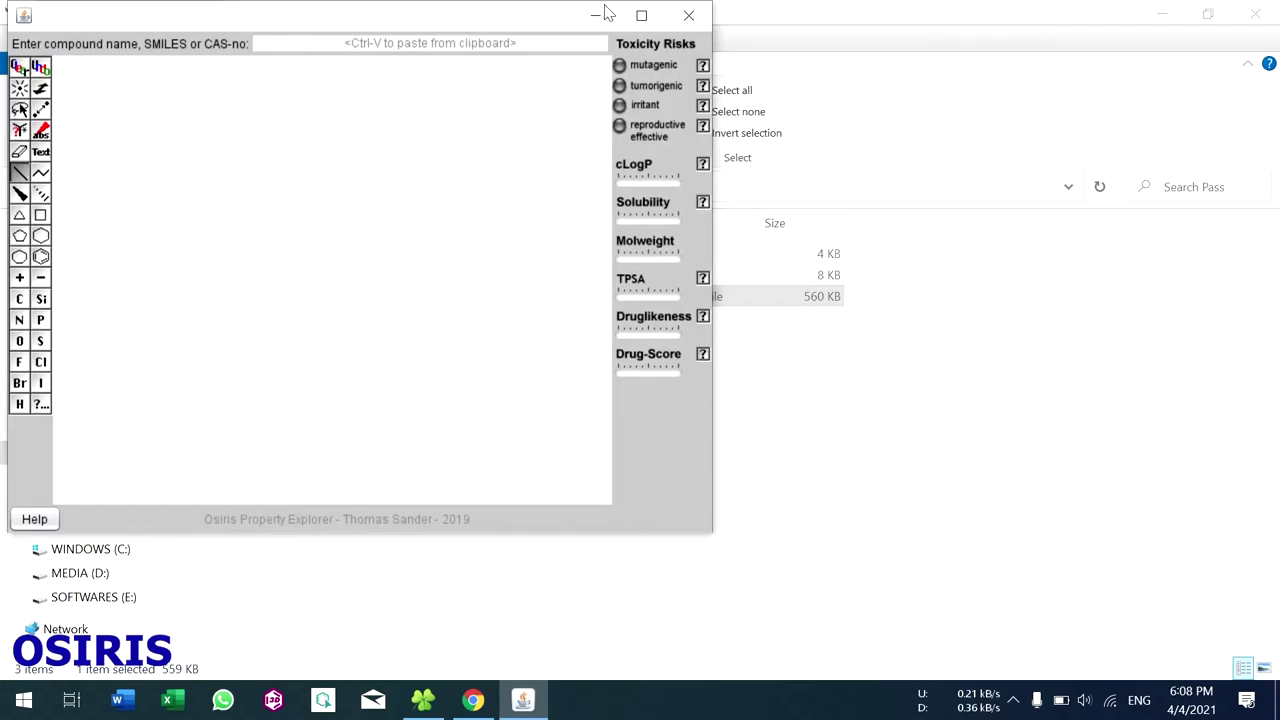
{"action": "left_click", "coordinate": [641, 15]}
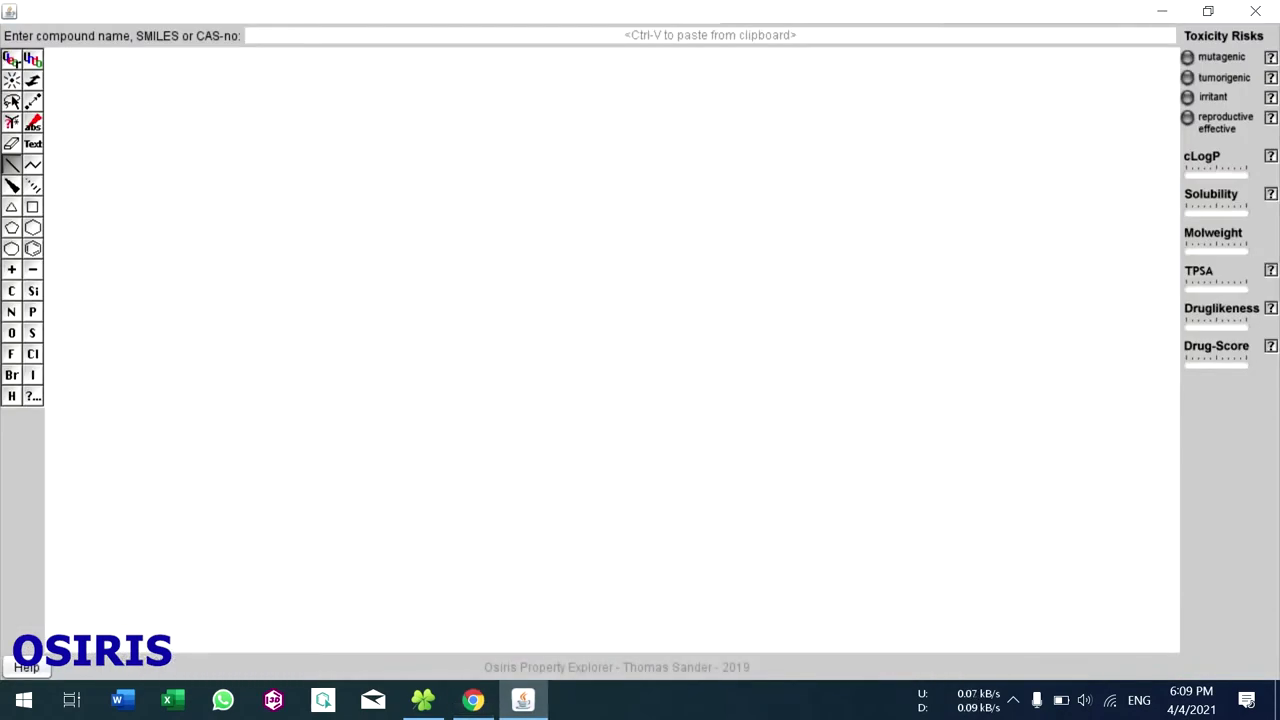
Paste the compound's SMILES, then check the mutagenicity and tumorigenicity details (no tumorigenicity indicated)
{"action": "type", "text": "CC(C)C1=C(C(=O)NC2=CC=CC=C2)C(=C(N1CC[C@@H](O)C[C@@H](O)CC(O)=O)C1=CC=C(F)C=C1)C1=CC=CC=C1"}
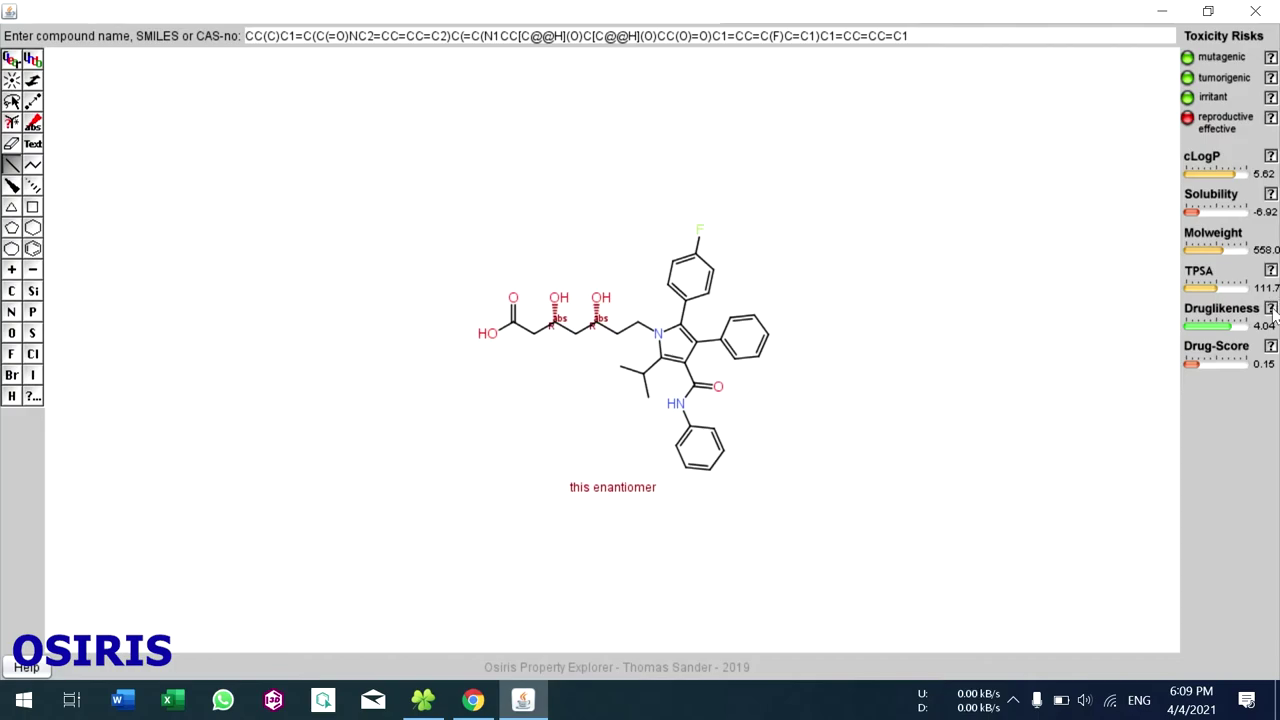
{"action": "left_click", "coordinate": [1271, 57]}
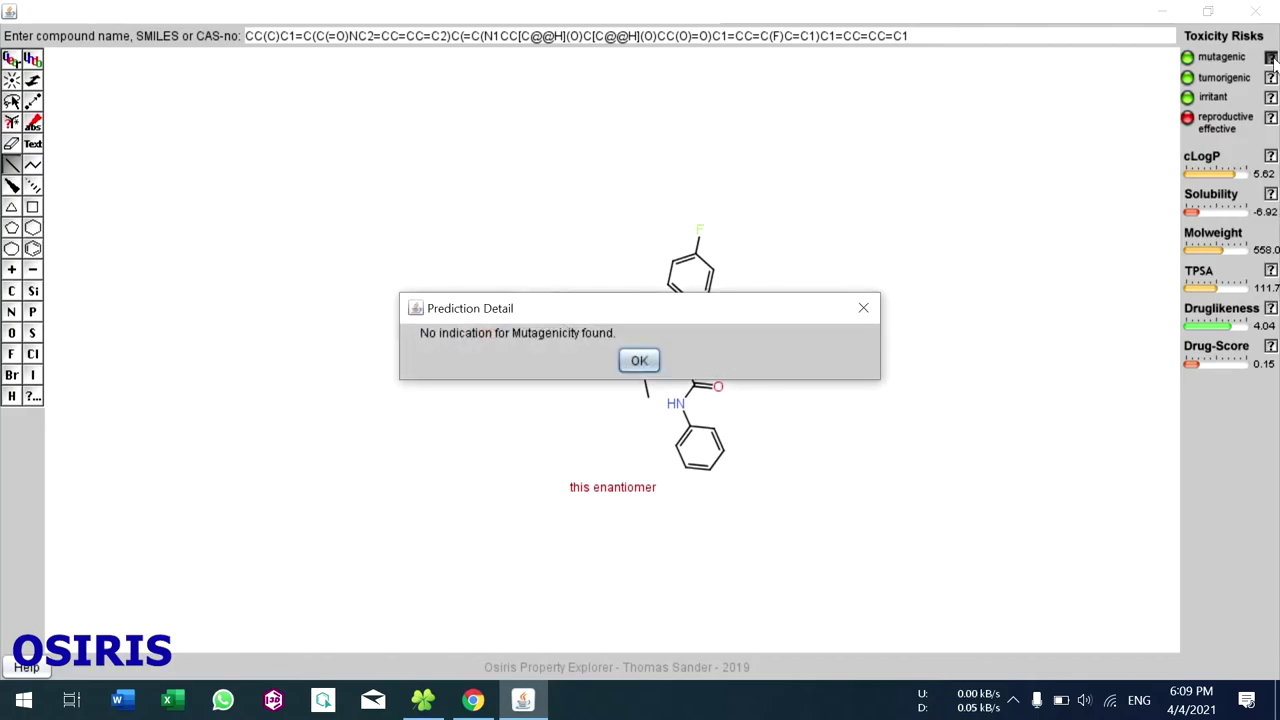
{"action": "left_click", "coordinate": [637, 363]}
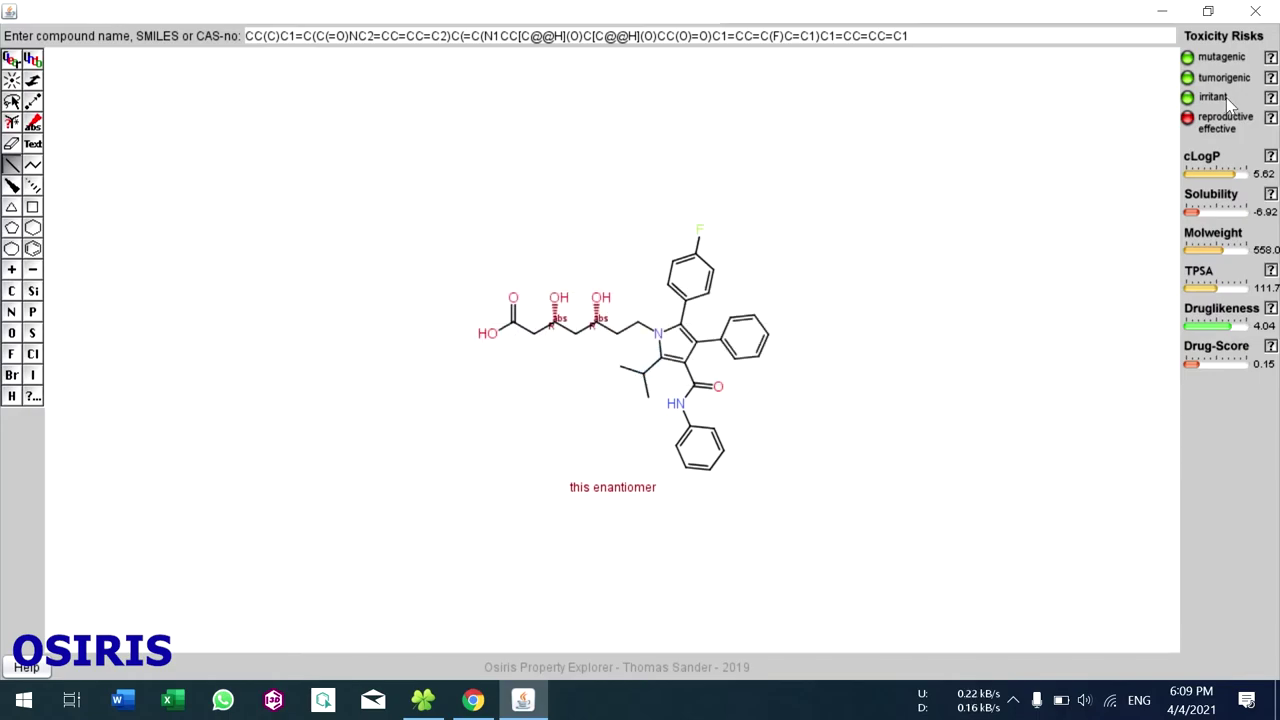
{"action": "left_click", "coordinate": [1271, 77]}
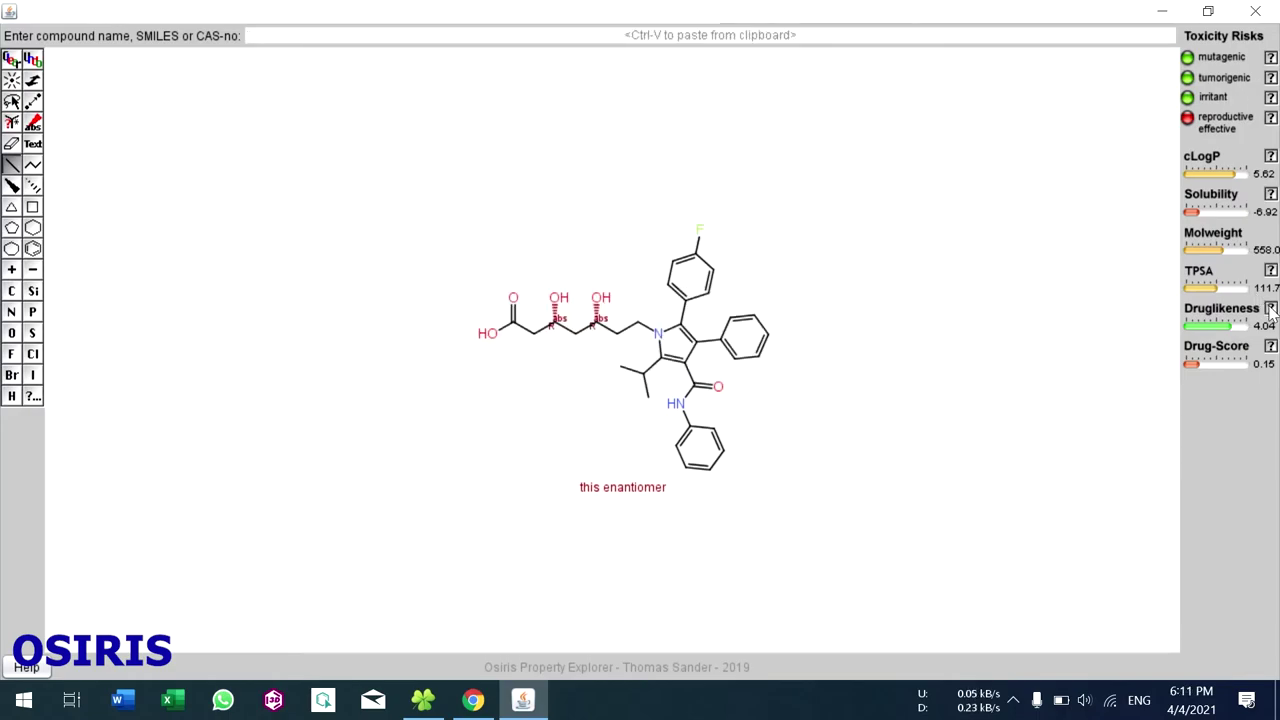
Scroll through the druglikeness fragment contributions, then close OSIRIS Property Explorer
{"action": "left_click", "coordinate": [1271, 309]}
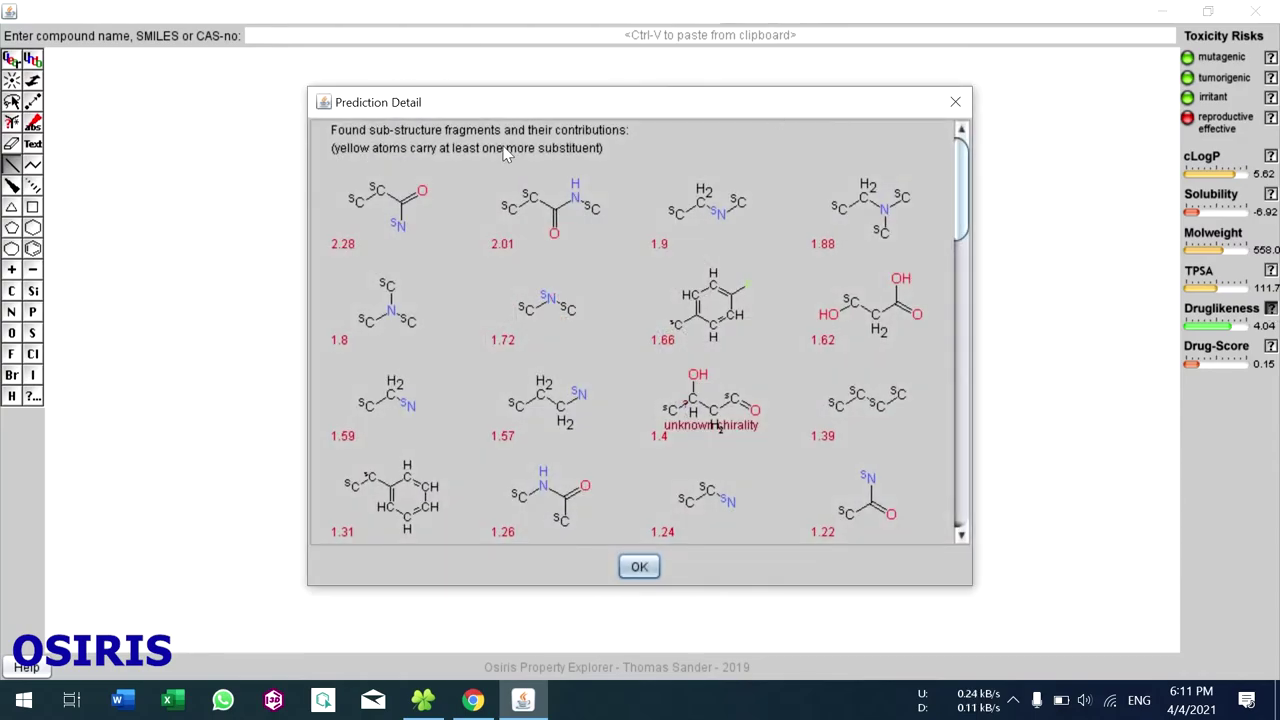
{"action": "left_click_drag", "start_coordinate": [957, 190], "coordinate": [950, 360]}
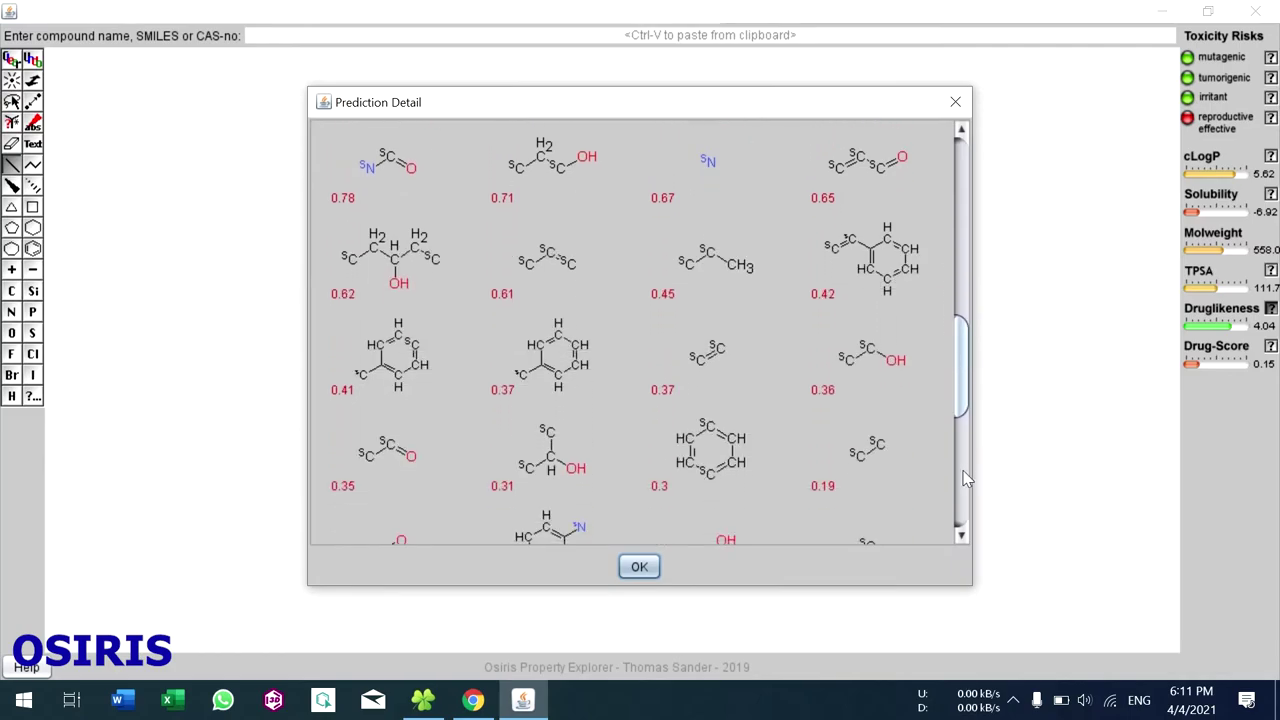
{"action": "left_click", "coordinate": [640, 566]}
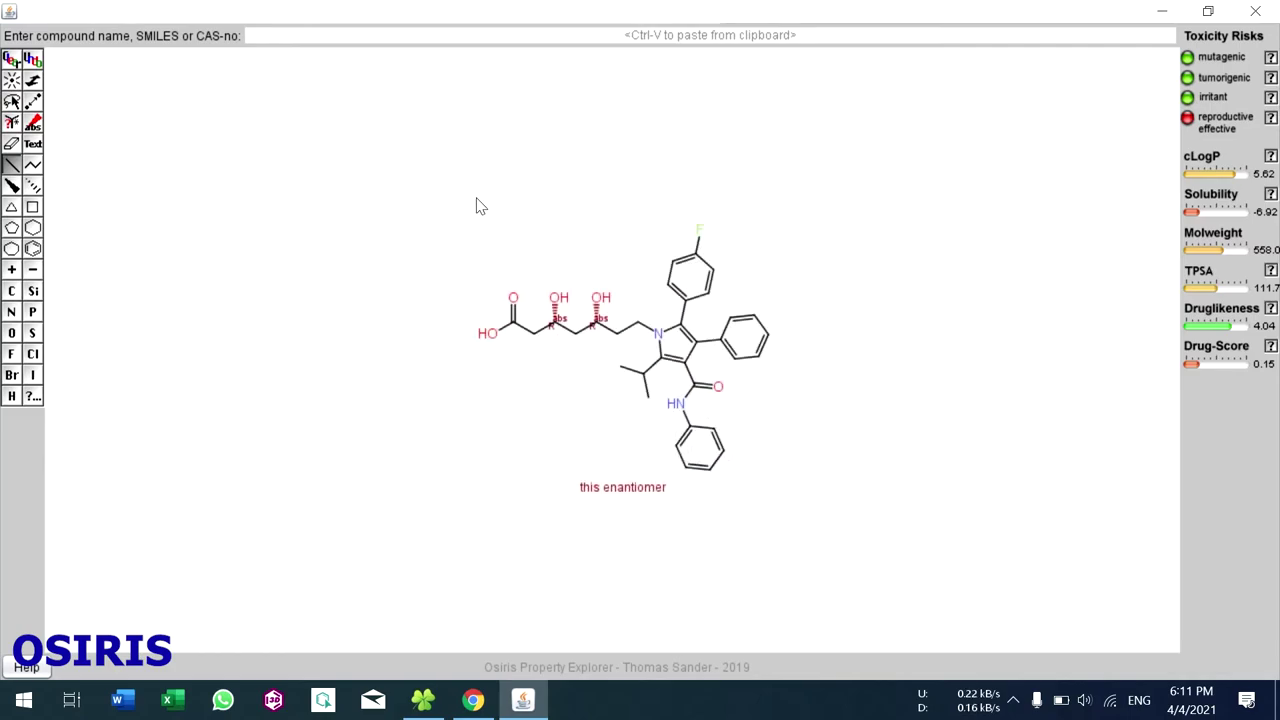
{"action": "left_click", "coordinate": [1257, 12]}
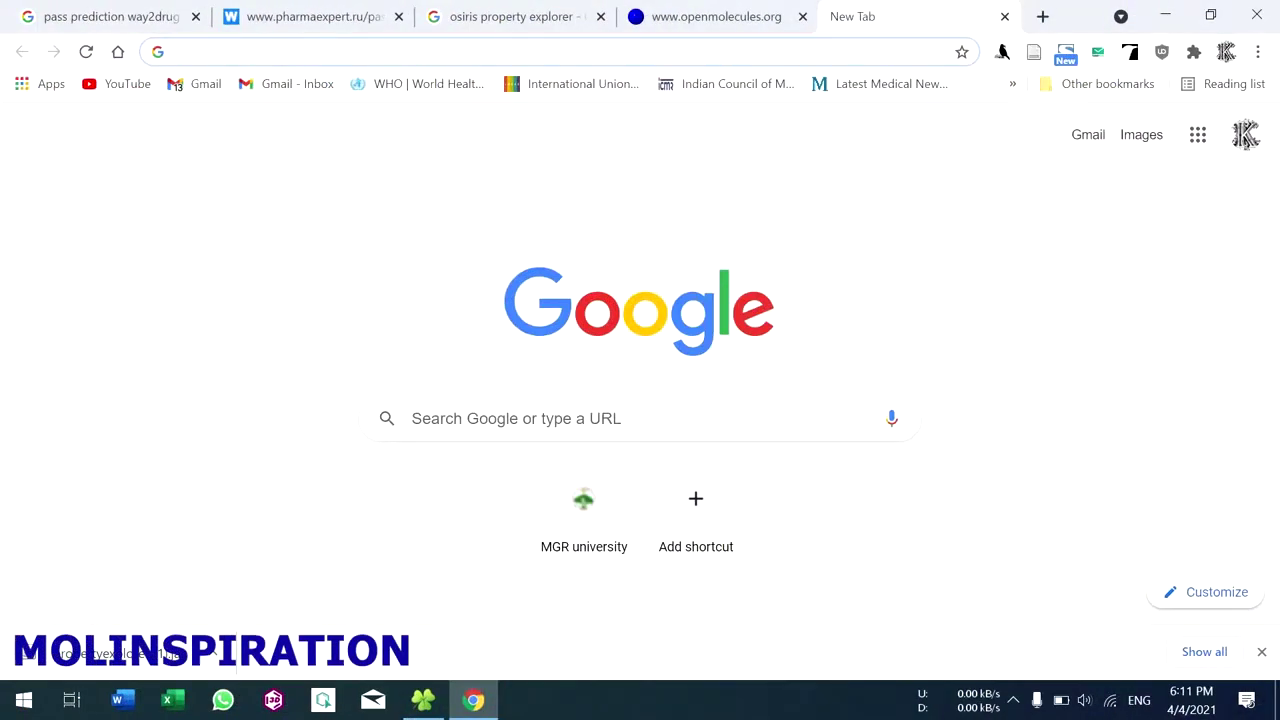
Search Google for 'molinsp' and open the Molinspiration Cheminformatics home page
{"action": "type", "text": "mo"}
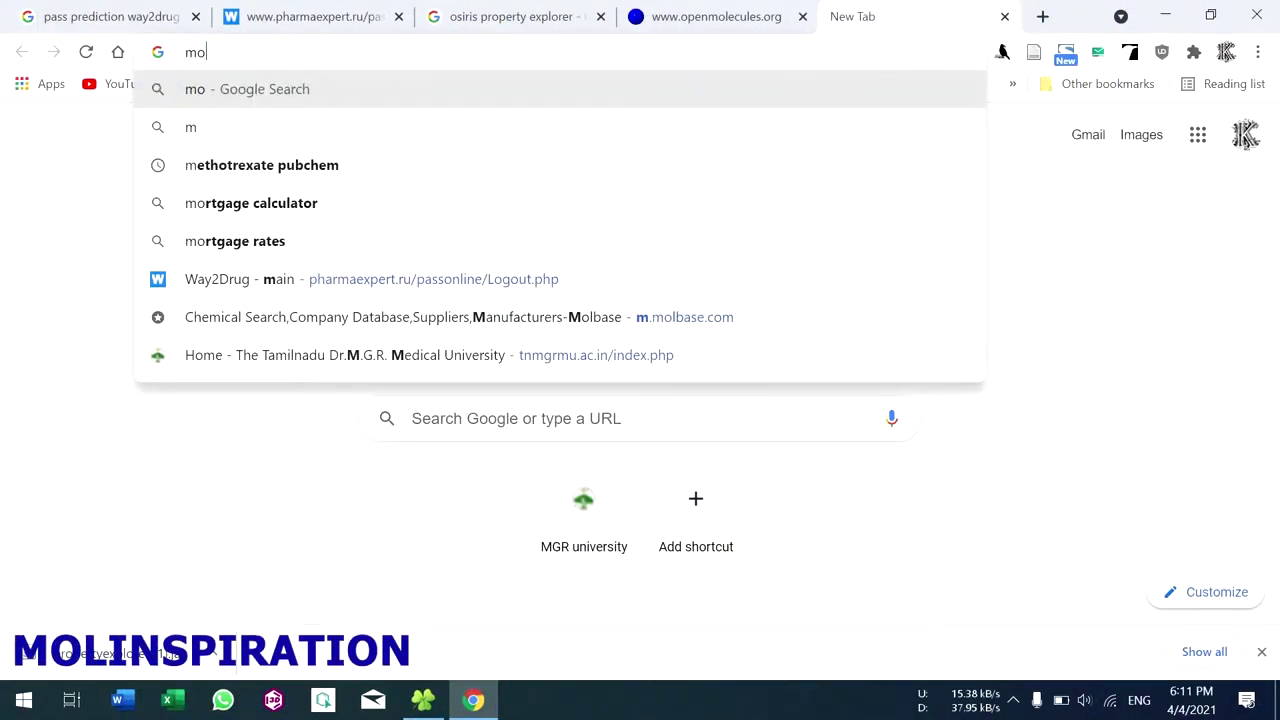
{"action": "type", "text": "linsp"}
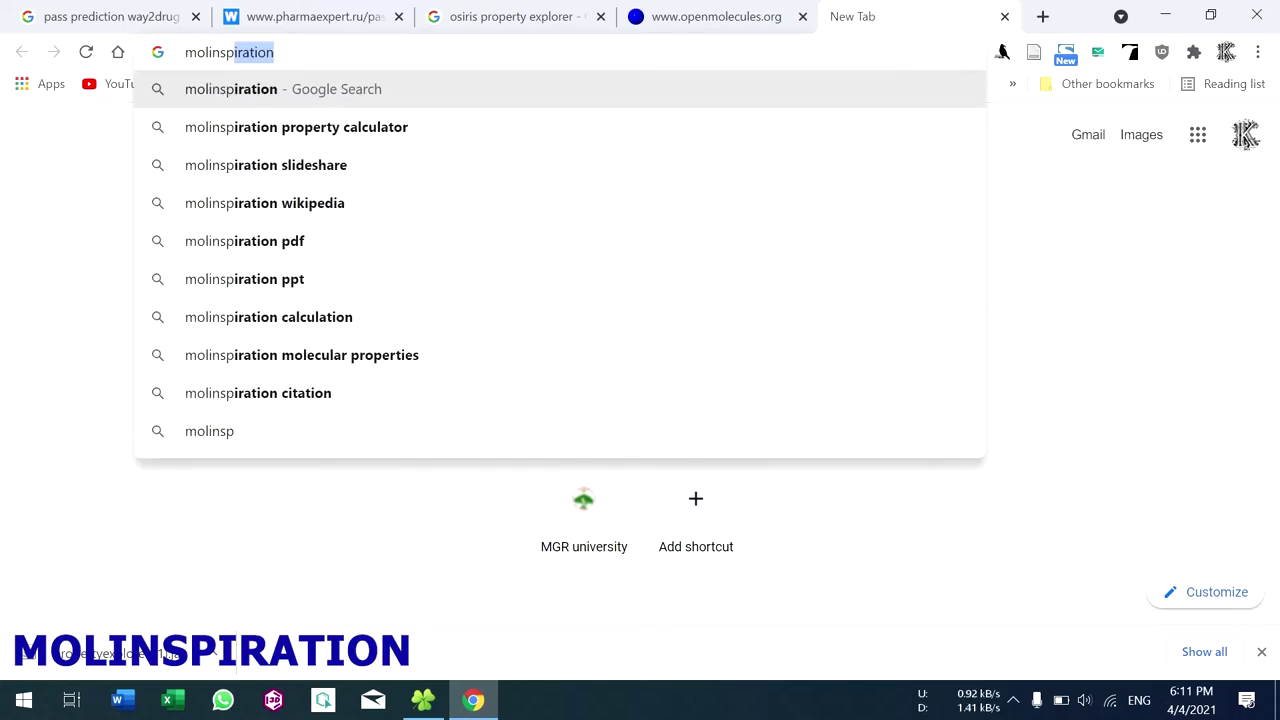
{"action": "key", "text": "Return"}
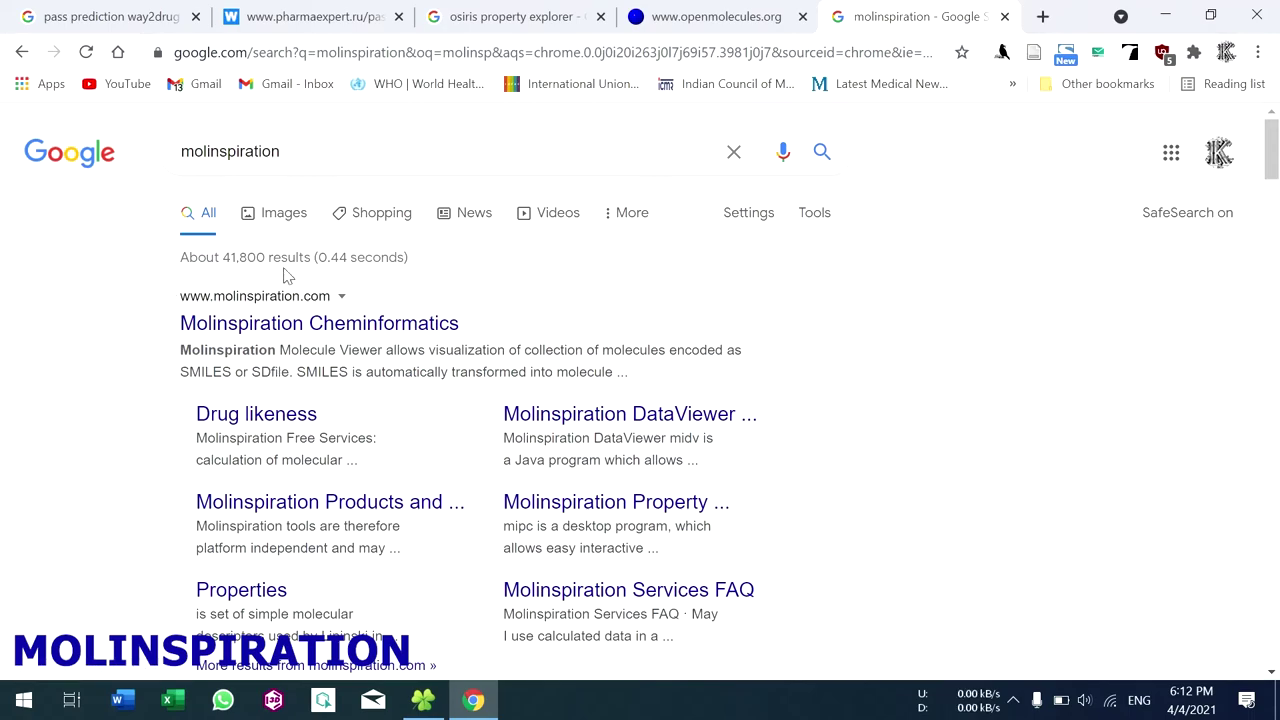
{"action": "left_click", "coordinate": [307, 329]}
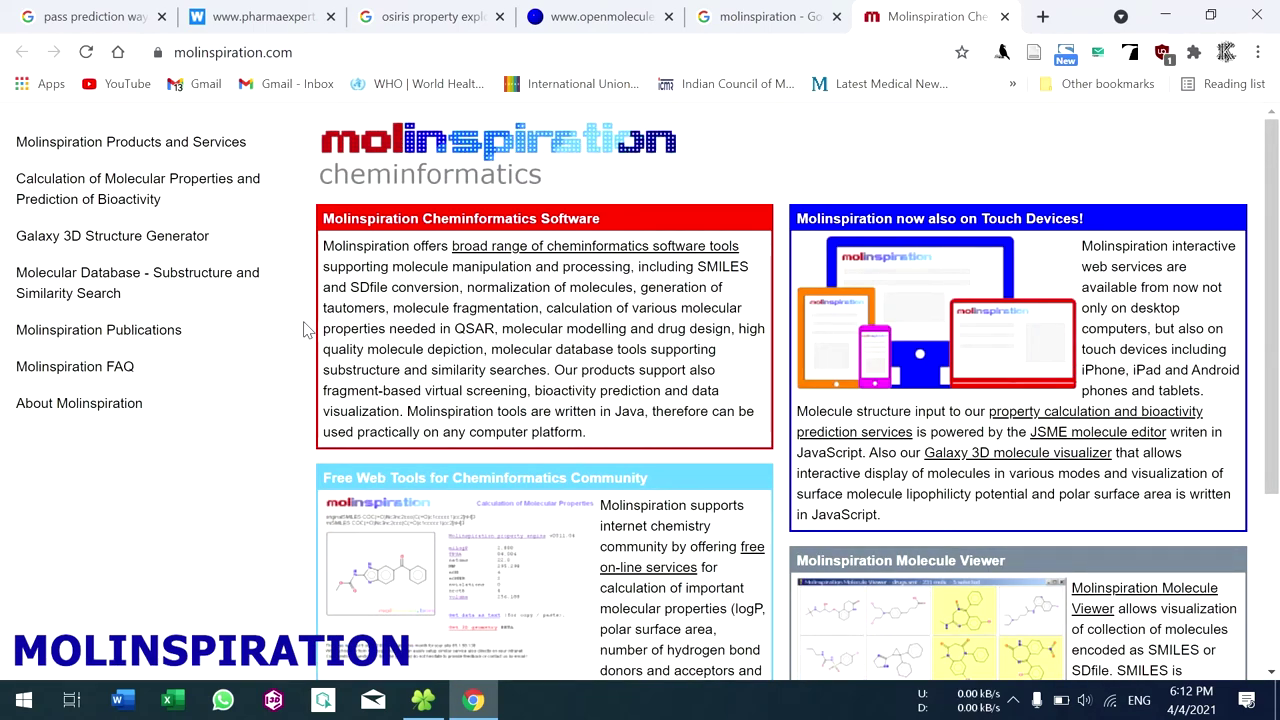
Open 'Calculation of Molecular Properties and Prediction of Bioactivity' from Molinspiration's menu
{"action": "scroll", "coordinate": [455, 330], "scroll_direction": "down", "scroll_amount": 3}
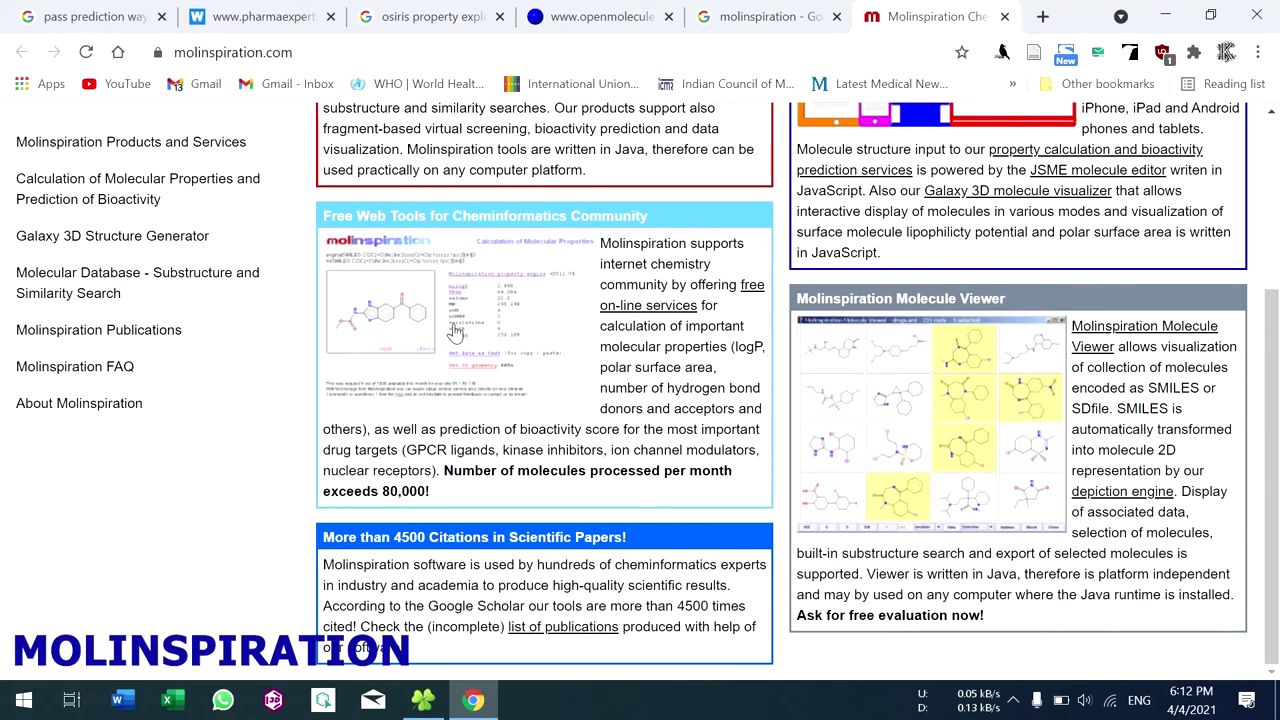
{"action": "scroll", "coordinate": [455, 330], "scroll_direction": "up", "scroll_amount": 3}
{"action": "scroll", "coordinate": [455, 330], "scroll_direction": "down", "scroll_amount": 3}
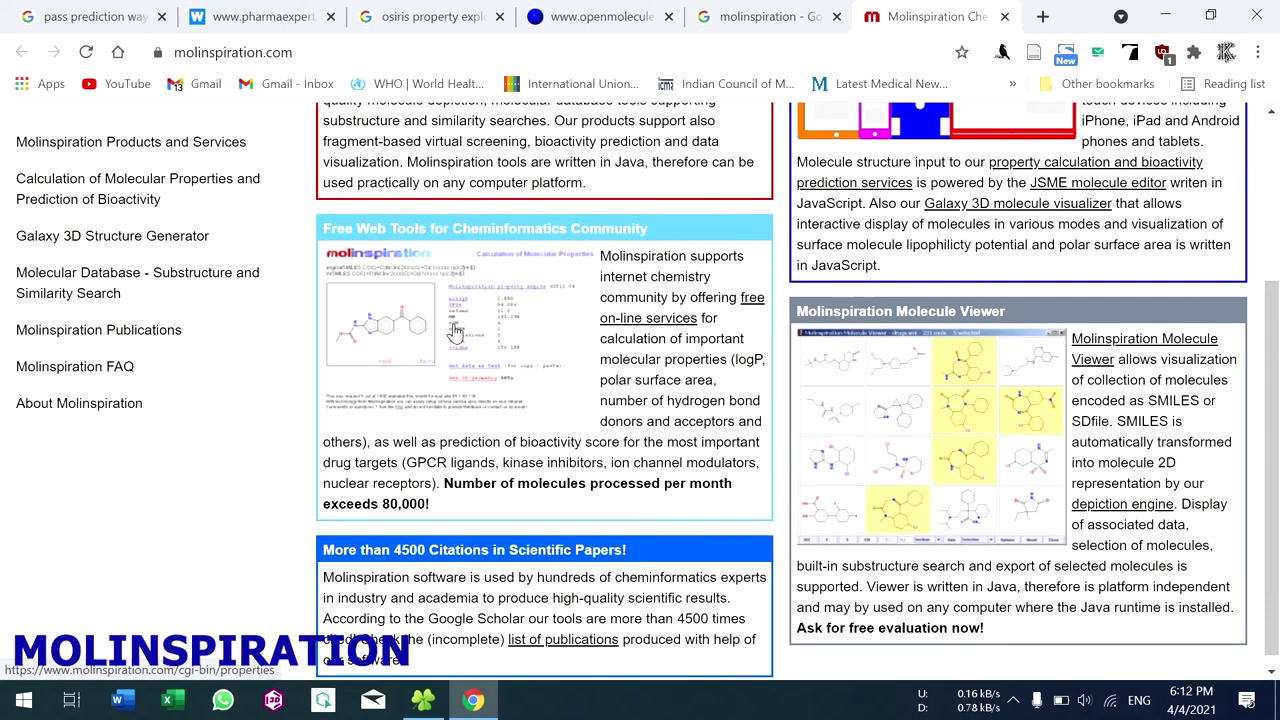
{"action": "scroll", "coordinate": [455, 330], "scroll_direction": "up", "scroll_amount": 3}
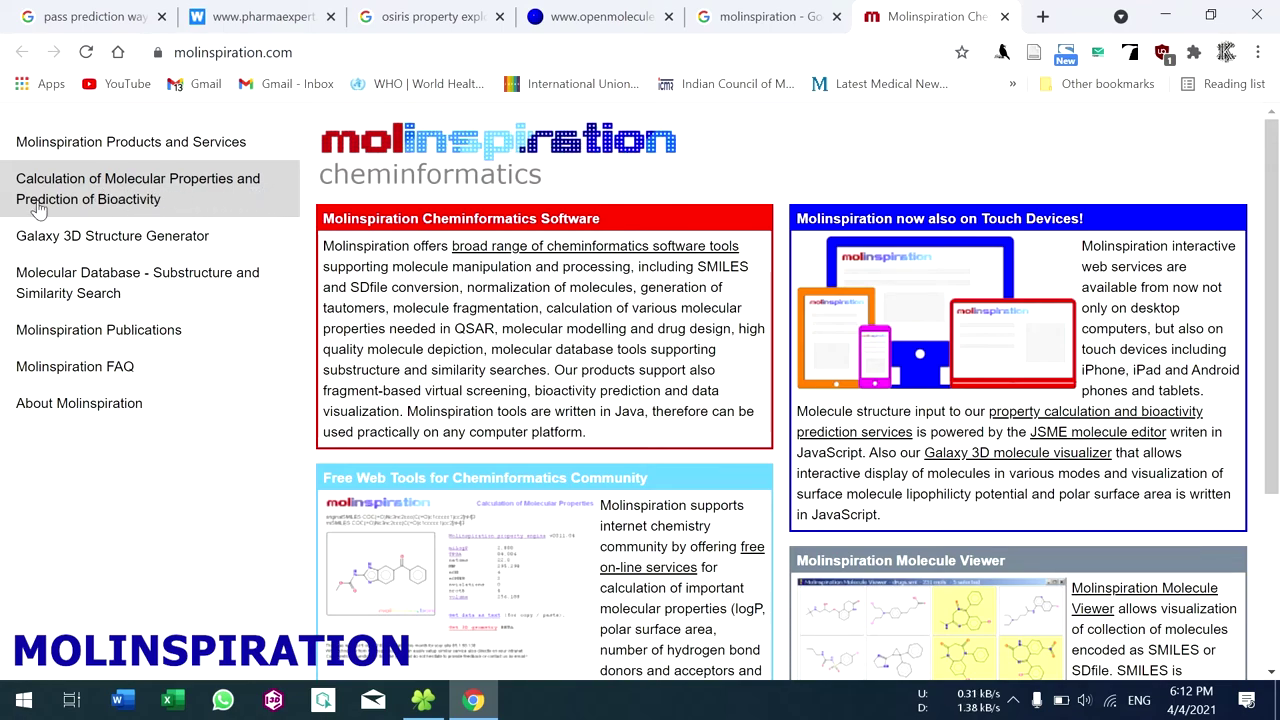
{"action": "left_click", "coordinate": [179, 201]}
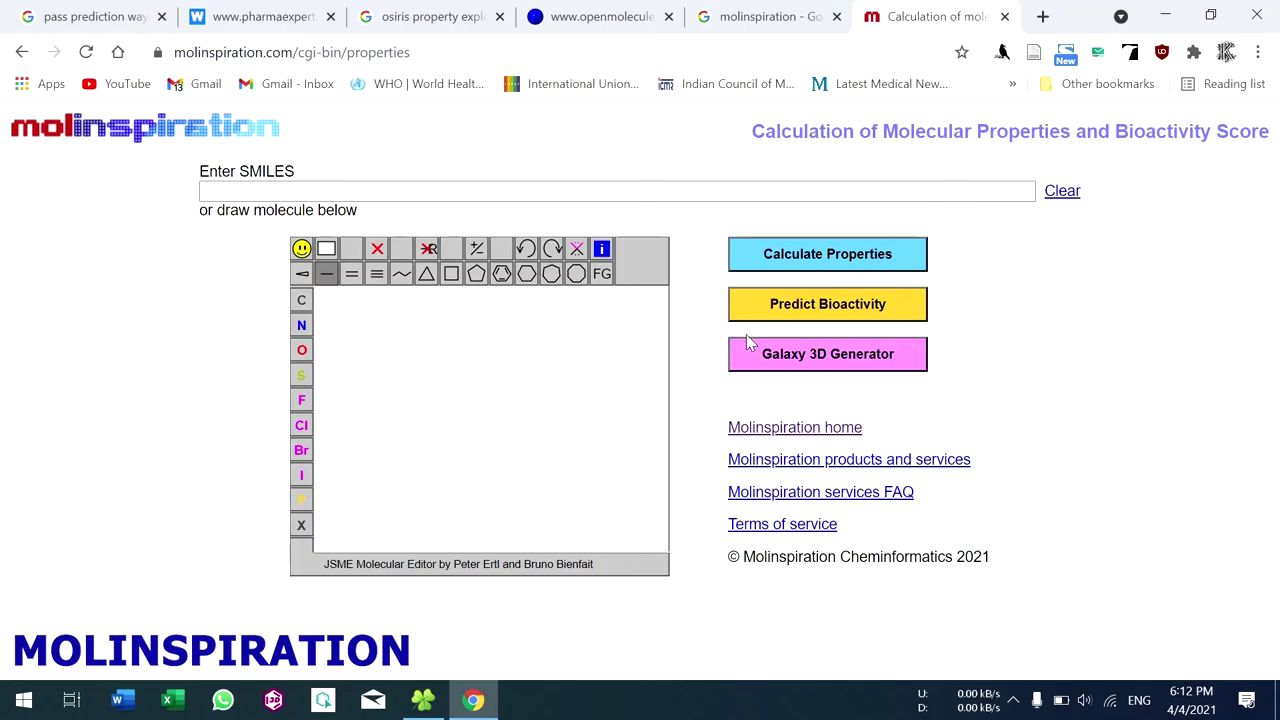
Paste the SMILES and calculate properties: miLogP 5.34, TPSA 111.79, MW 558.65, 2 violations
{"action": "left_click", "coordinate": [404, 192]}
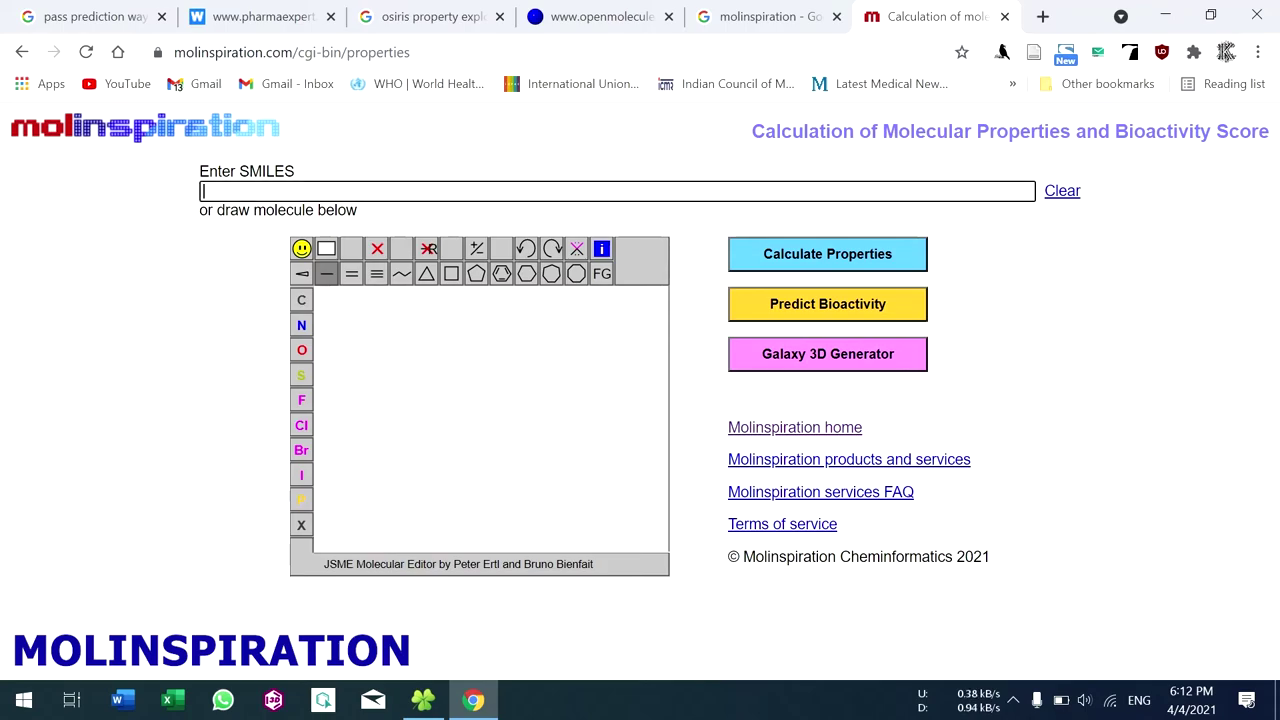
{"action": "type", "text": "CC(C)C1=C(C(=O)NC2=CC=CC=C2)C(=C(N1CC[C@@H](O)C[C@@H](O)CC(O)=O)C1=CC=C(F)C=C1)C1=CC=CC=C1"}
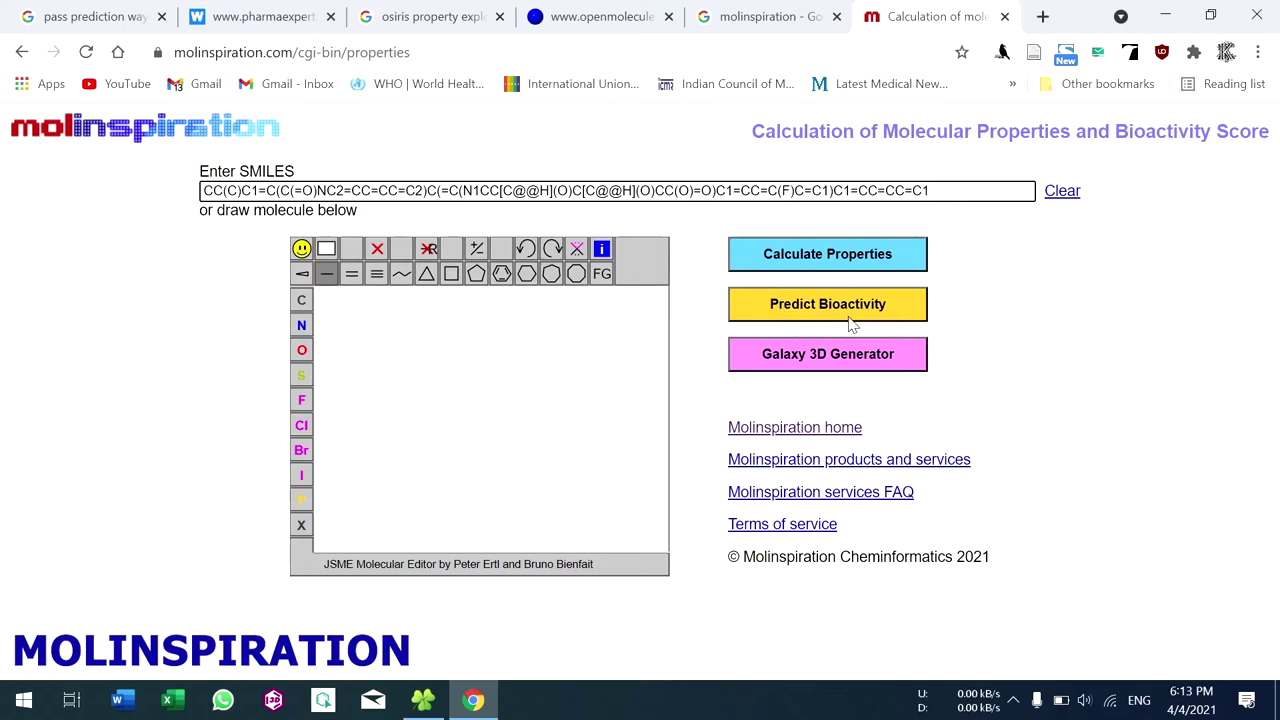
{"action": "left_click", "coordinate": [816, 249]}
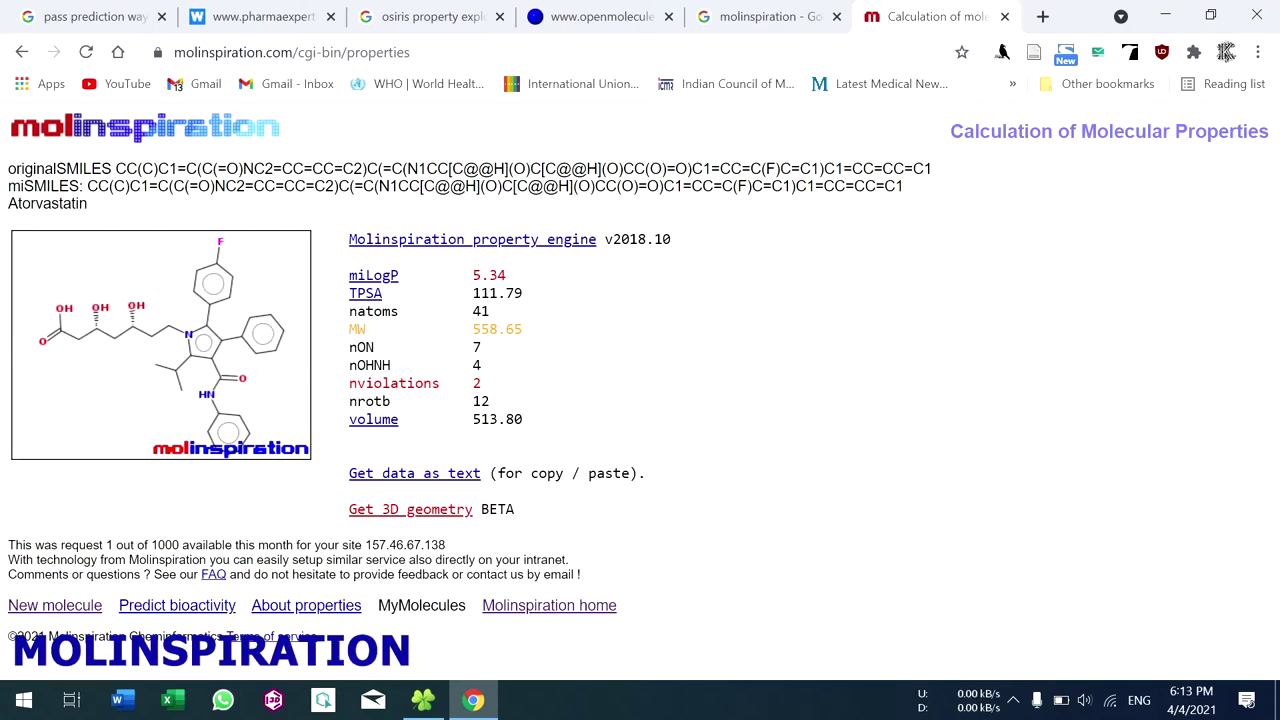
{"action": "left_click_drag", "start_coordinate": [474, 275], "coordinate": [537, 420]}
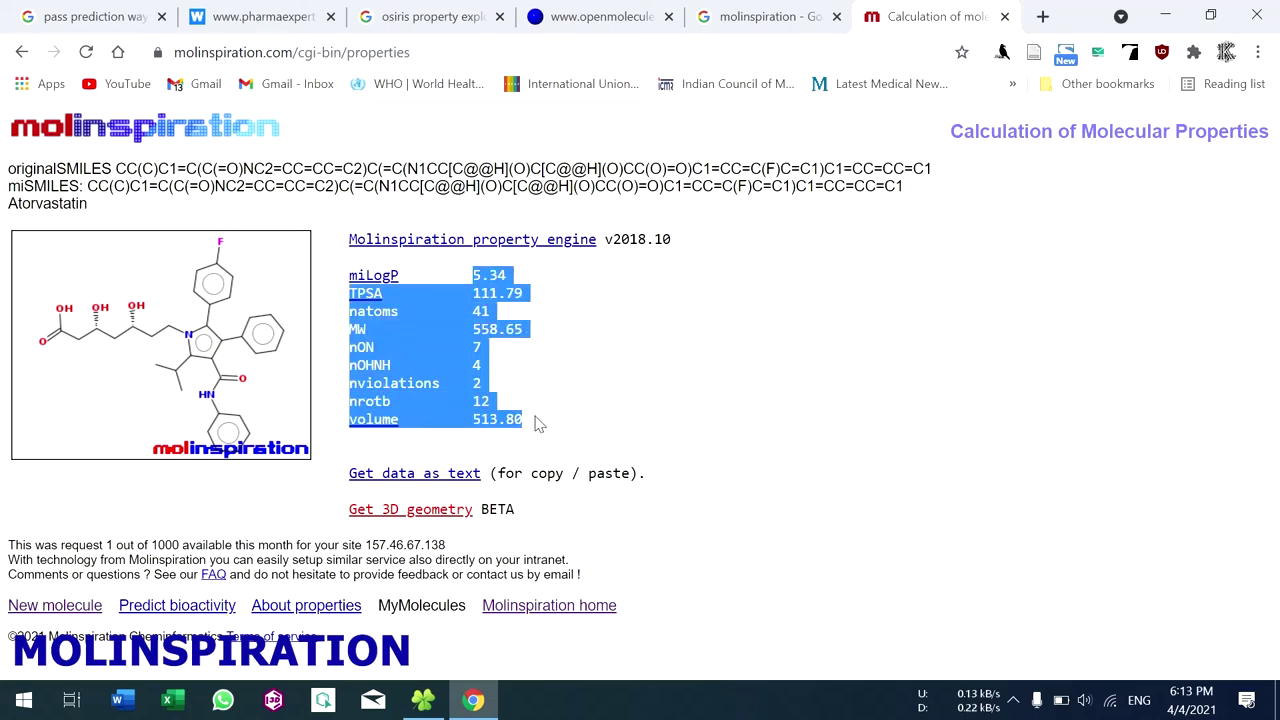
{"action": "left_click", "coordinate": [535, 422]}
{"action": "left_click_drag", "start_coordinate": [346, 236], "coordinate": [535, 427]}
{"action": "left_click", "coordinate": [535, 427]}
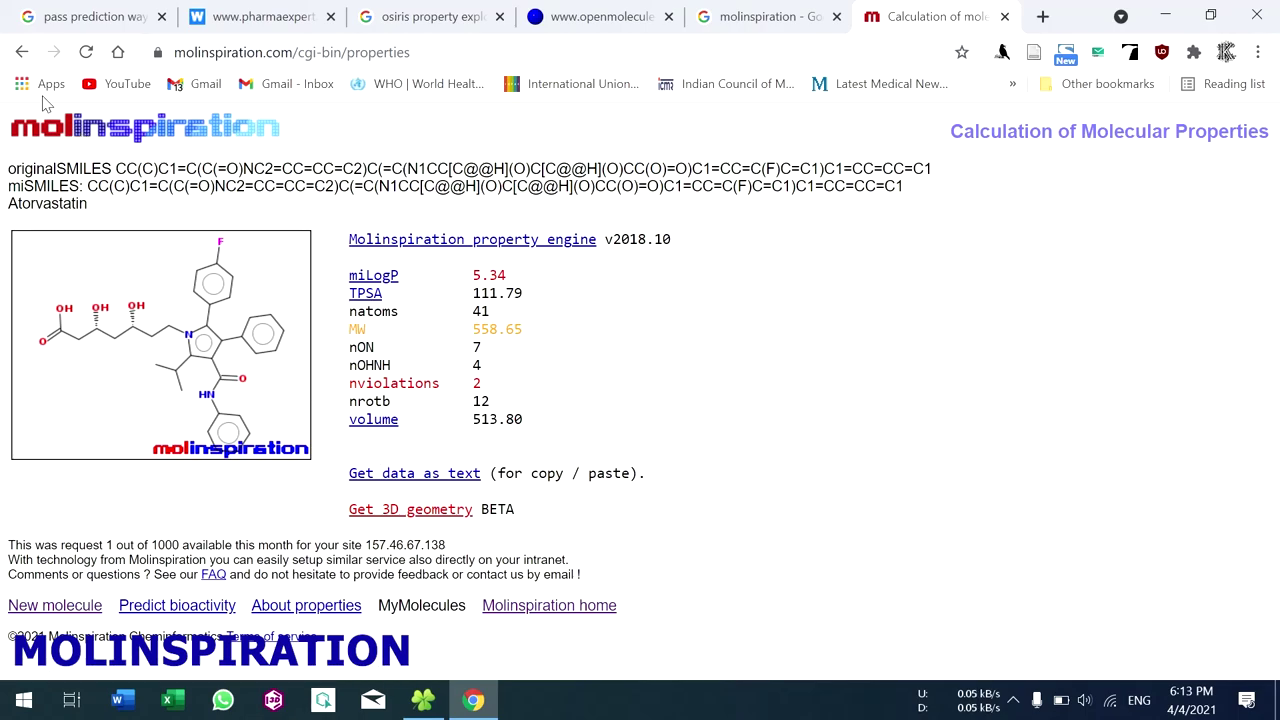
Predict atorvastatin's bioactivity scores and highlight the top enzyme inhibitor score of 0.40
{"action": "left_click", "coordinate": [20, 53]}
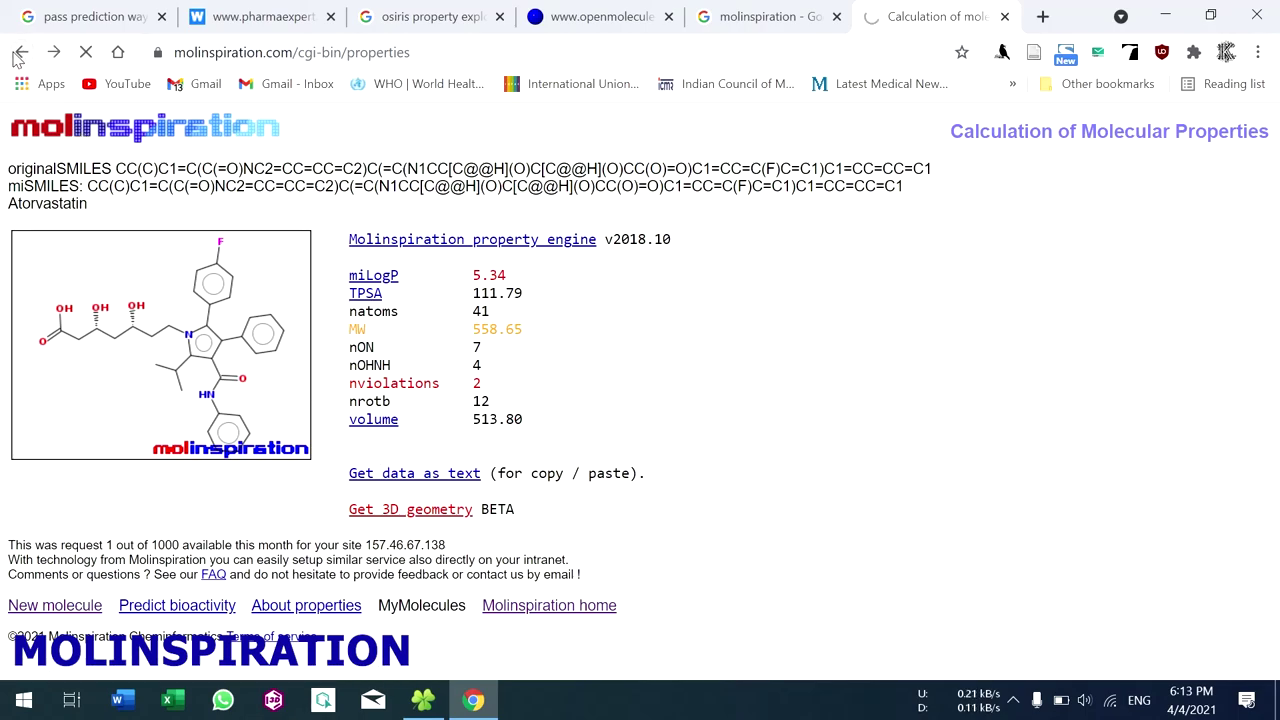
{"action": "left_click", "coordinate": [846, 303]}
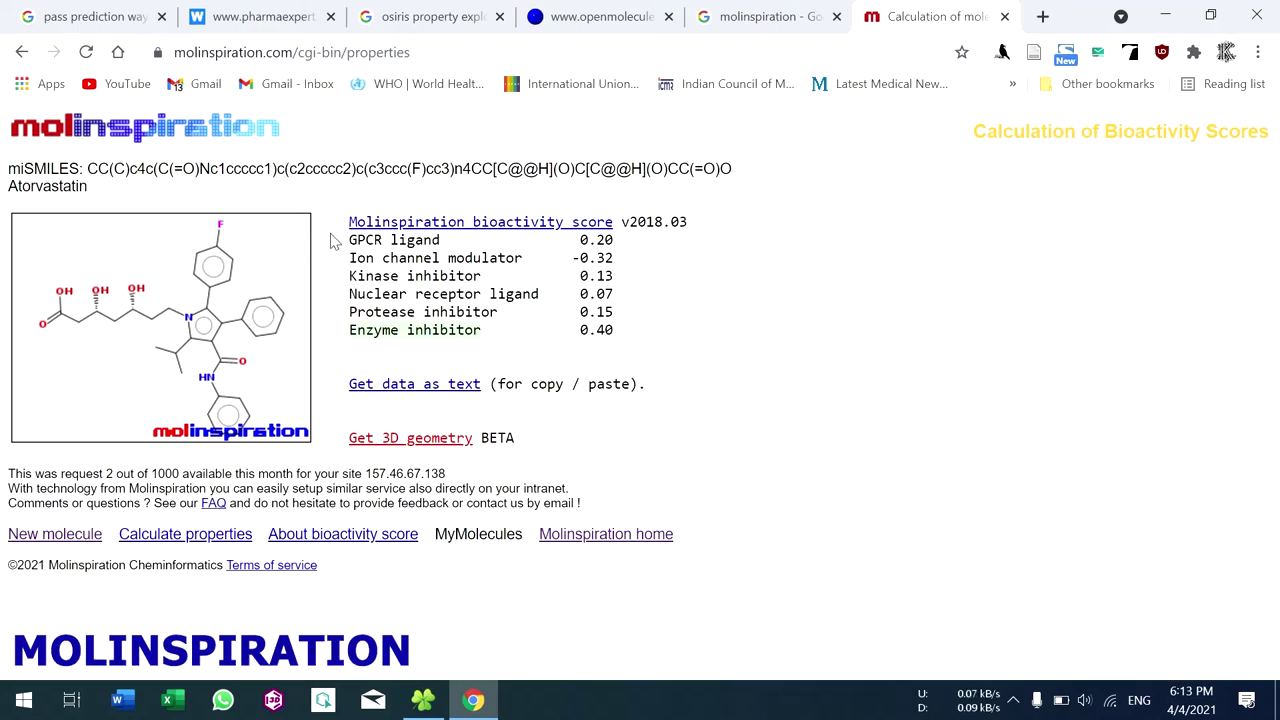
{"action": "left_click_drag", "start_coordinate": [336, 232], "coordinate": [623, 360]}
{"action": "left_click", "coordinate": [634, 346]}
{"action": "left_click_drag", "start_coordinate": [349, 331], "coordinate": [617, 343]}
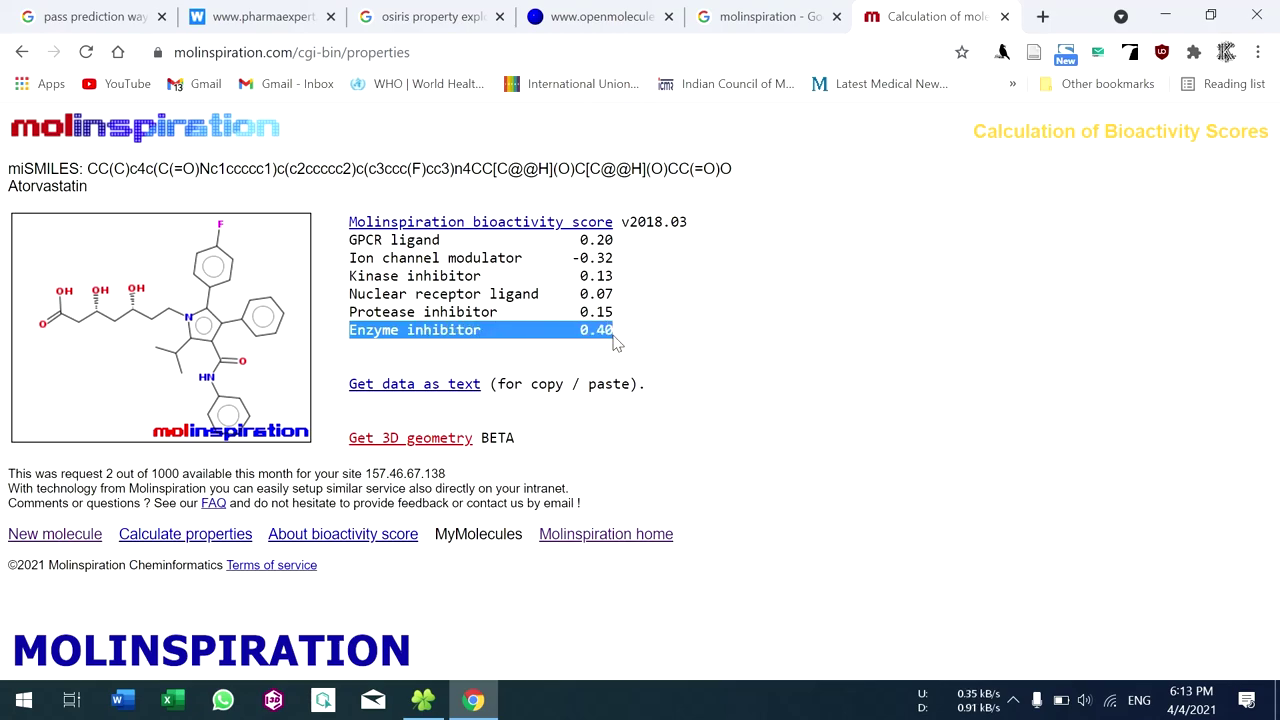
{"action": "left_click", "coordinate": [617, 343]}
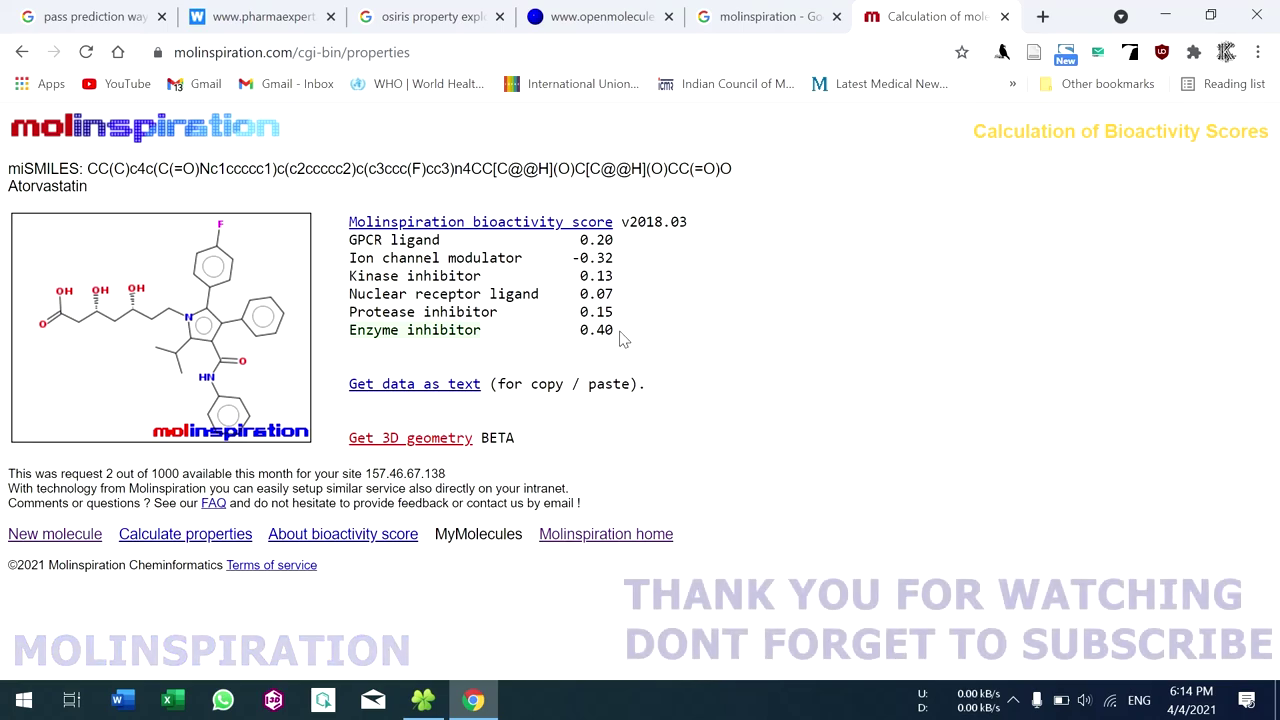
{"action": "left_click_drag", "start_coordinate": [619, 338], "coordinate": [580, 331]}
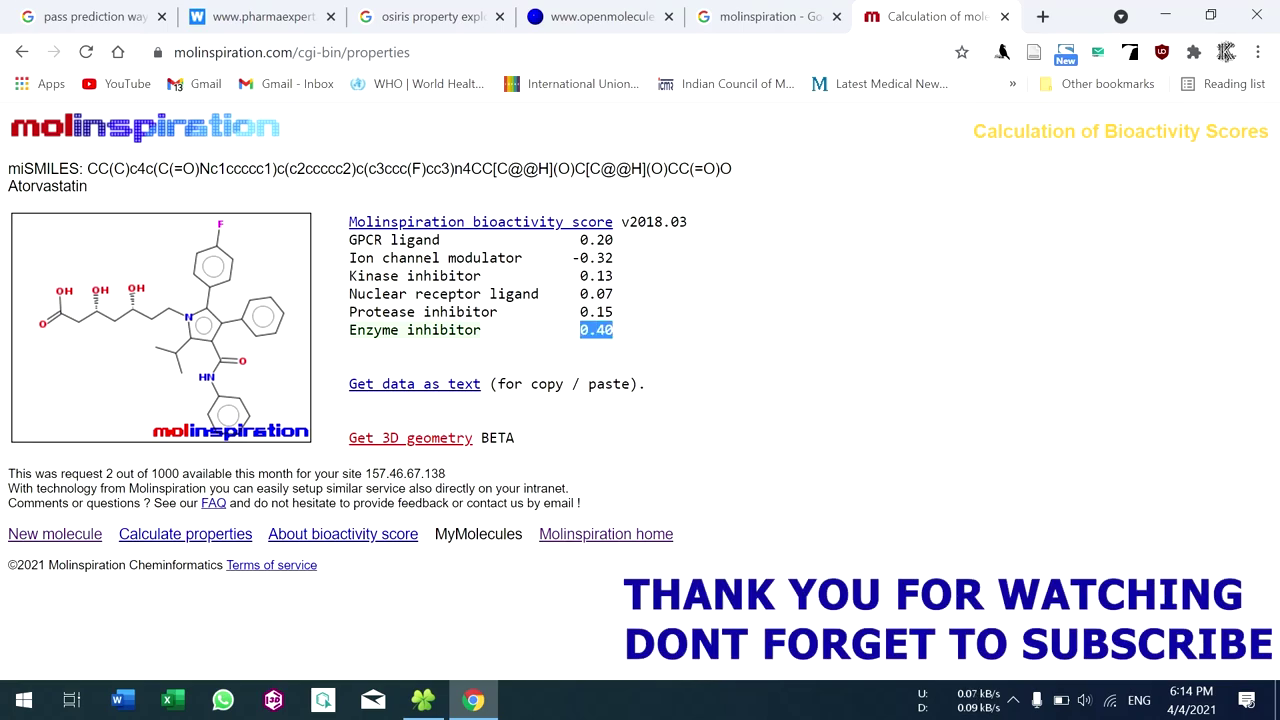
{"action": "left_click", "coordinate": [600, 354]}
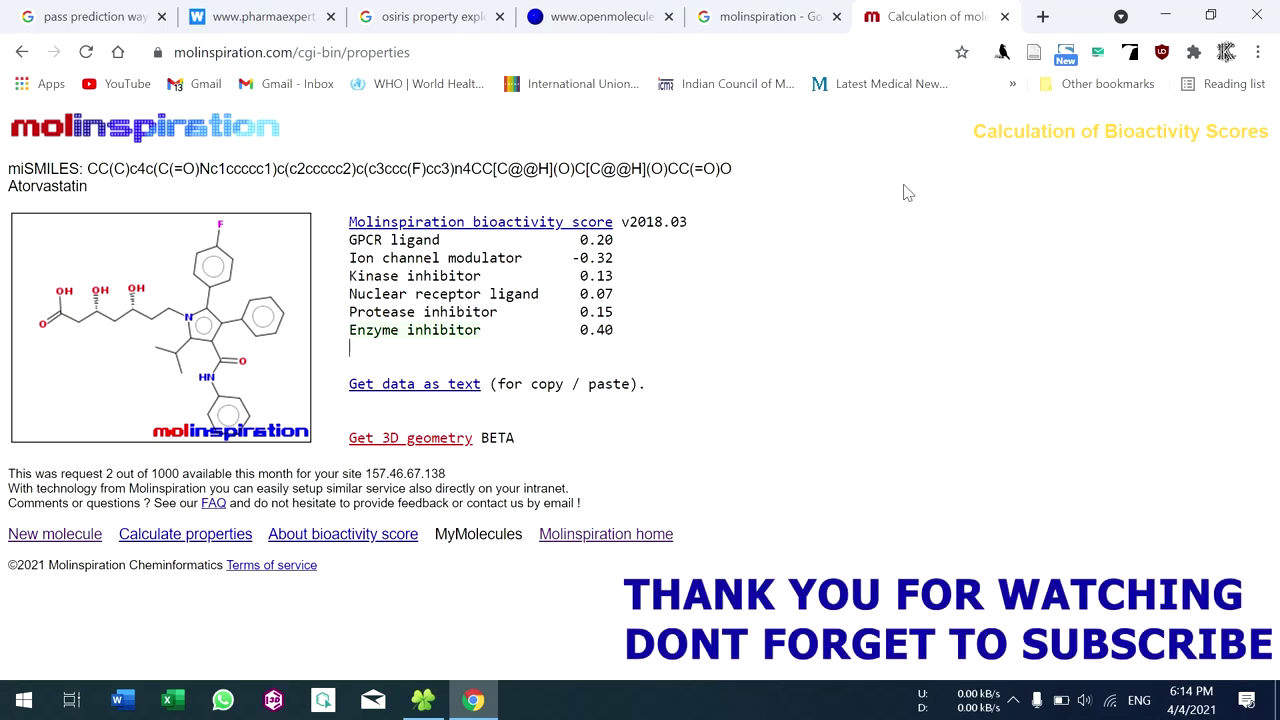